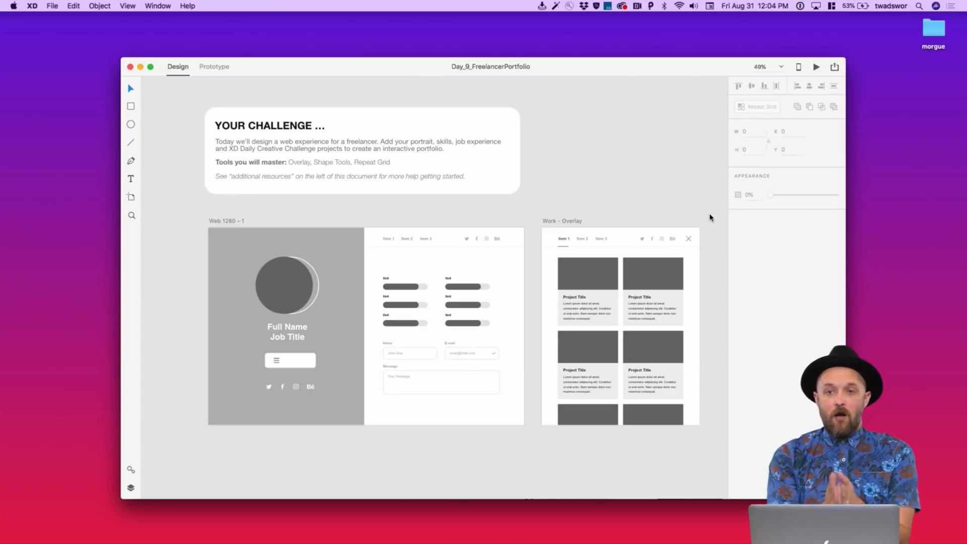
Review the Web 1280 – 1 artboard, the suggested color schemes and the additional resources in the challenge document
scroll(604, 209, "down", 6)
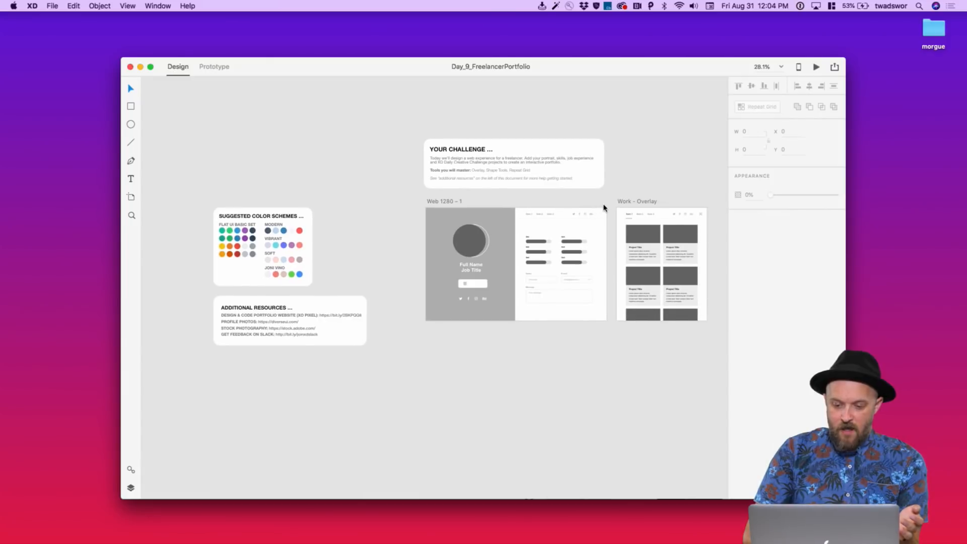
scroll(604, 209, "right", 3)
scroll(552, 214, "up", 5)
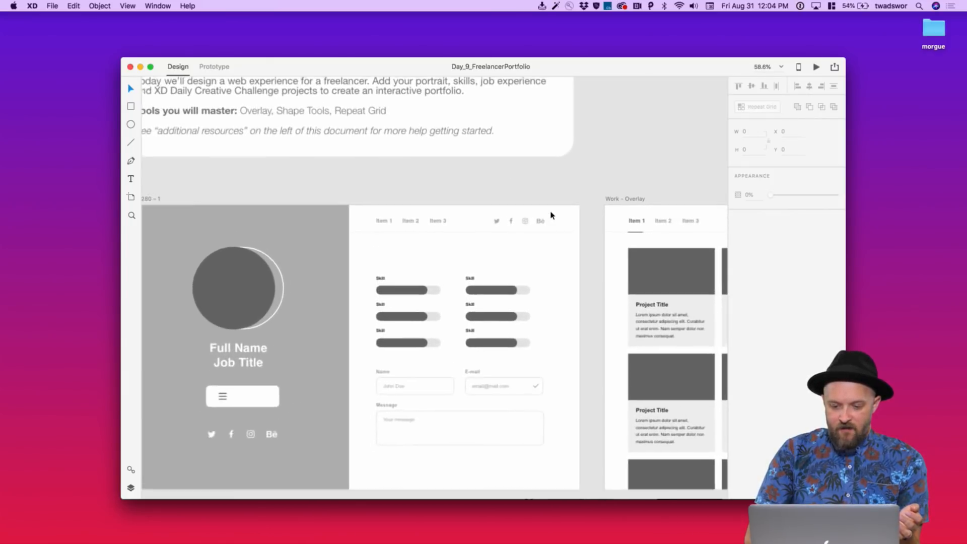
scroll(551, 214, "up", 3)
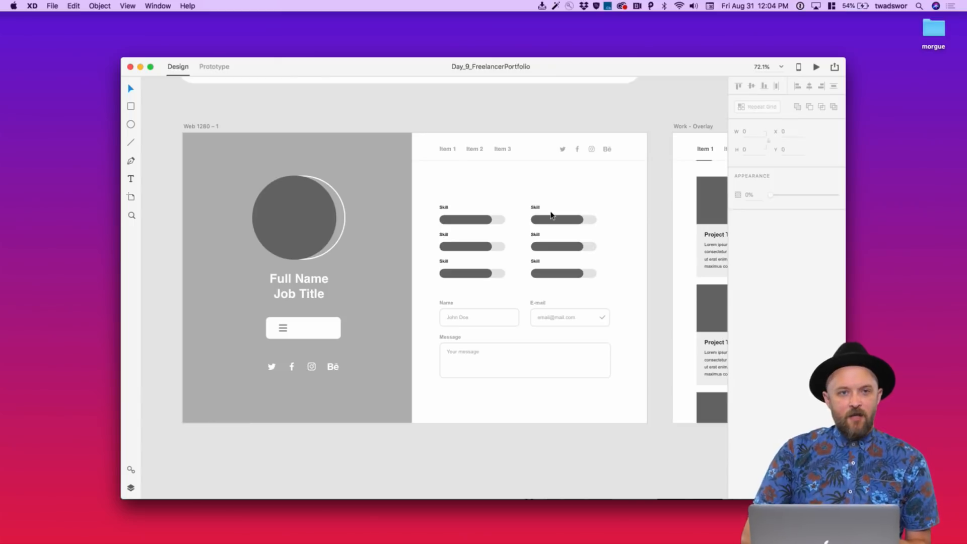
scroll(551, 214, "left", 3)
scroll(550, 215, "left", 10)
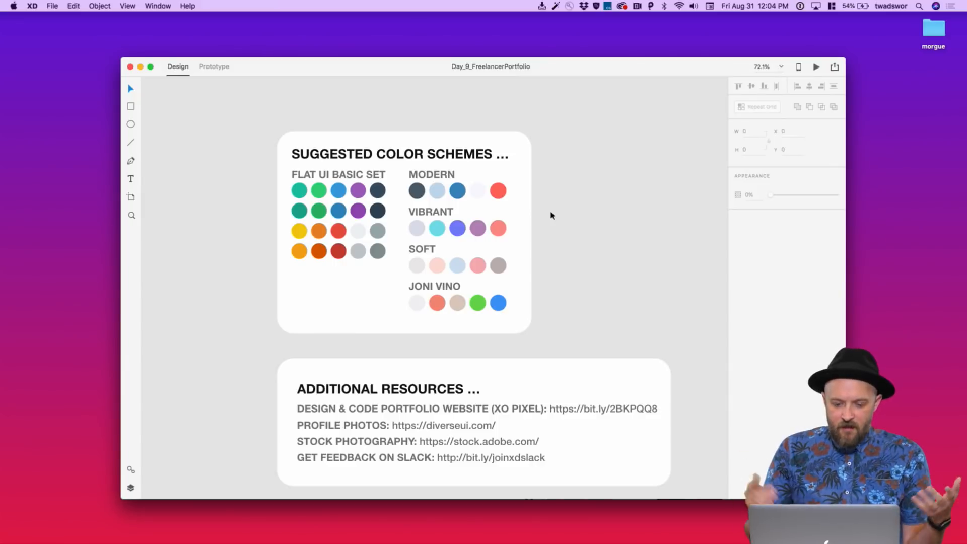
scroll(551, 215, "right", 4)
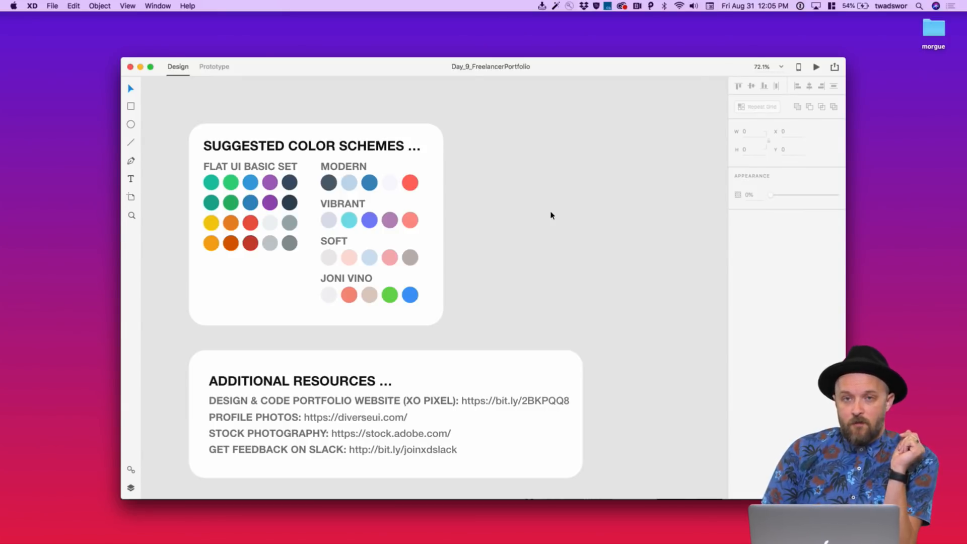
scroll(551, 215, "right", 15)
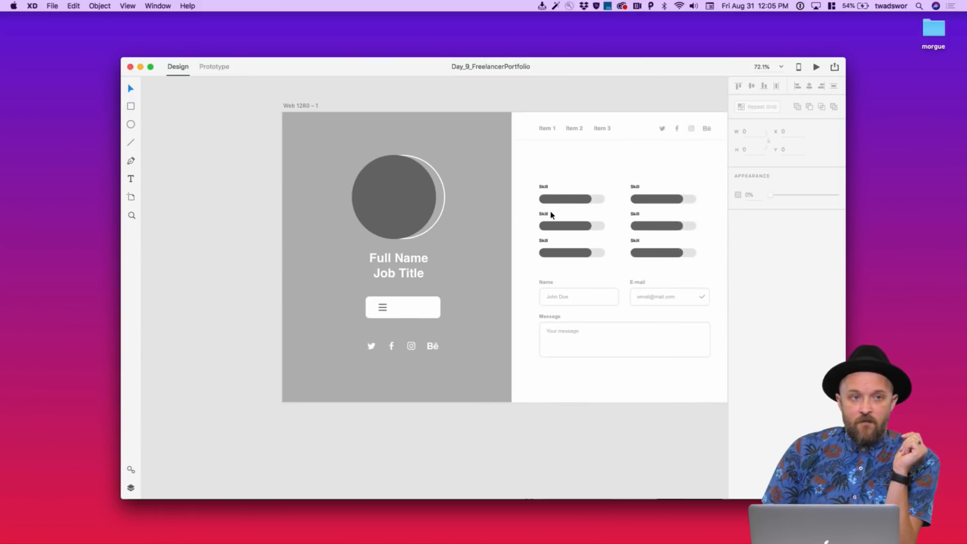
scroll(551, 215, "right", 3)
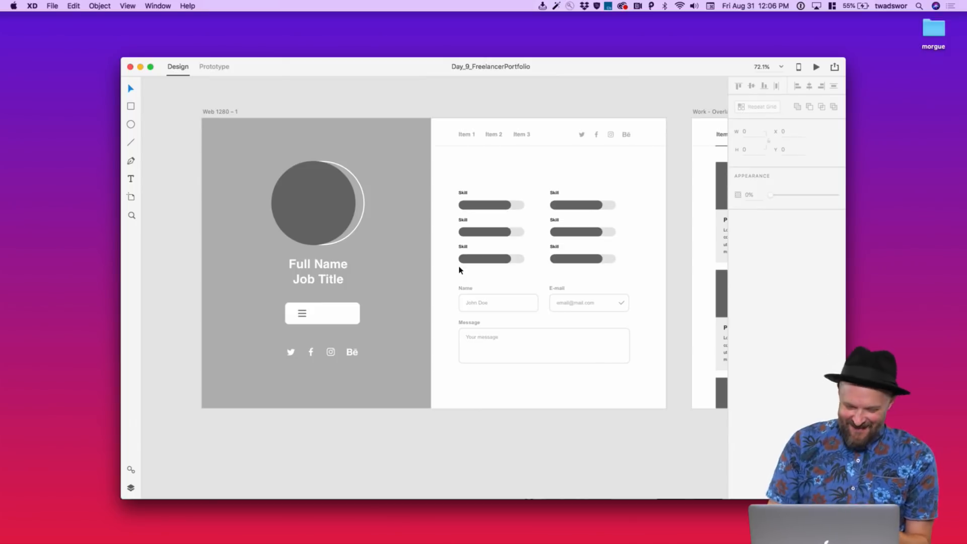
Examine the portfolio page and Work - Overlay wireframes and read the challenge brief above them
scroll(459, 270, "right", 5)
scroll(458, 271, "left", 5)
scroll(458, 271, "down", 5)
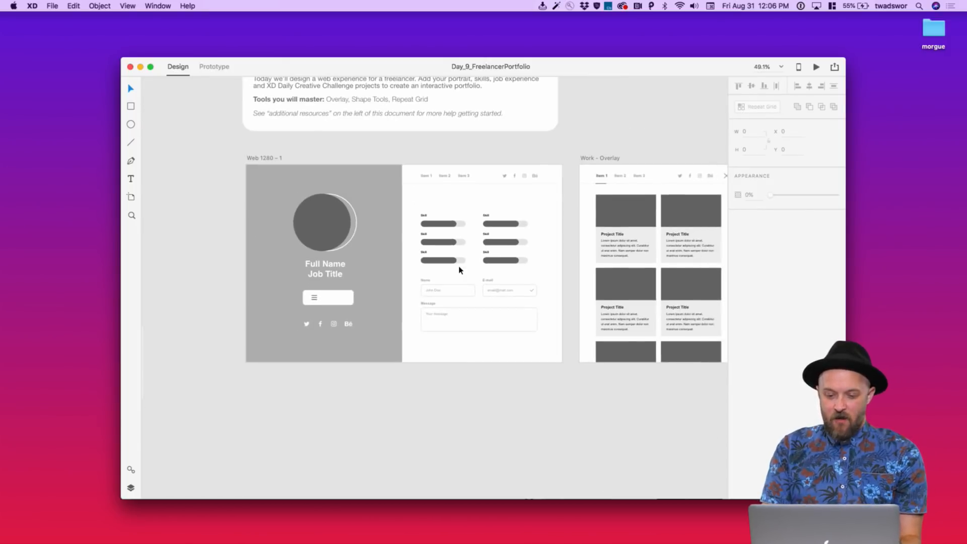
scroll(459, 270, "up", 3)
scroll(459, 270, "left", 3)
scroll(458, 270, "up", 5)
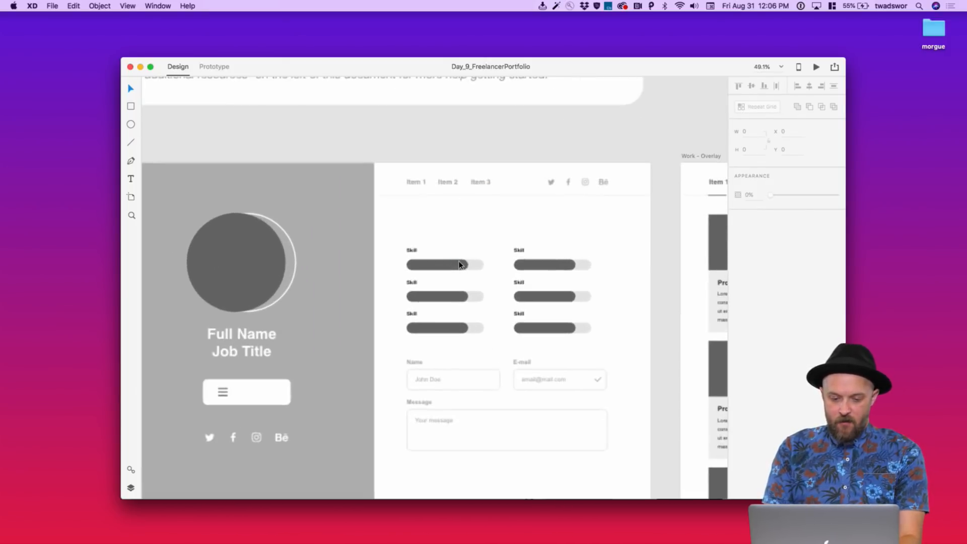
scroll(458, 265, "down", 2)
scroll(459, 265, "left", 3)
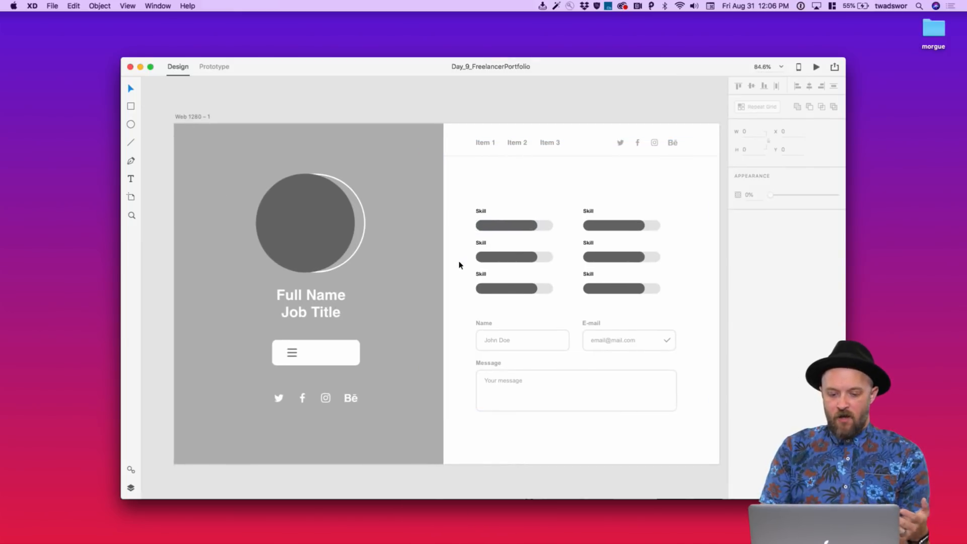
scroll(434, 306, "right", 10)
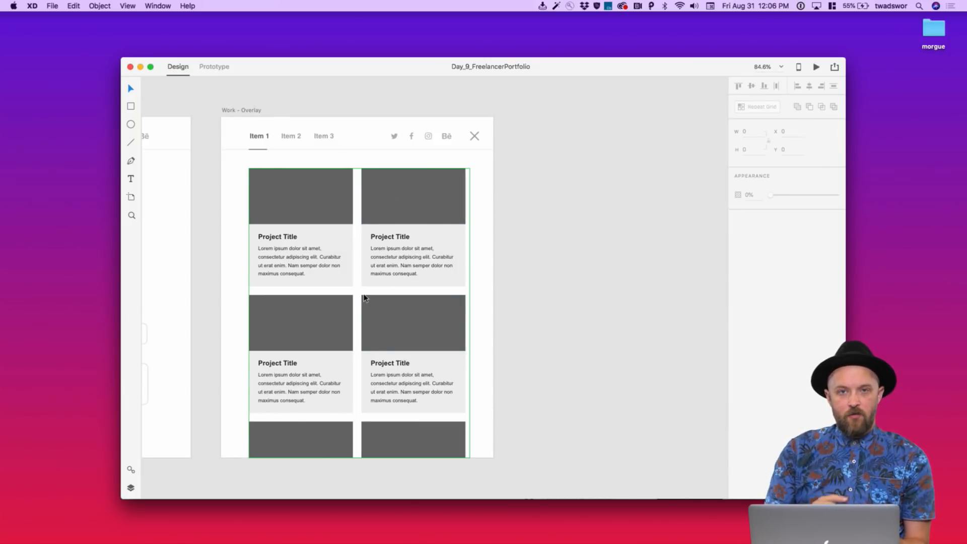
scroll(364, 297, "left", 10)
scroll(364, 297, "up", 10)
scroll(364, 297, "left", 4)
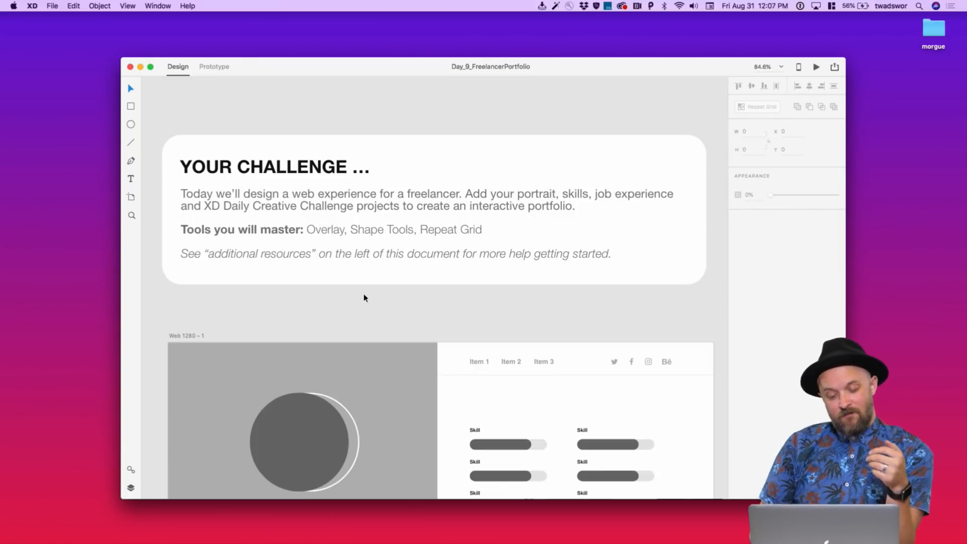
scroll(393, 281, "down", 5)
scroll(393, 280, "down", 3)
scroll(394, 280, "up", 3)
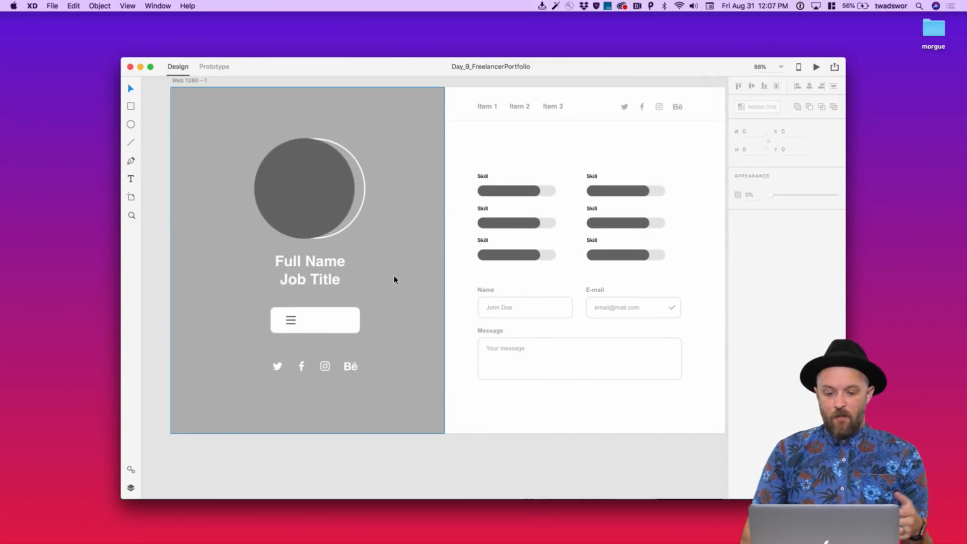
Move the document window toward the screen's upper-left corner and enlarge it to fill most of the screen
left_click_drag(395, 66, 300, 31)
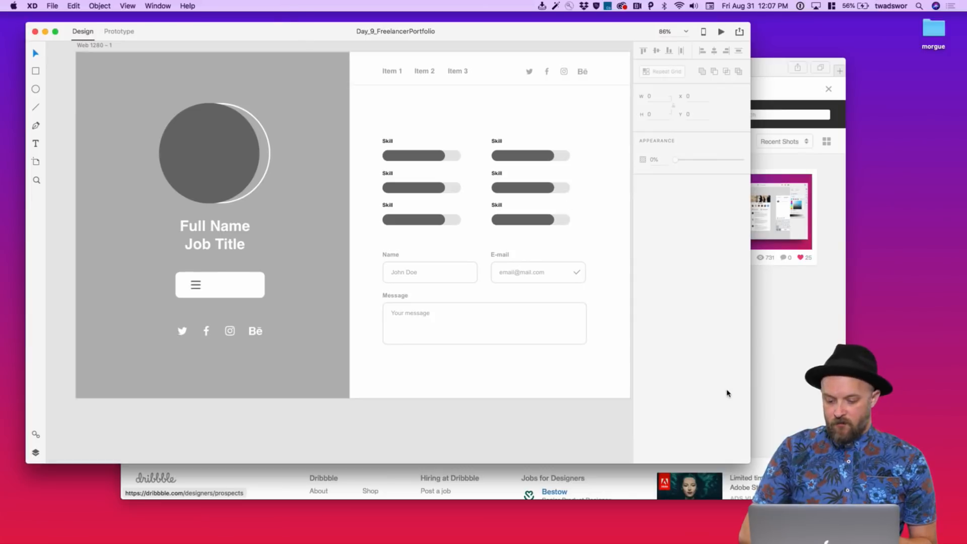
left_click_drag(749, 462, 945, 533)
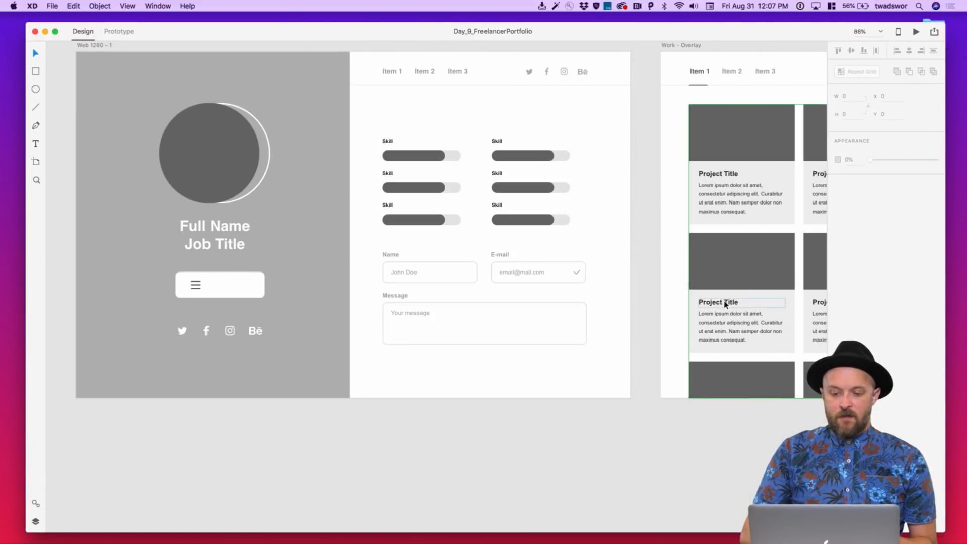
scroll(725, 303, "left", 5)
scroll(725, 303, "up", 3)
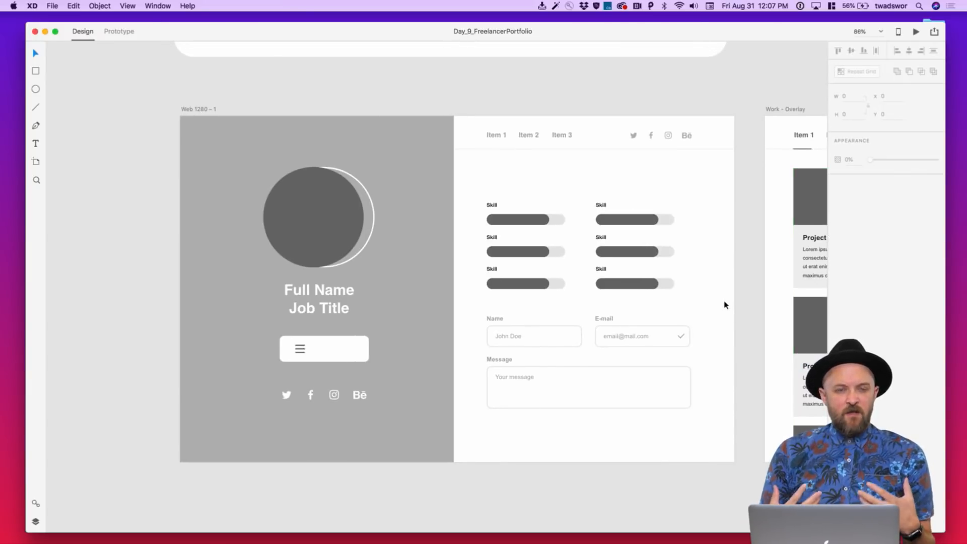
scroll(725, 304, "down", 2)
scroll(725, 304, "left", 2)
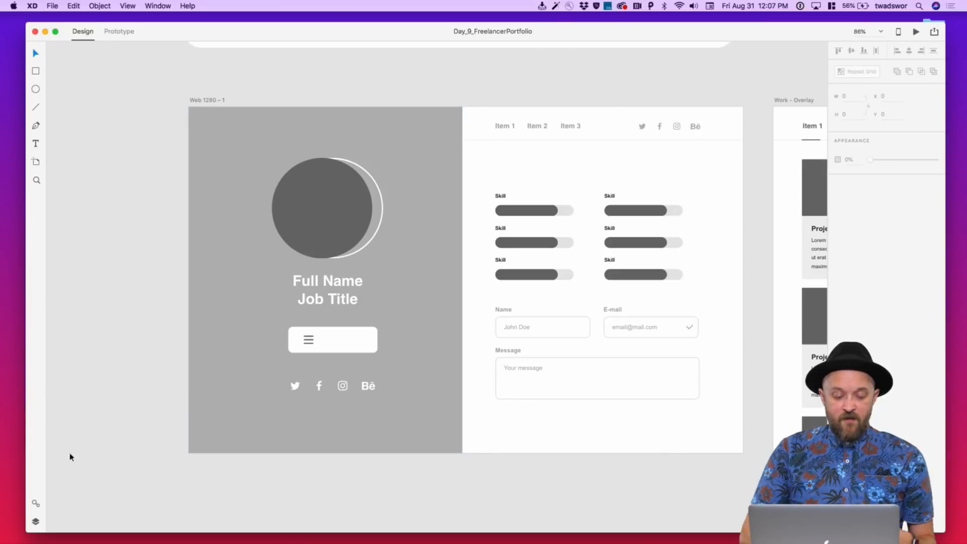
Show the document's assets and save the dark grey fill of the portrait circle as a color asset
left_click(35, 502)
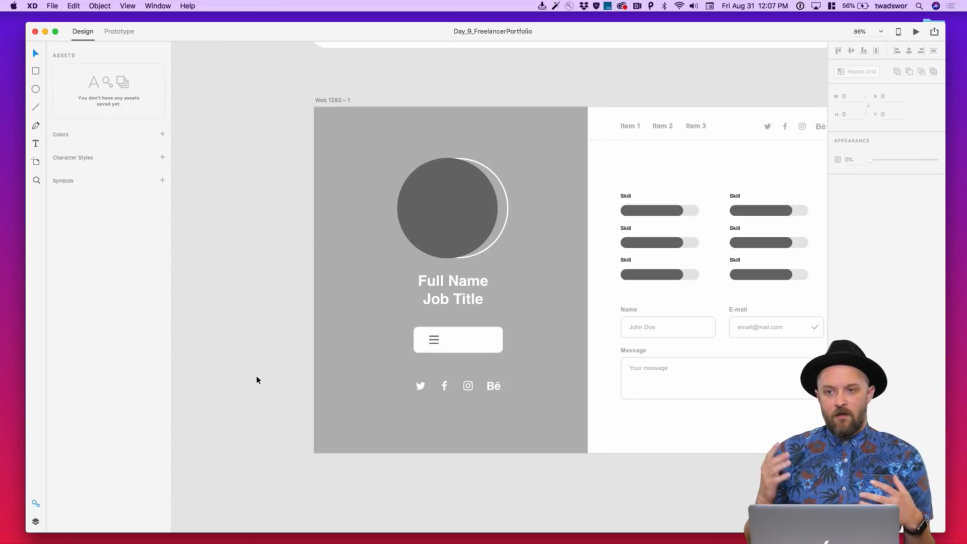
scroll(257, 379, "right", 5)
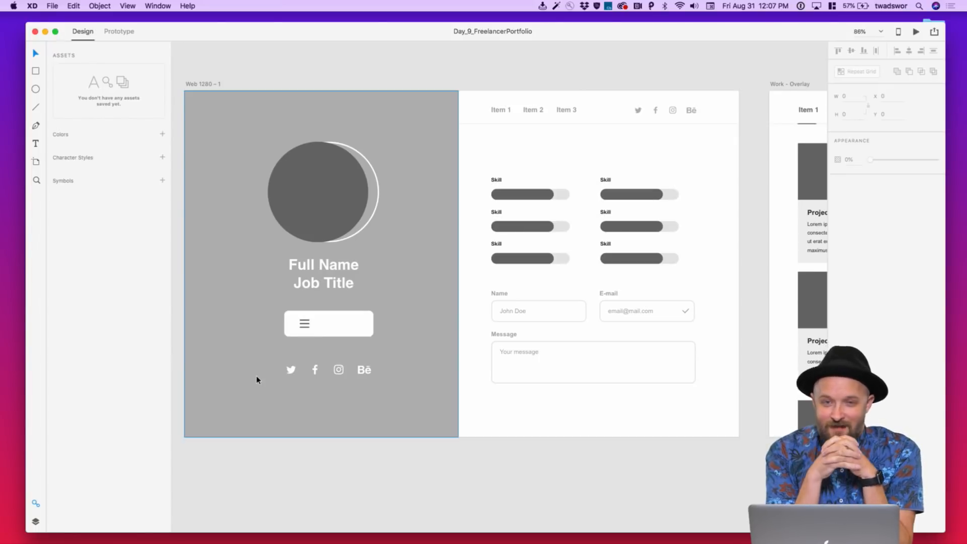
scroll(257, 378, "left", 3)
scroll(257, 379, "up", 1)
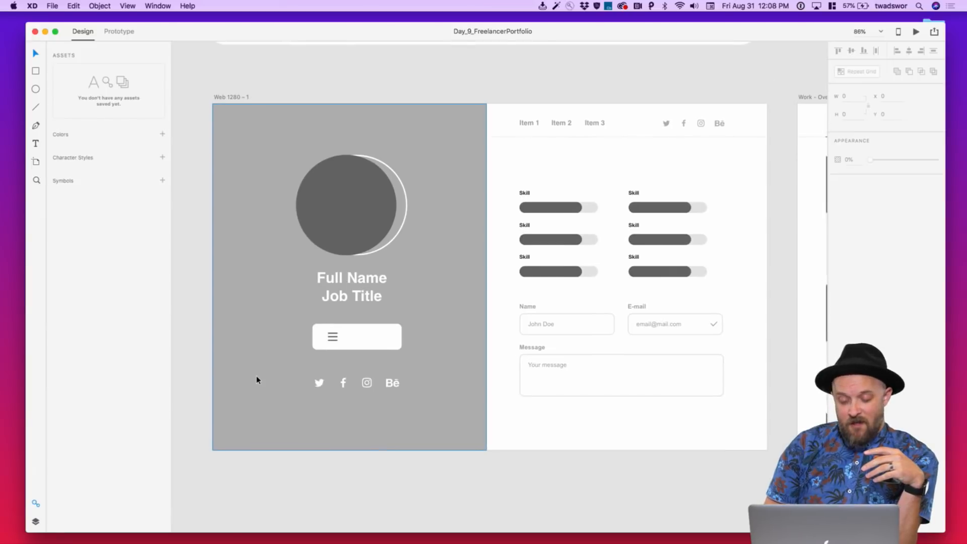
scroll(458, 220, "right", 2)
scroll(458, 219, "up", 1)
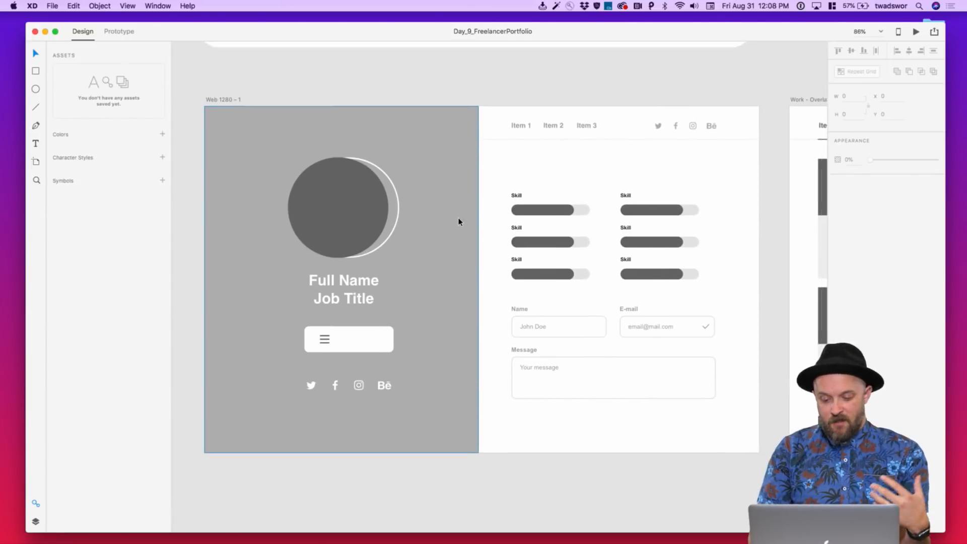
scroll(459, 219, "right", 2)
scroll(458, 219, "left", 4)
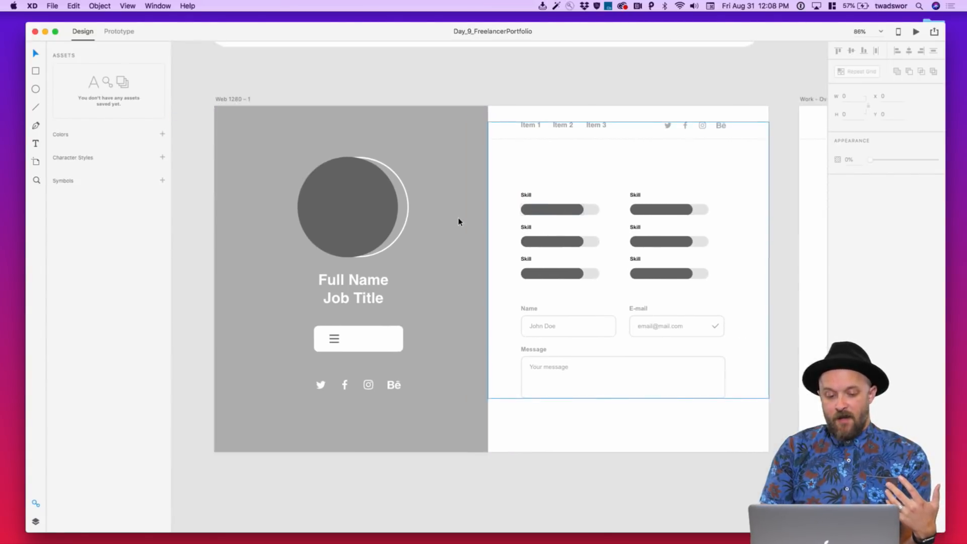
left_click(384, 205)
double_click(384, 205)
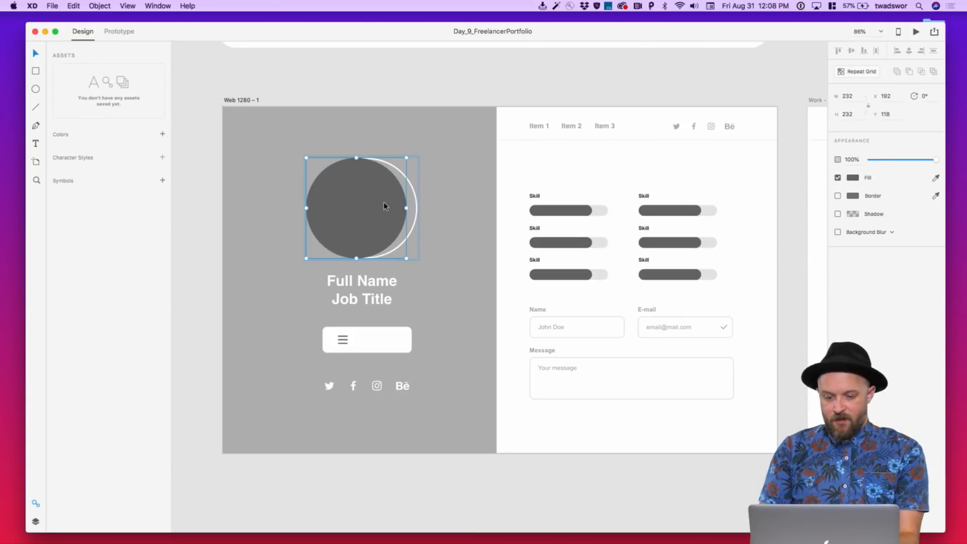
left_click(162, 136)
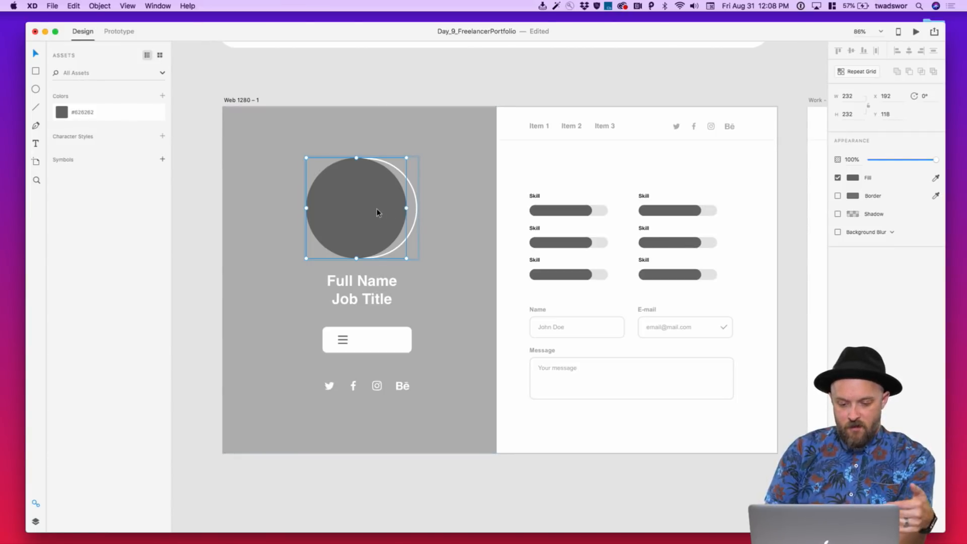
Edit the saved dark grey color asset to red #FF0000 so every element using it is recolored
double_click(568, 210)
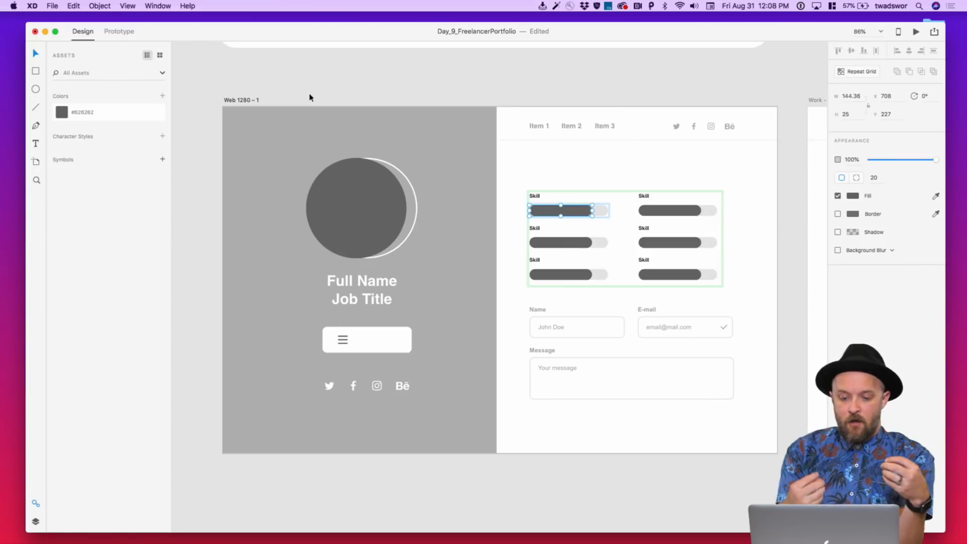
left_click(339, 101)
left_click(368, 182)
double_click(368, 182)
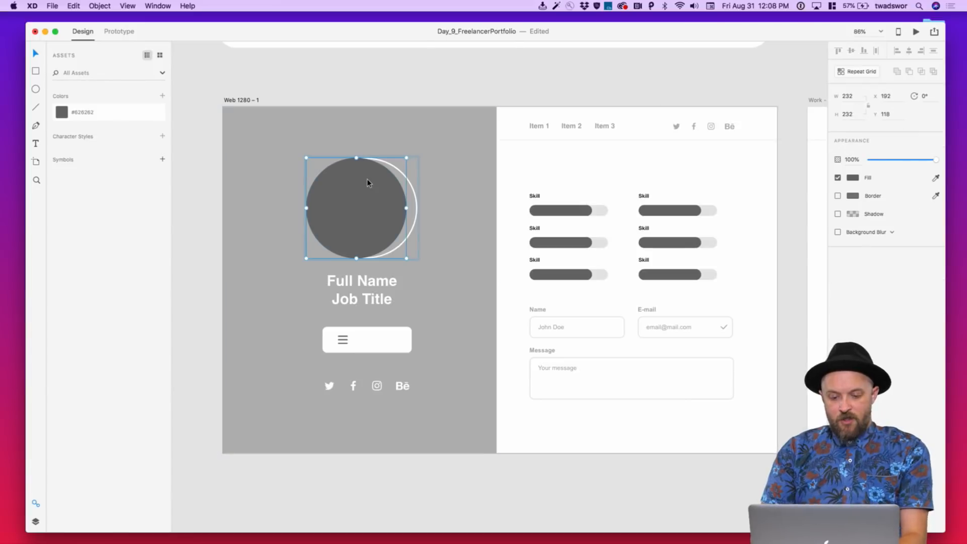
left_click(65, 113)
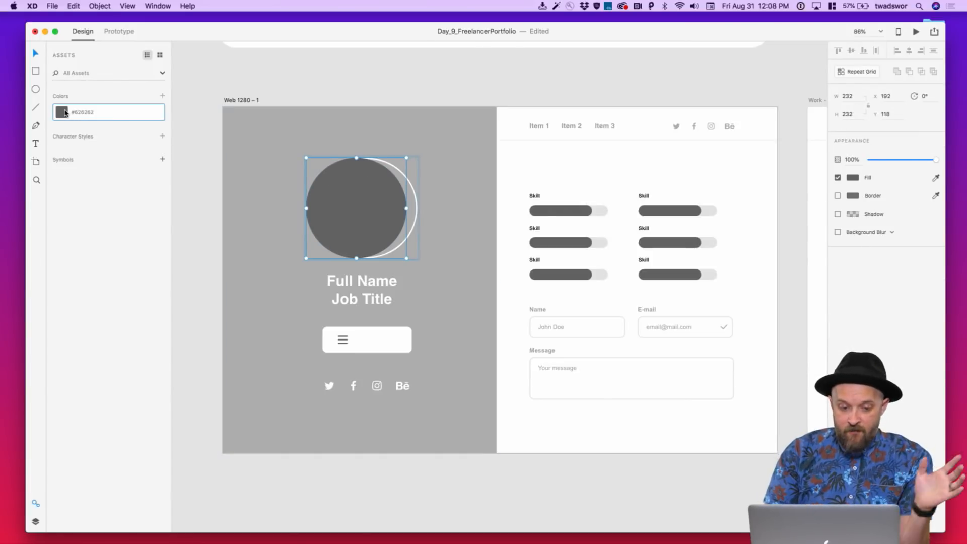
right_click(65, 113)
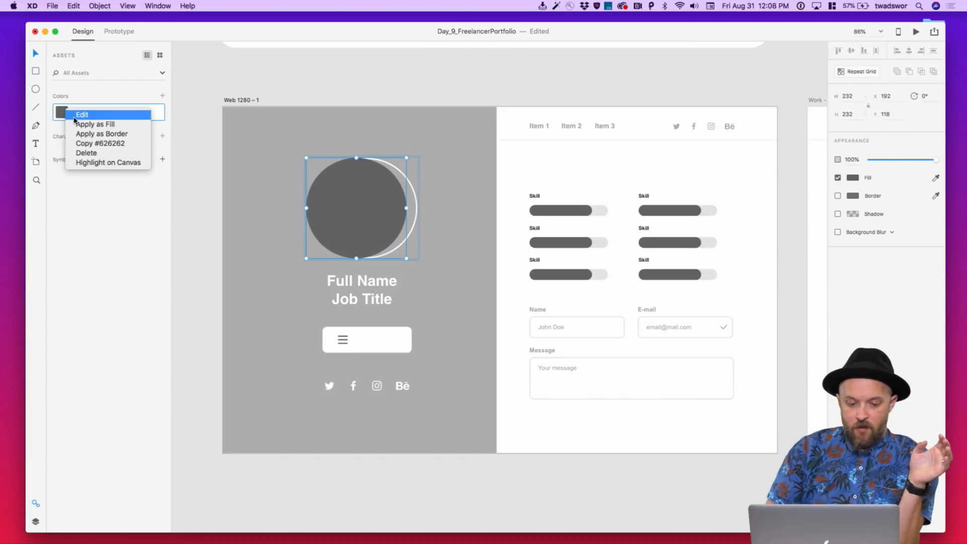
left_click(74, 116)
left_click_drag(127, 107, 179, 68)
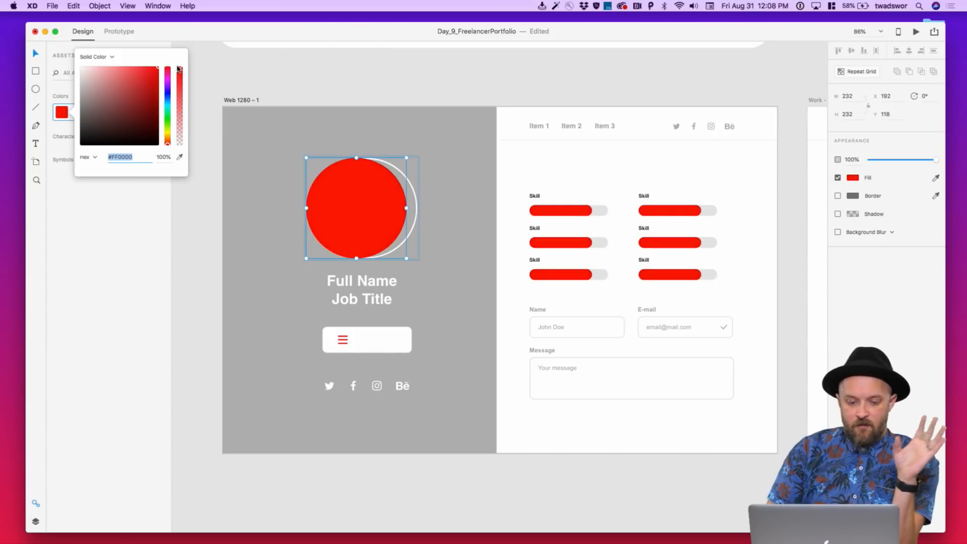
left_click(316, 97)
Save the grey fill of the profile background rectangle on the Web 1280 – 1 artboard as a color asset
scroll(316, 97, "left", 10)
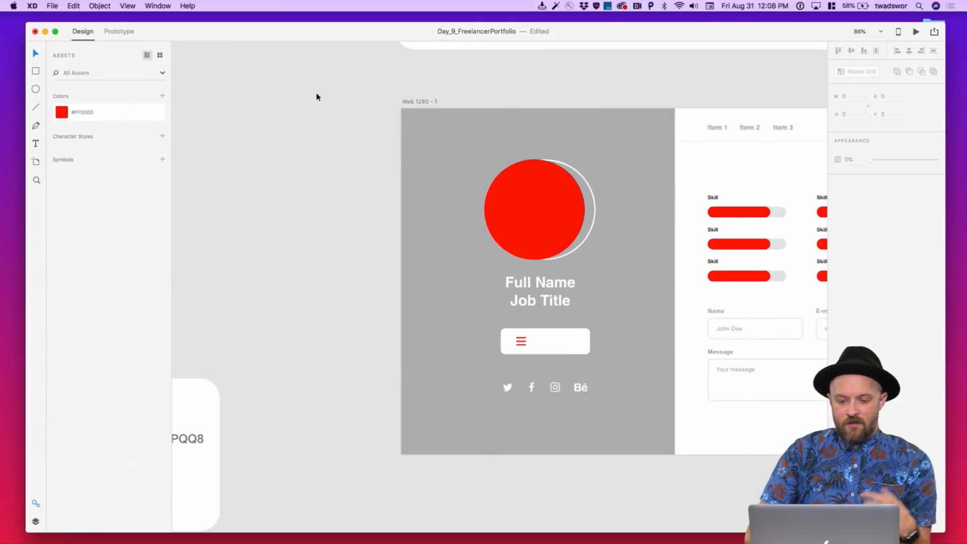
scroll(316, 97, "left", 5)
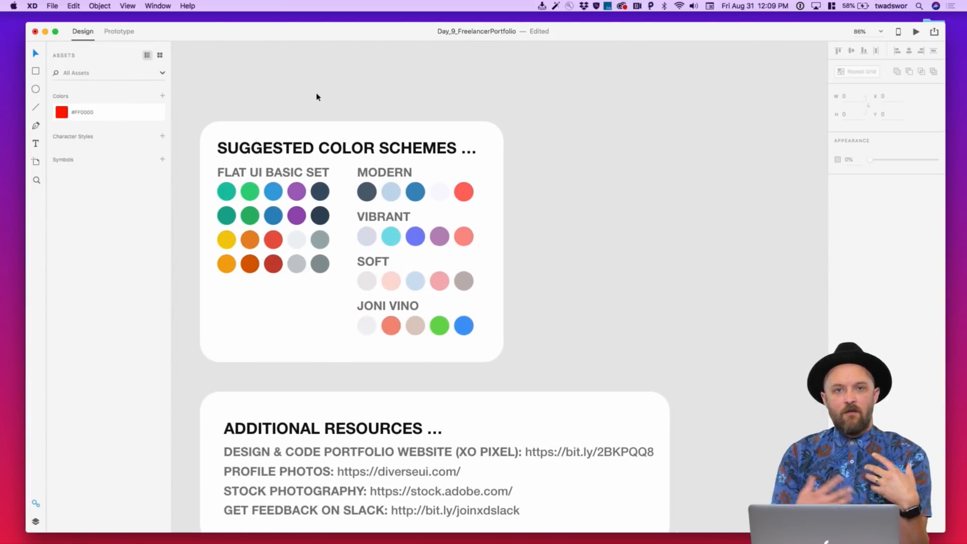
scroll(430, 166, "right", 2)
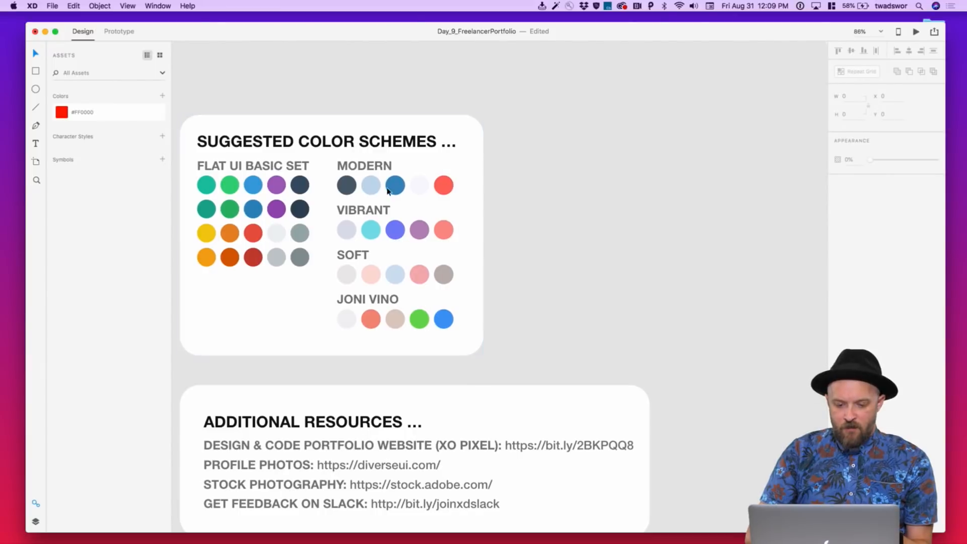
left_click(457, 194)
scroll(460, 255, "right", 10)
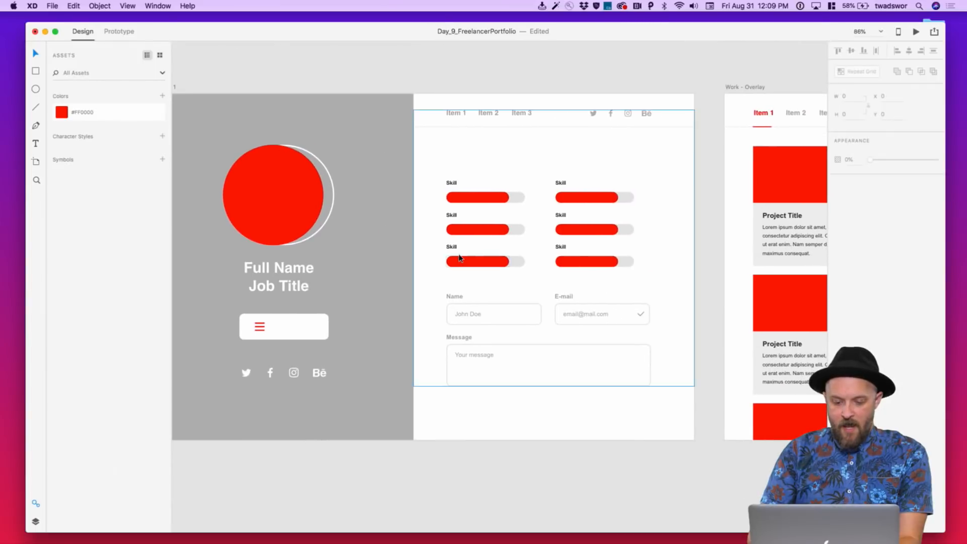
left_click(392, 274)
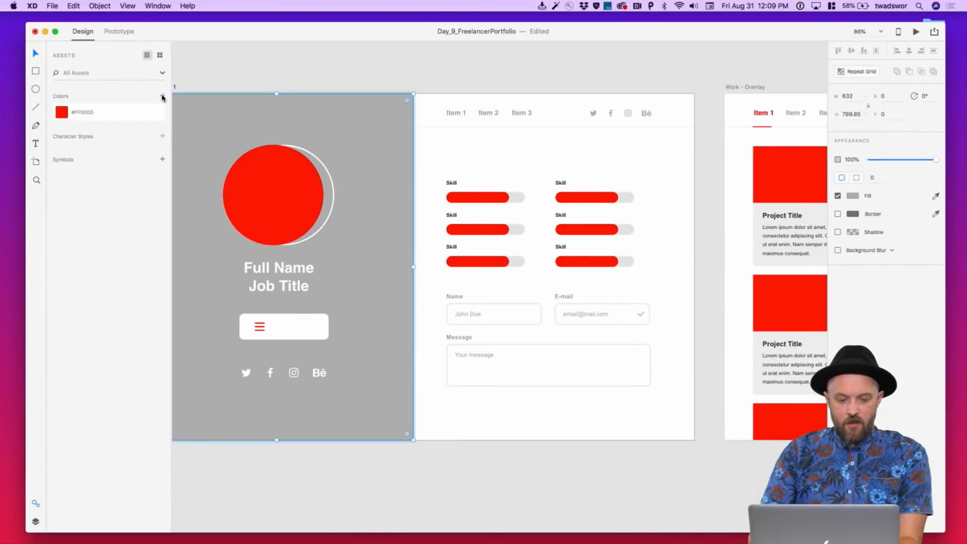
left_click(162, 97)
left_click(270, 78)
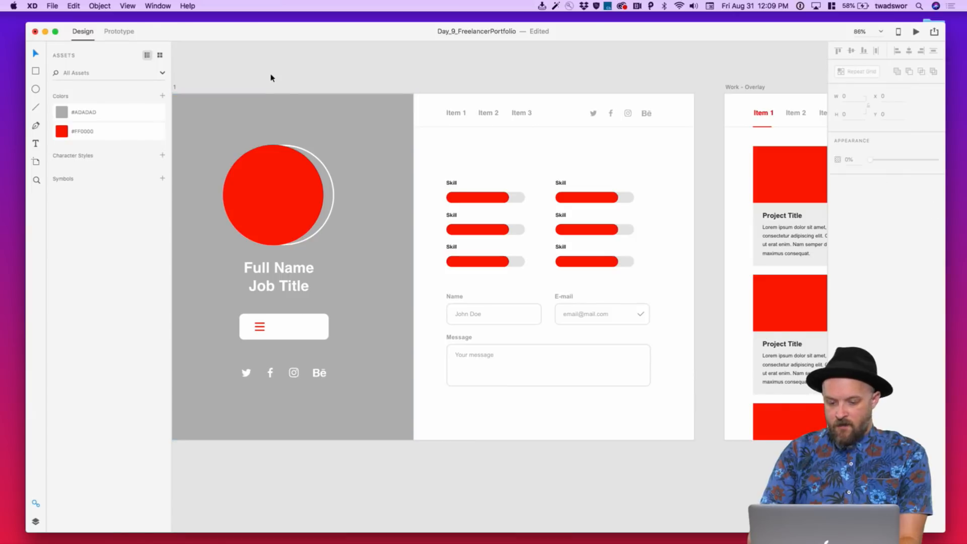
Save the text formatting of the Item 1 navigation link on the Web 1280 – 1 artboard as a character style
scroll(271, 78, "right", 5)
scroll(271, 77, "right", 3)
scroll(411, 119, "left", 5)
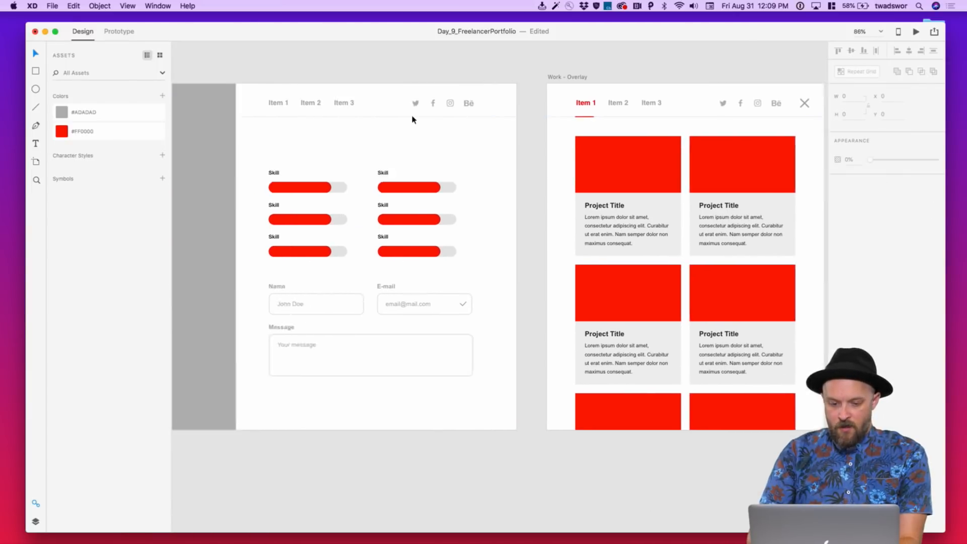
left_click(341, 113)
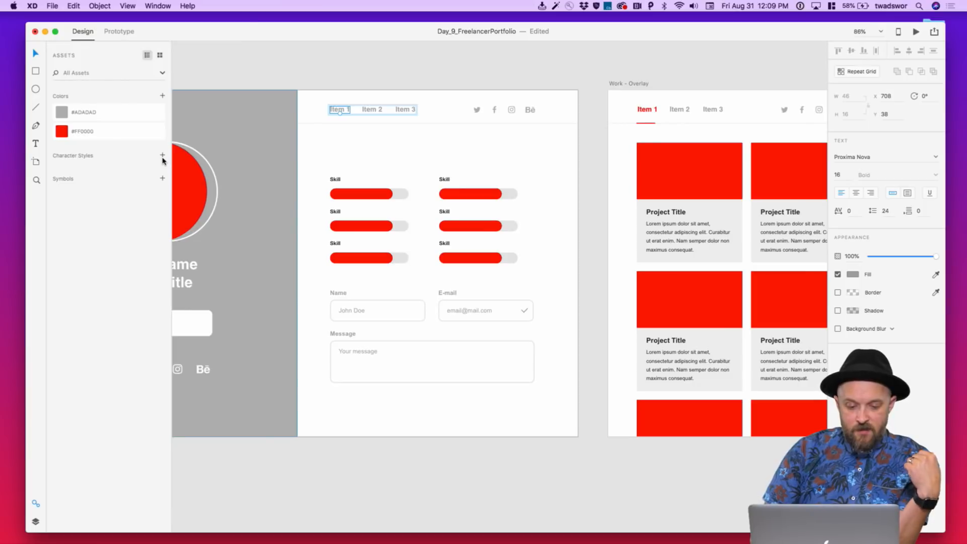
left_click(162, 156)
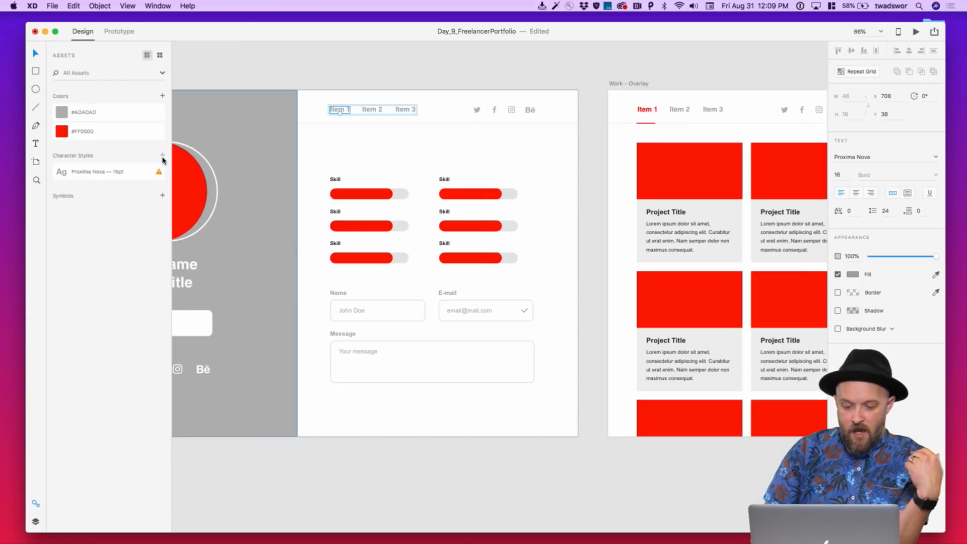
Save the character styles and all colors used in the Name, E-mail and Message contact form as assets
left_click(531, 445)
left_click_drag(556, 453, 326, 290)
left_click(518, 430)
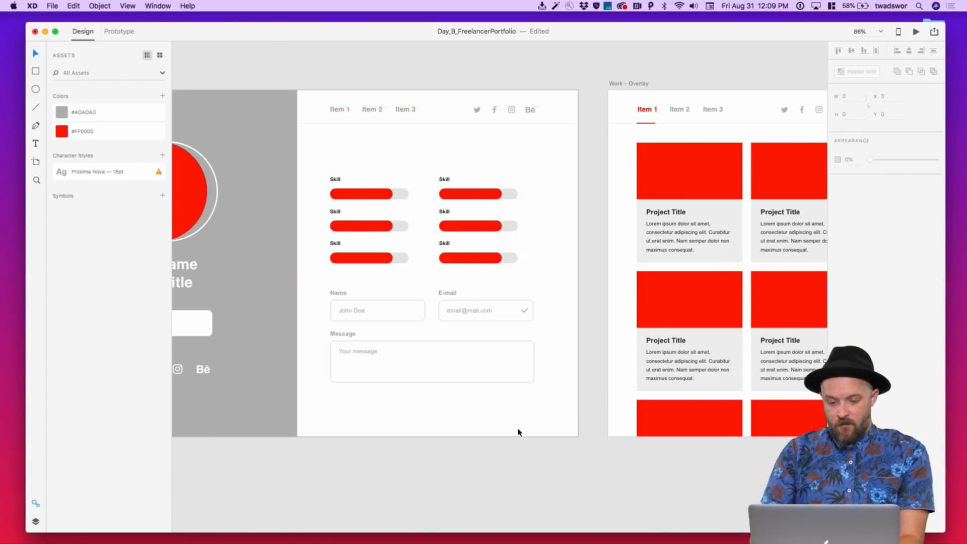
left_click(497, 363)
left_click(162, 156)
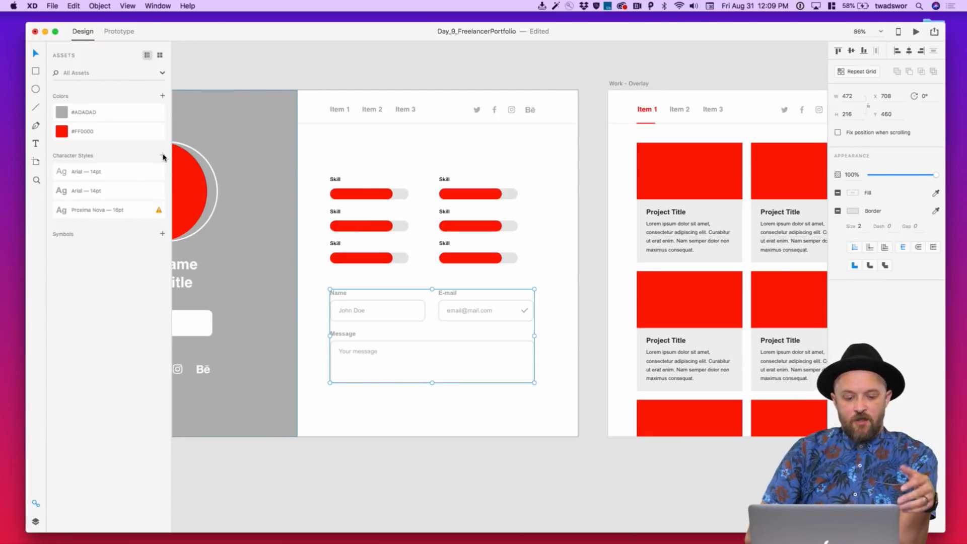
left_click(162, 96)
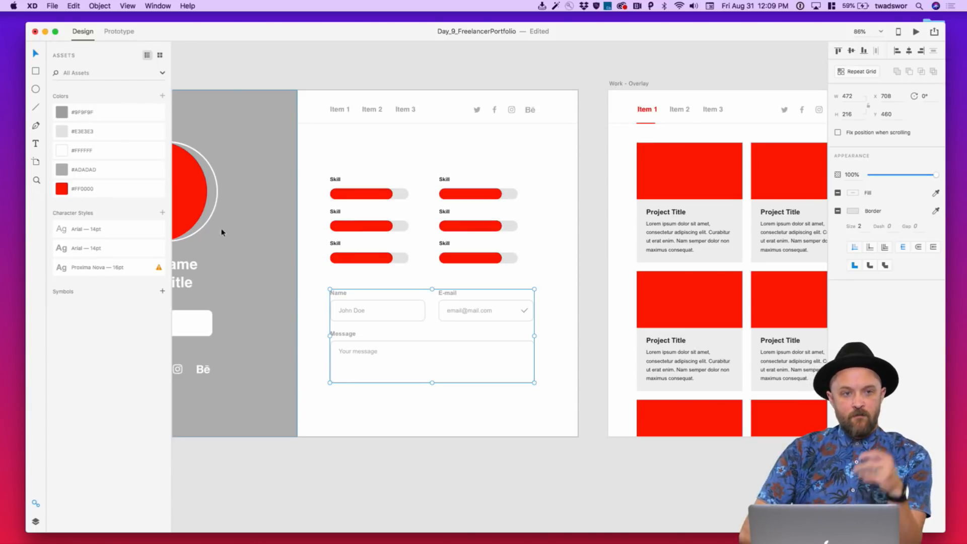
left_click(352, 475)
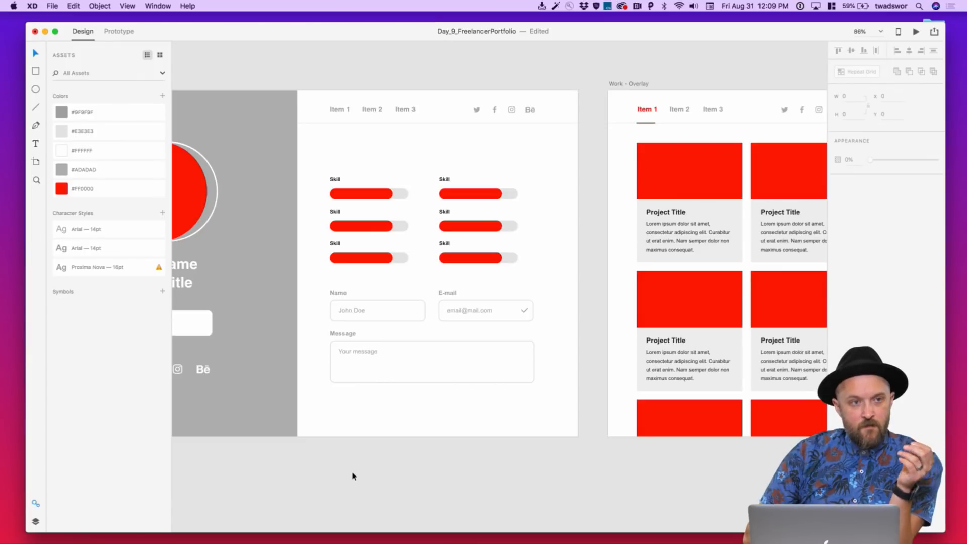
Draw a rectangle about 166 × 90 beside the Work - Overlay artboard and set its corner radius to 10
scroll(440, 476, "right", 5)
scroll(441, 477, "right", 2)
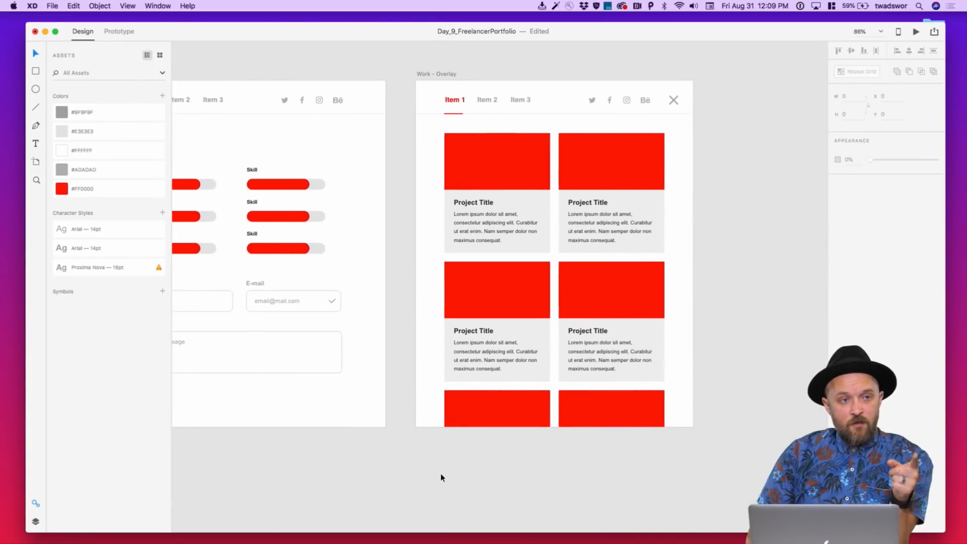
scroll(441, 477, "right", 2)
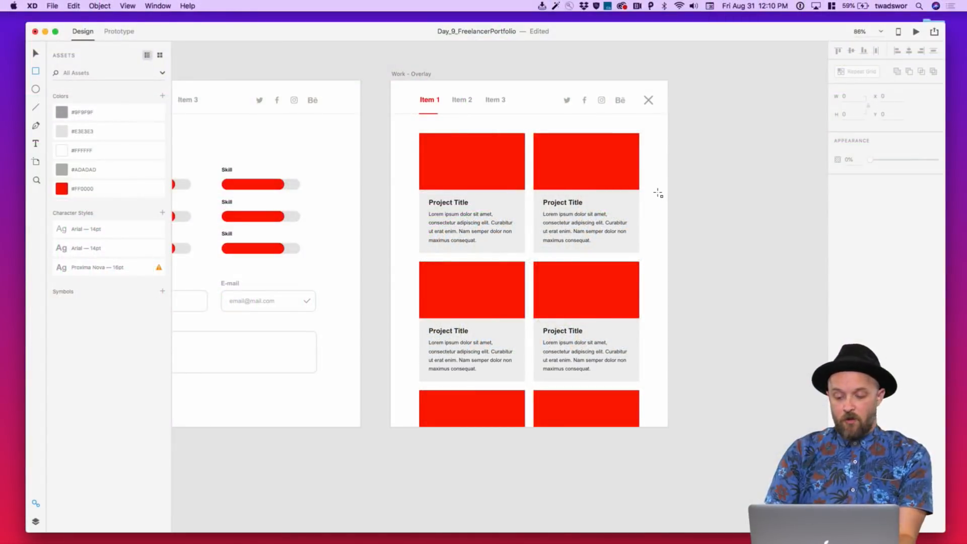
left_click_drag(683, 198, 754, 236)
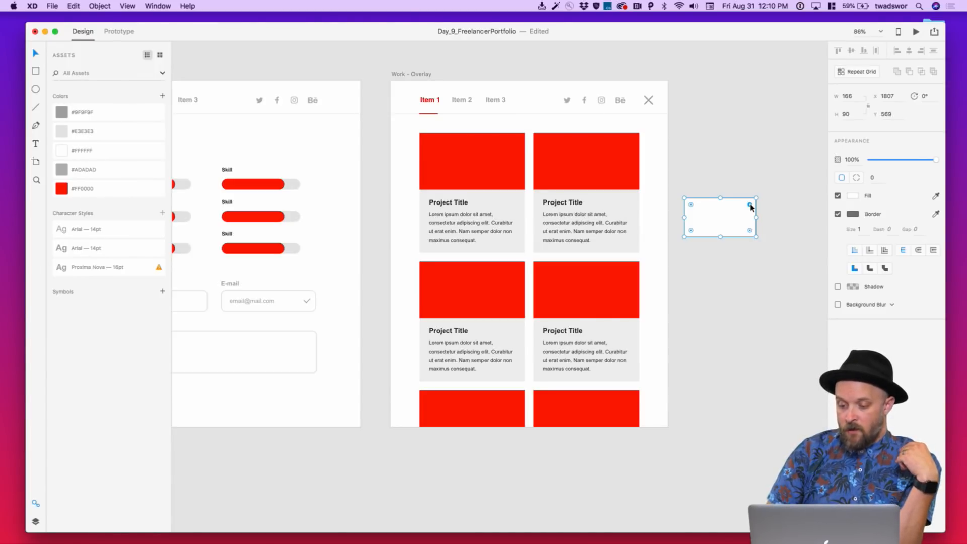
left_click_drag(750, 207, 772, 193)
left_click(881, 179)
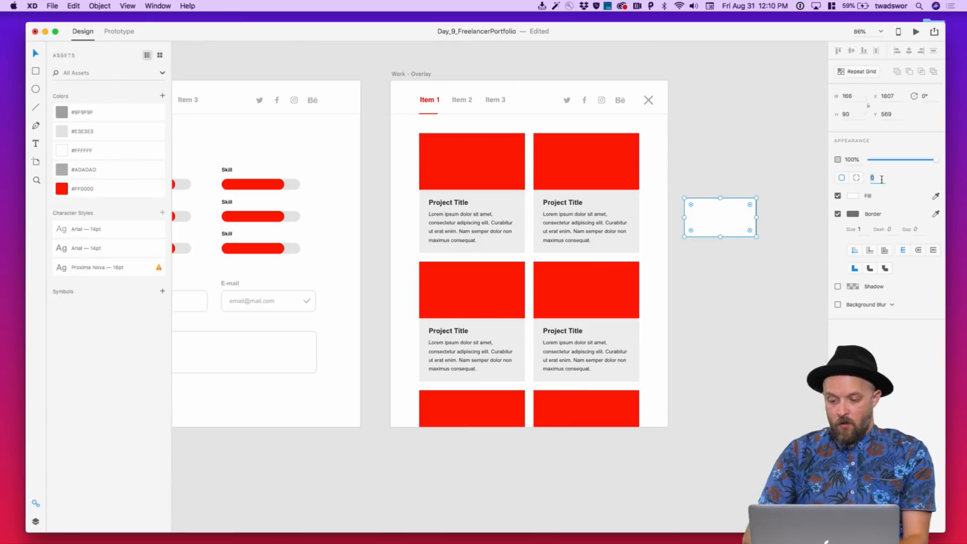
type("10")
key("Return")
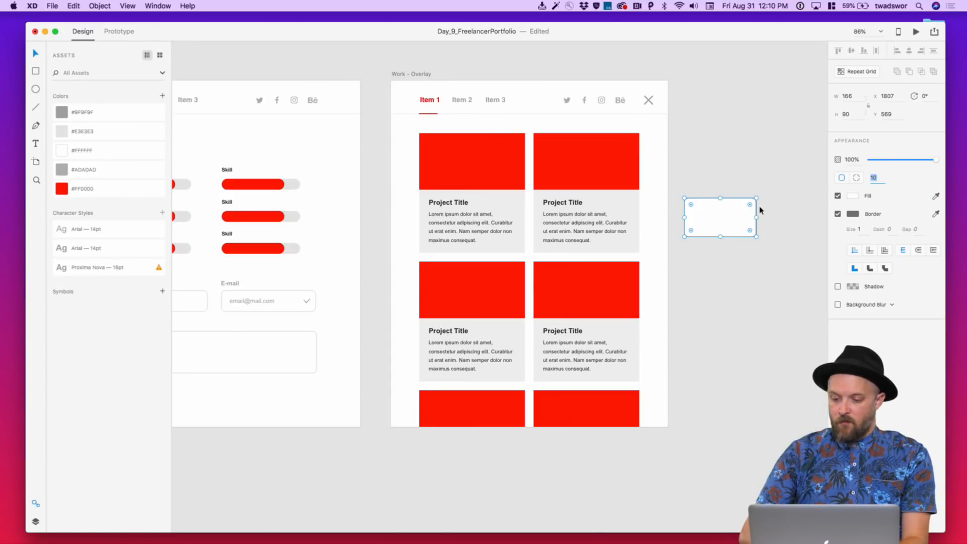
Give the rectangle individual corner radii with both upper corners at 0, and delete the rectangle
left_click(856, 177)
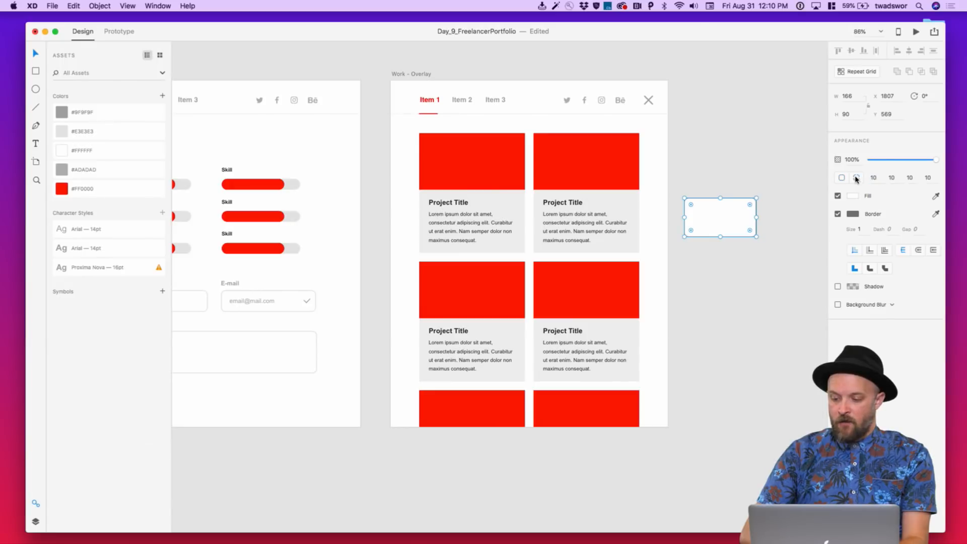
type("0")
key("Tab")
type("0")
key("Tab")
left_click(757, 130)
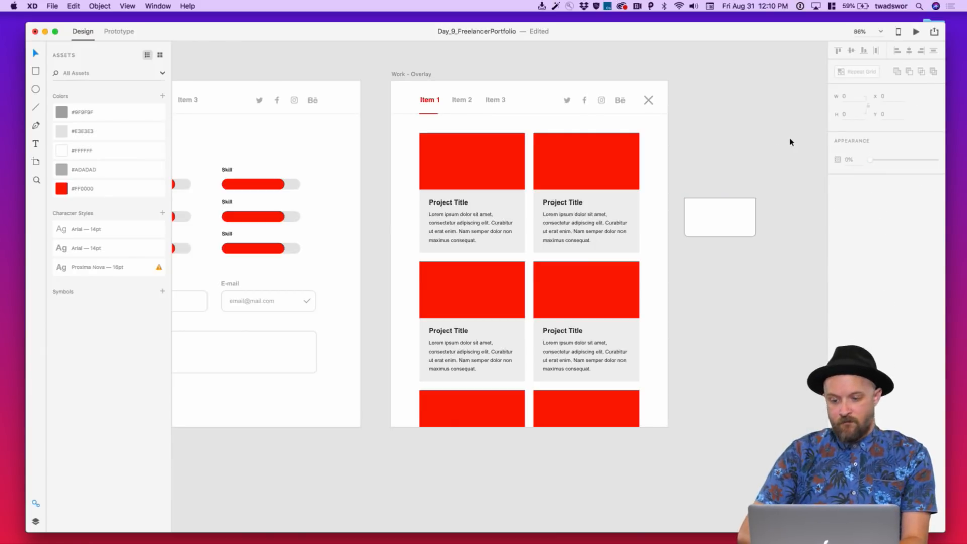
left_click(739, 218)
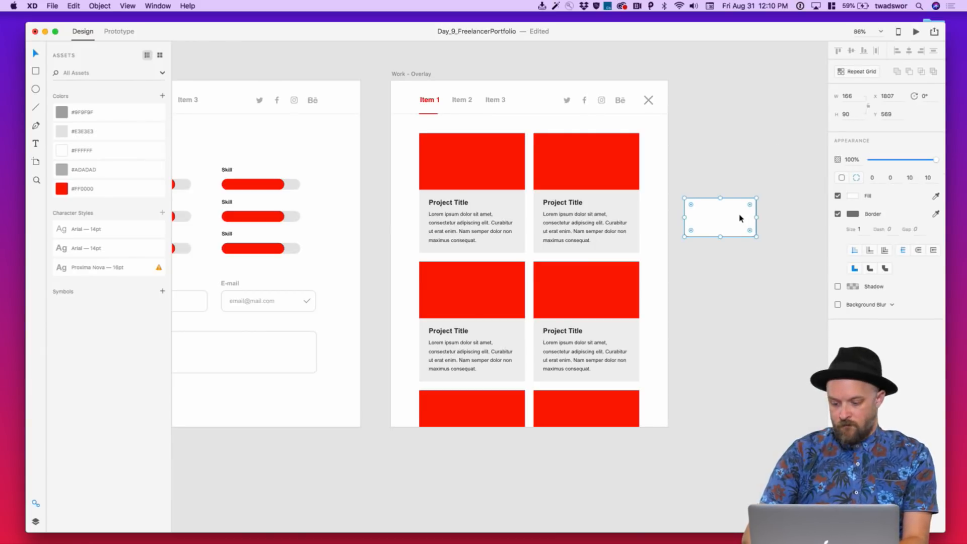
key("Delete")
scroll(594, 218, "left", 10)
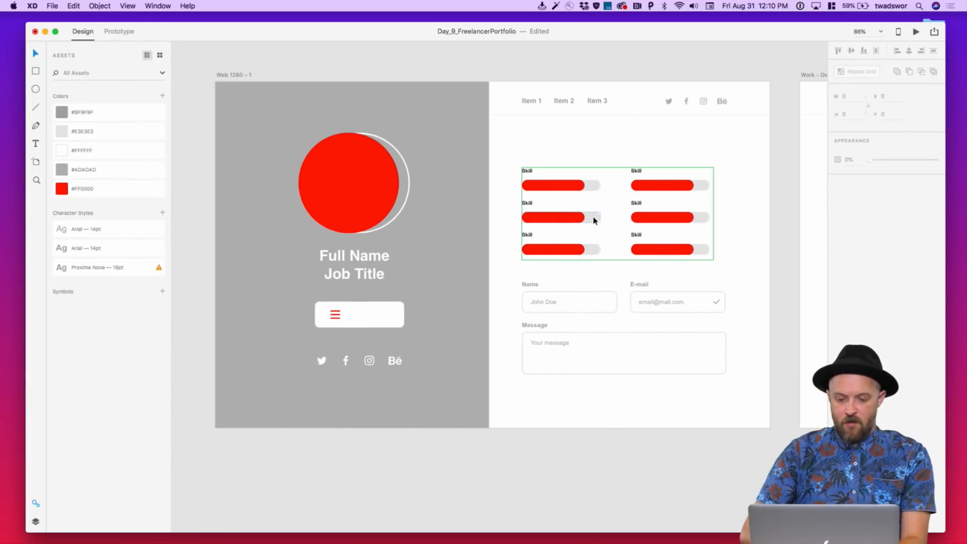
scroll(594, 220, "left", 3)
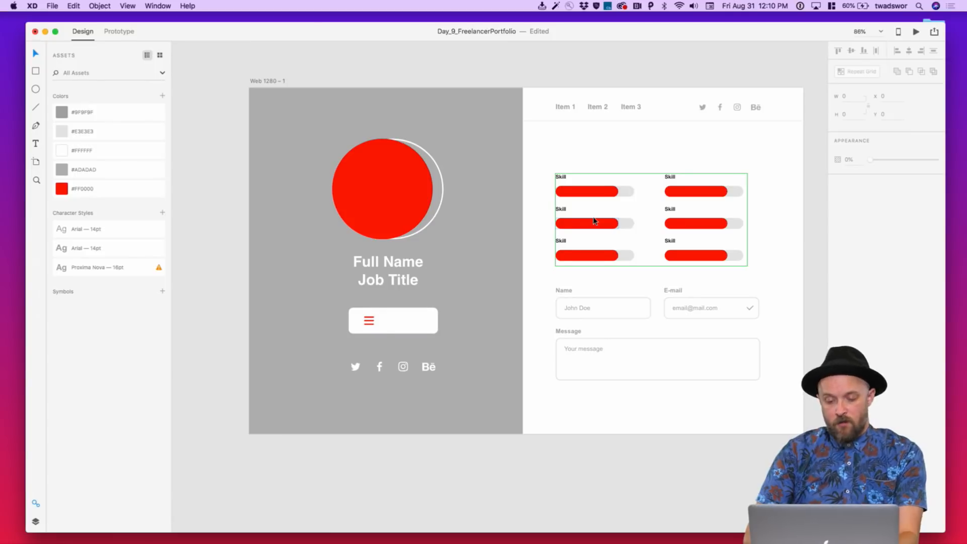
scroll(594, 220, "left", 5)
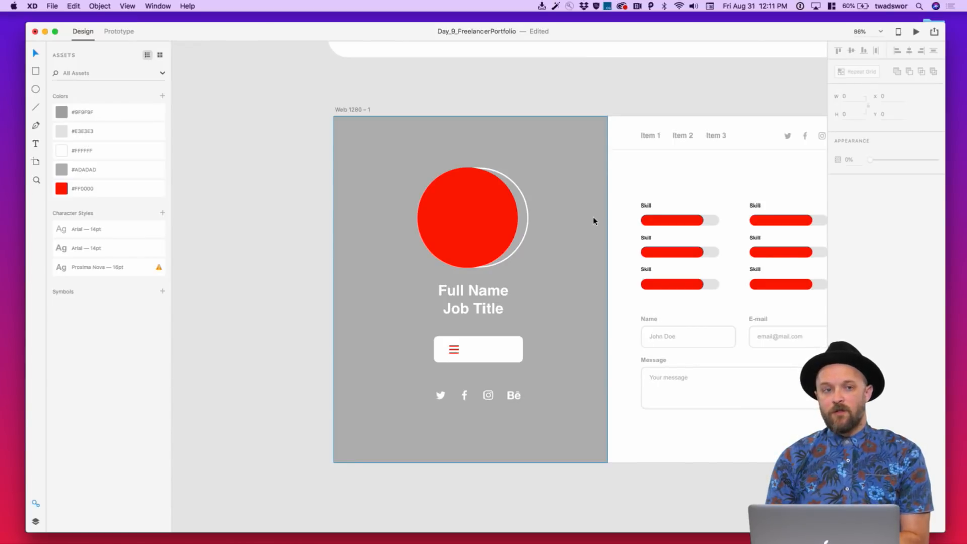
scroll(593, 220, "right", 3)
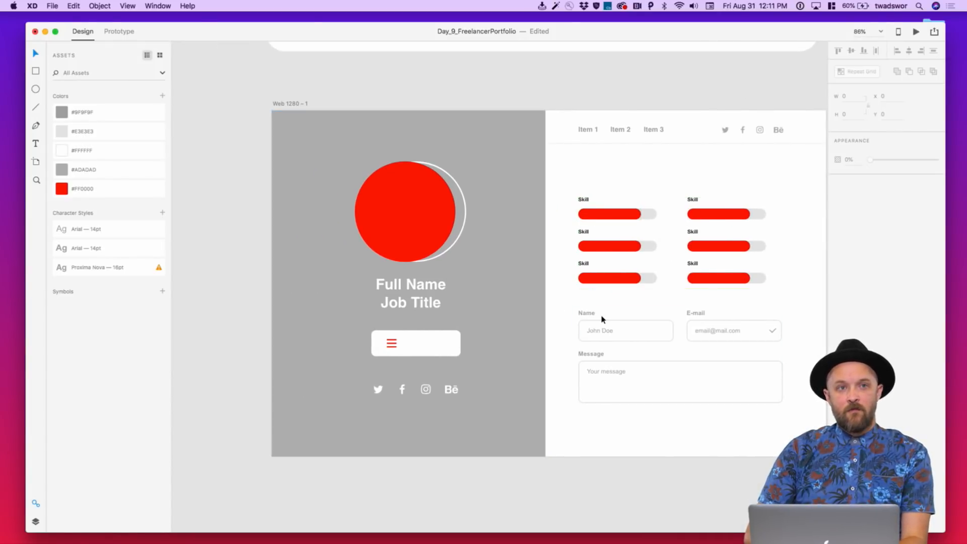
scroll(705, 253, "right", 2)
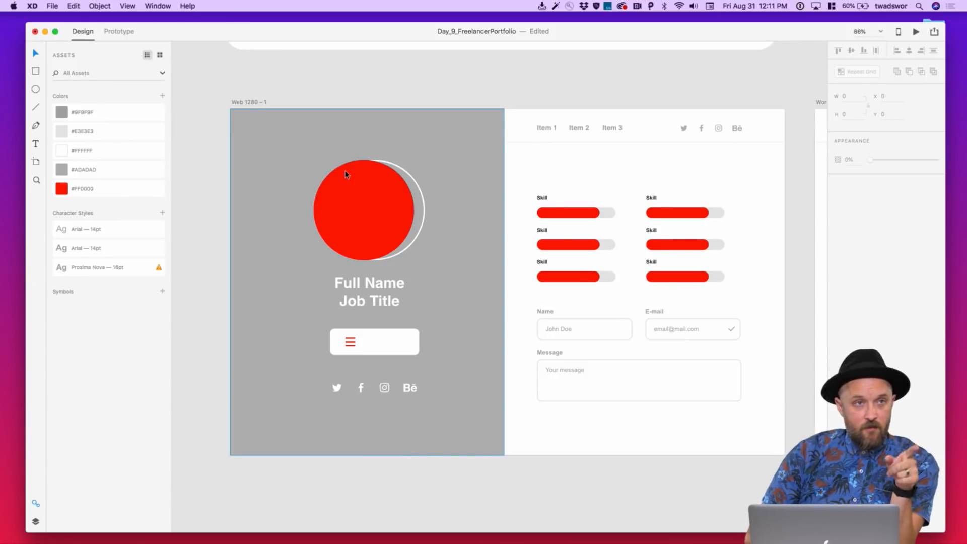
scroll(346, 175, "left", 1)
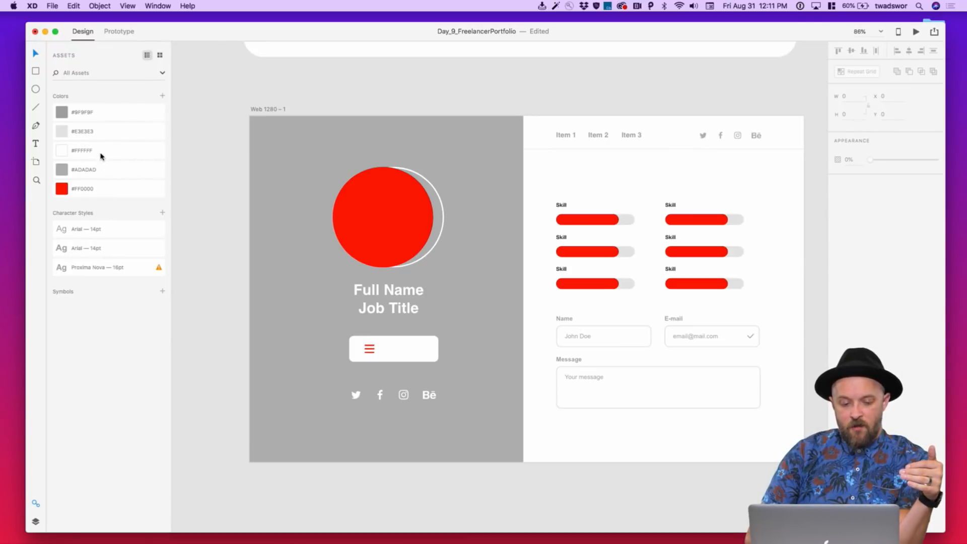
Highlight on the canvas where the #9F9F9F color and the first Arial 14pt character style are used
right_click(96, 115)
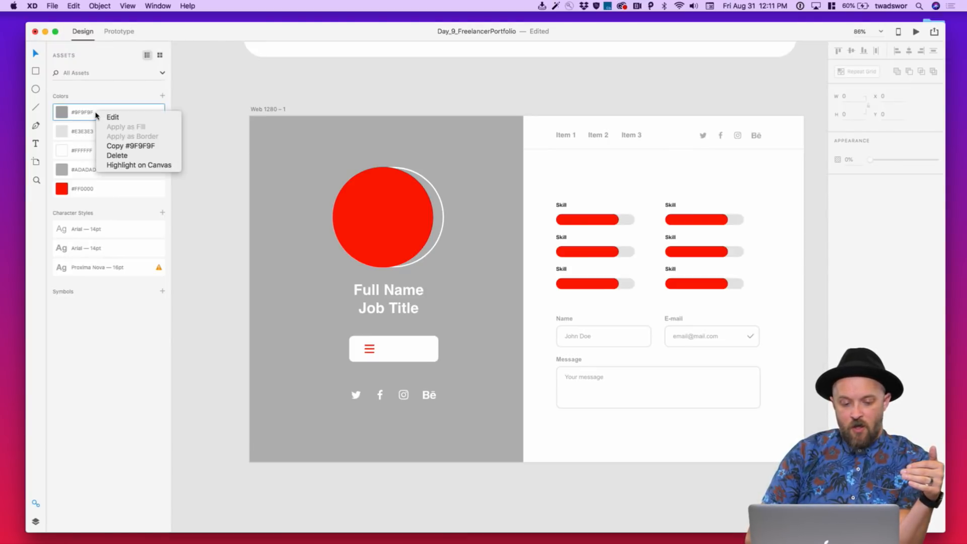
left_click(141, 165)
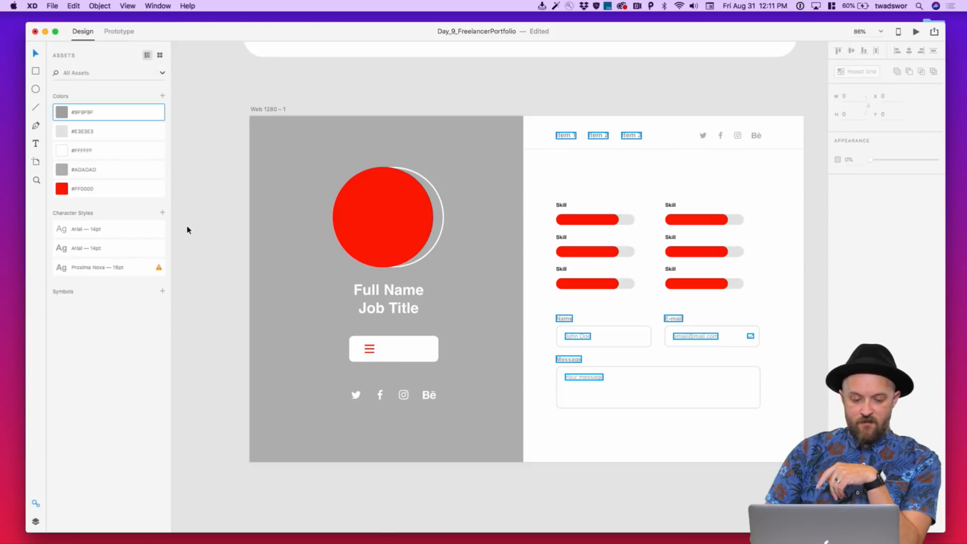
right_click(112, 233)
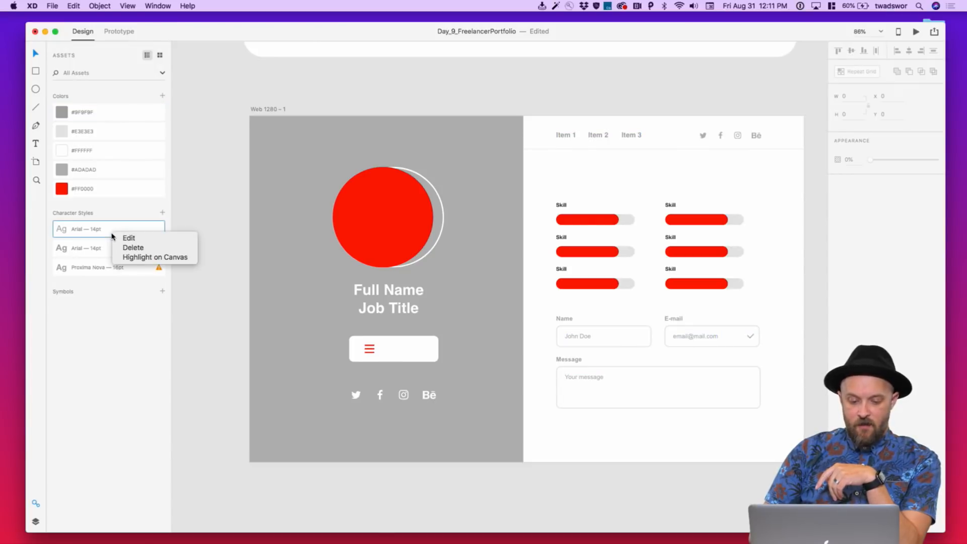
left_click(136, 257)
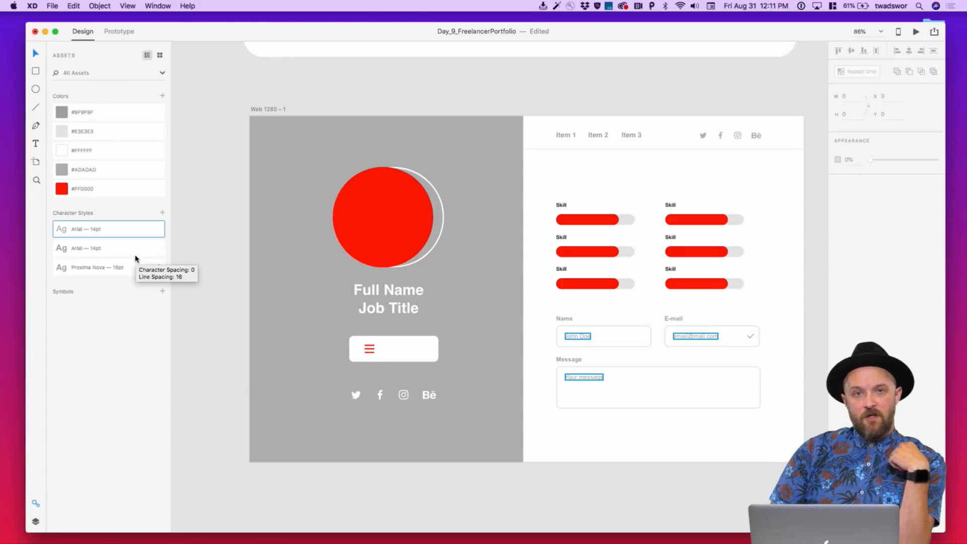
left_click(220, 233)
Bring the suggested color schemes and the artboards into view together and highlight where the #9F9F9F and #ADADAD colors are used
scroll(219, 233, "left", 10)
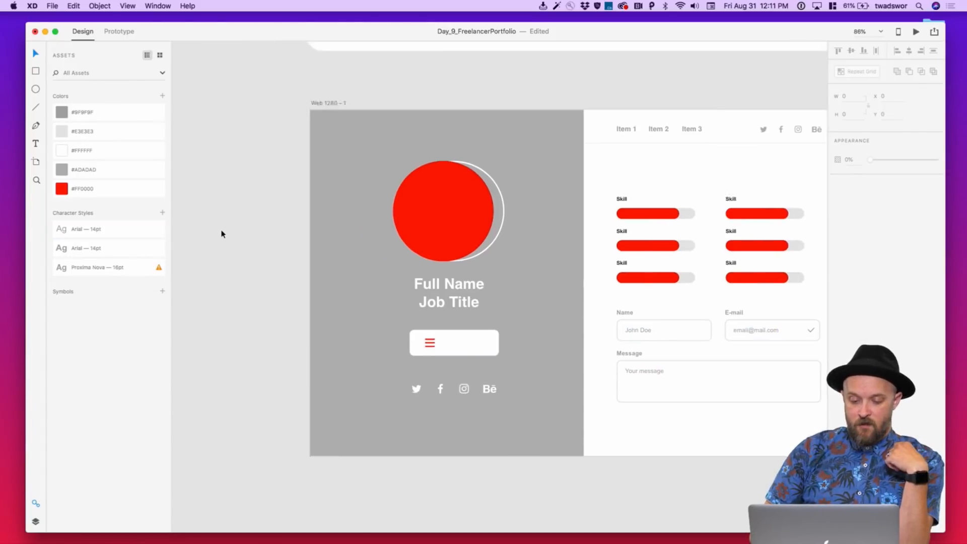
scroll(222, 233, "down", 5)
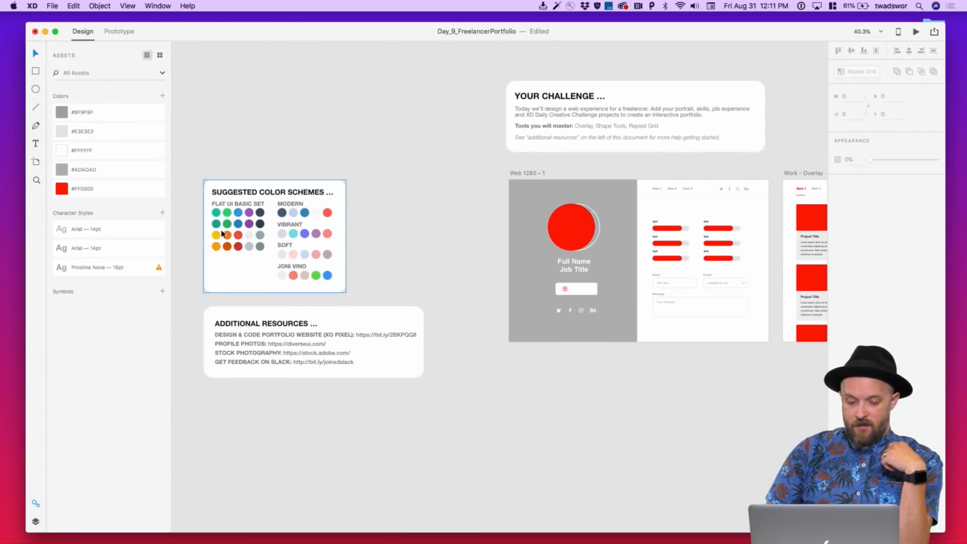
right_click(102, 187)
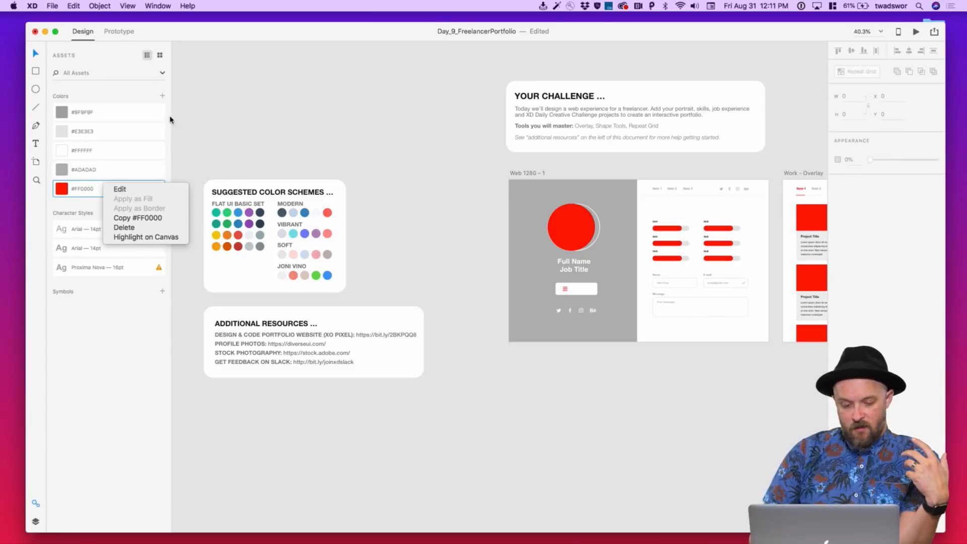
left_click(190, 121)
left_click(121, 117)
right_click(121, 117)
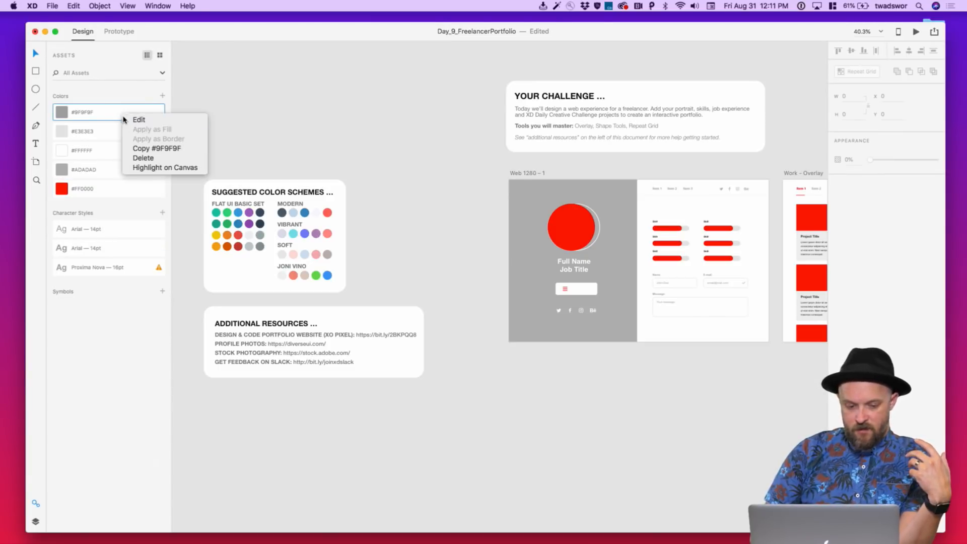
left_click(144, 167)
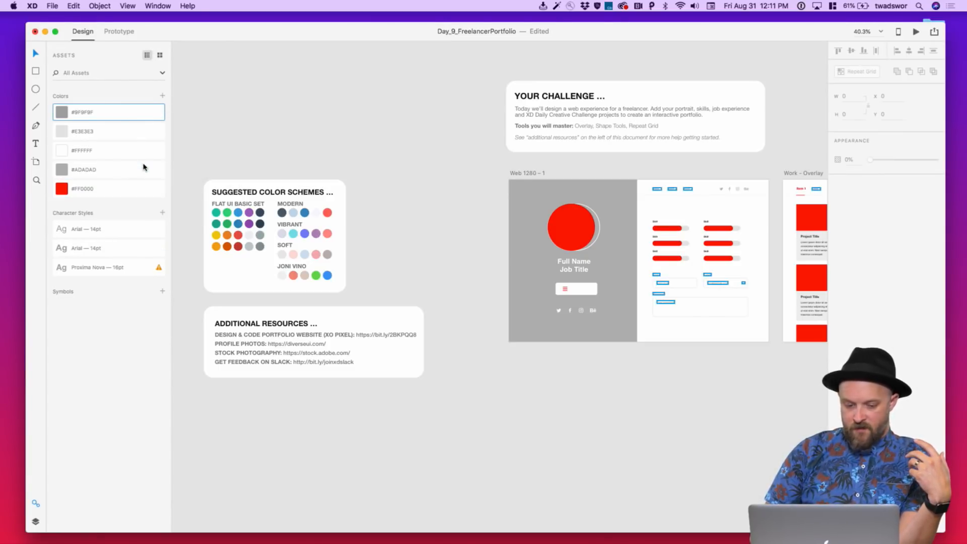
right_click(122, 174)
left_click(147, 227)
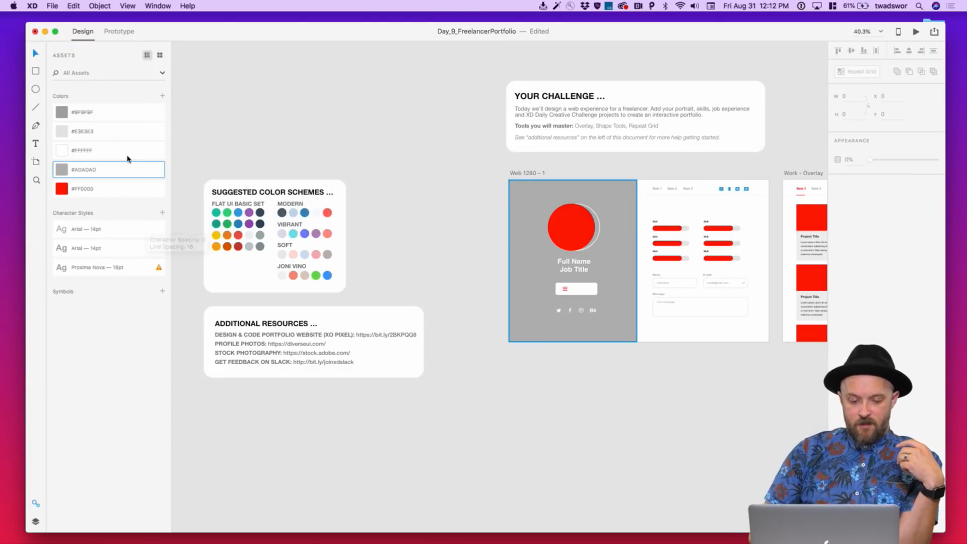
Edit the #ADADAD color asset to the dark slate #485867 sampled from the Modern scheme's first swatch
right_click(127, 176)
left_click(129, 178)
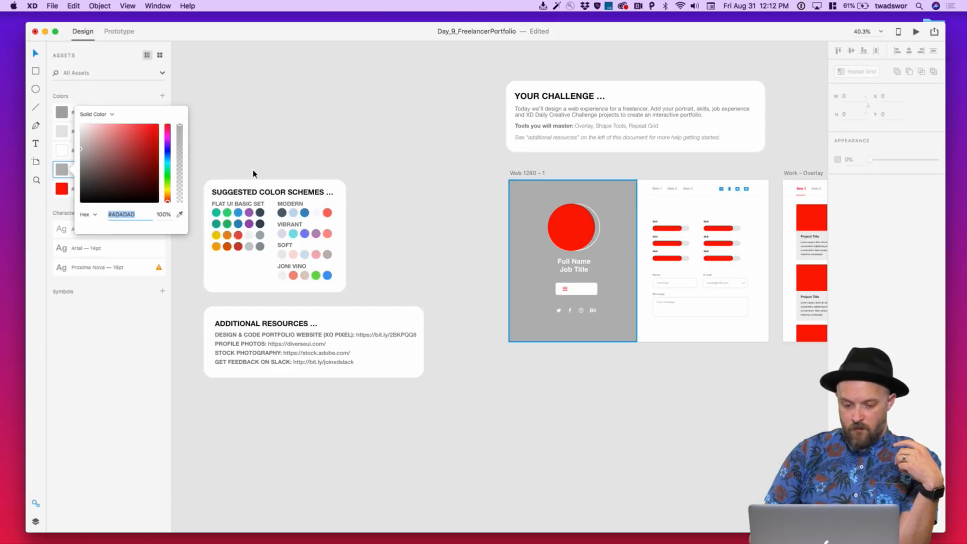
left_click(180, 216)
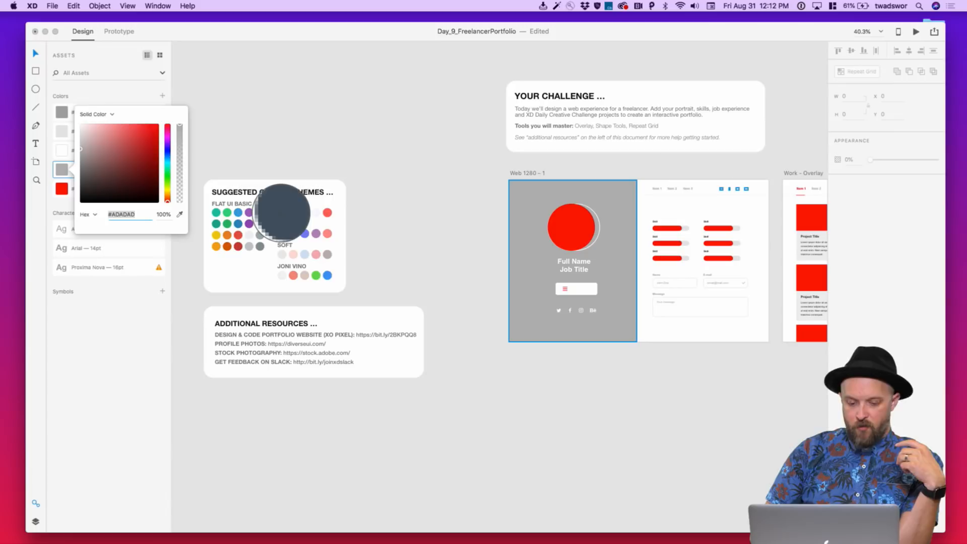
left_click(281, 213)
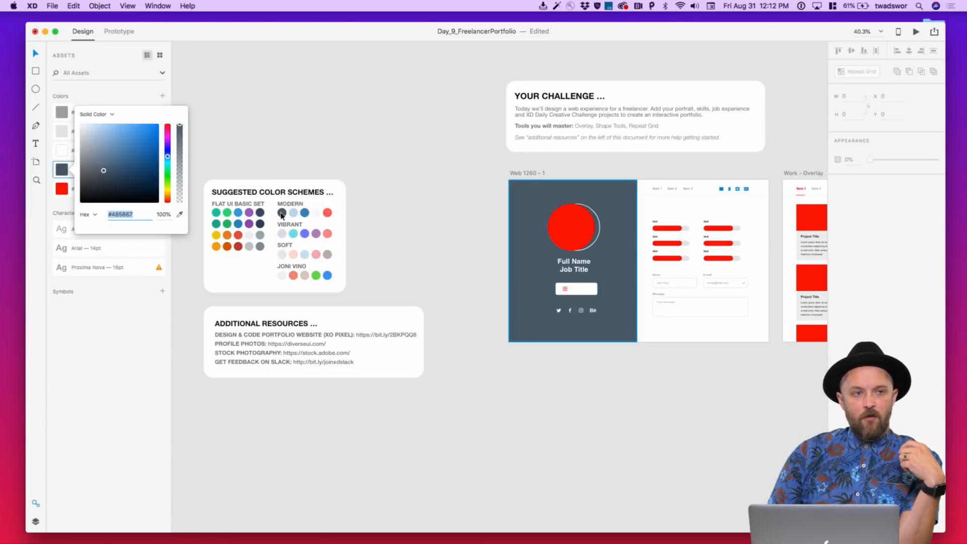
left_click(315, 147)
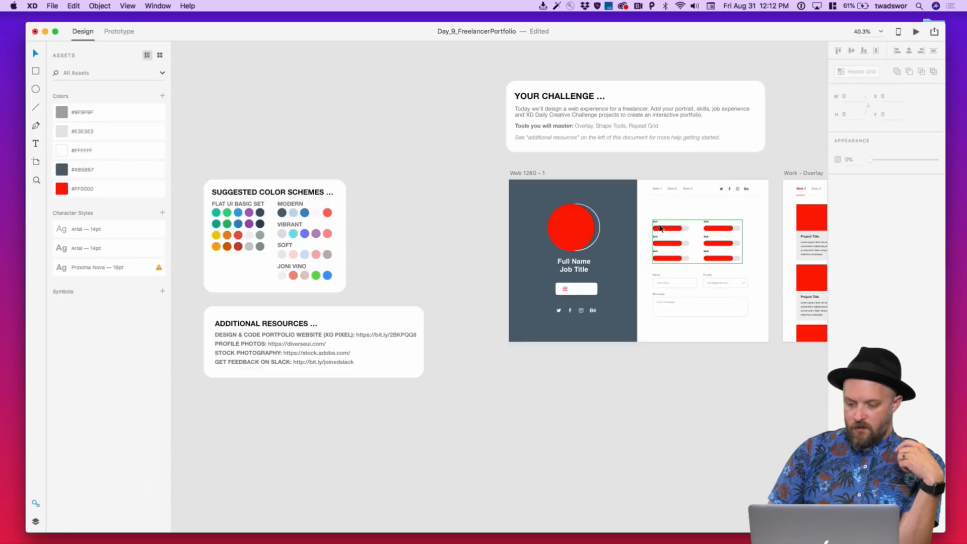
Edit the #FF0000 color asset to the coral #FE5F55 sampled from the Modern scheme's last swatch
right_click(96, 192)
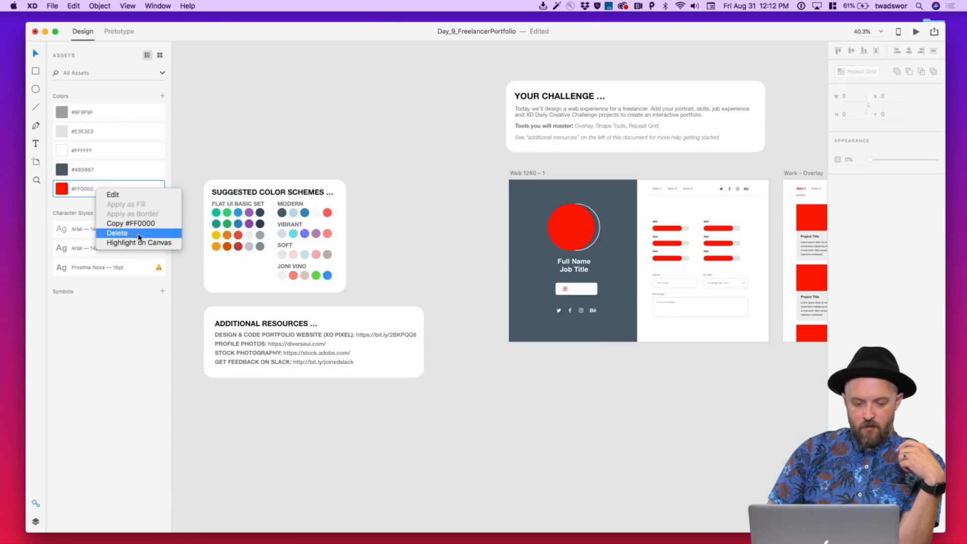
left_click(119, 195)
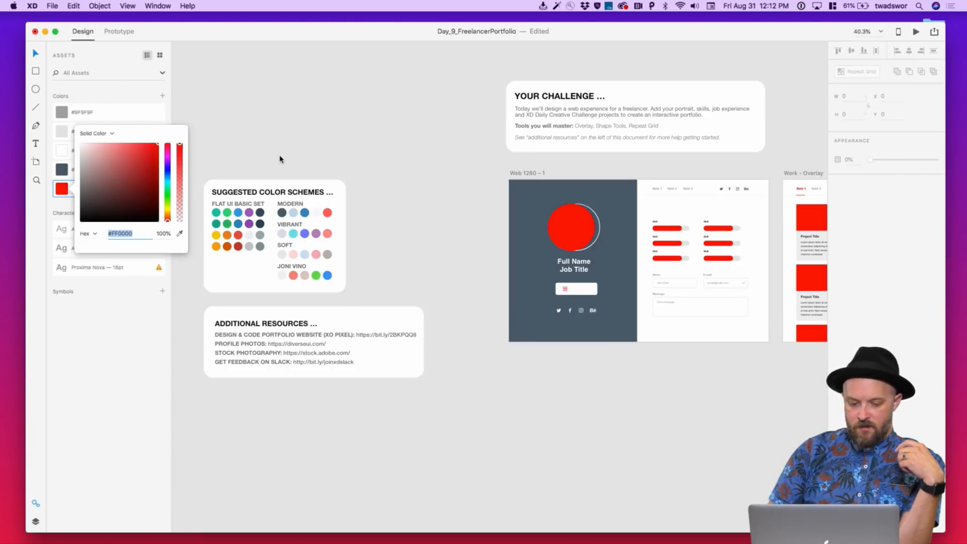
left_click(179, 233)
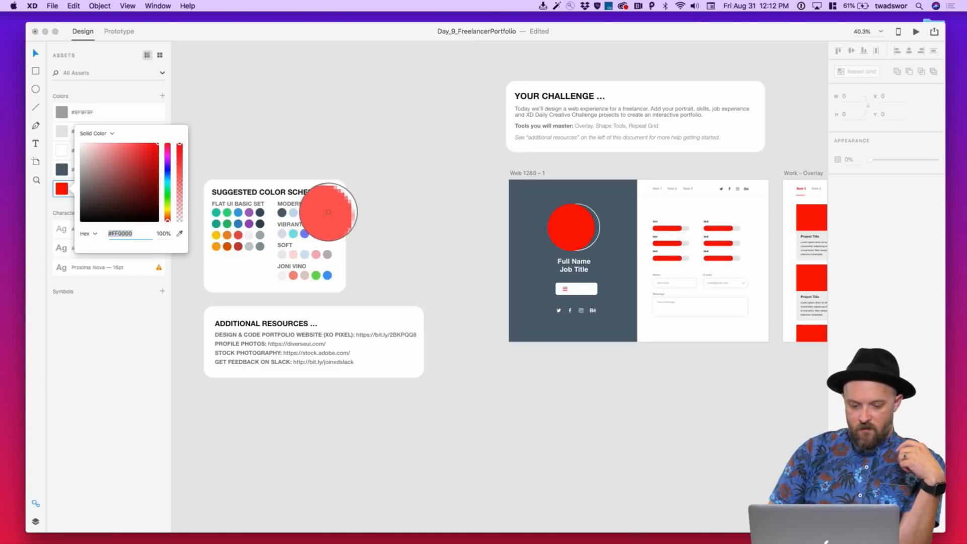
left_click(328, 212)
left_click(419, 217)
Change the font of the first Arial 14pt character style, used for the form's placeholder text, to Adobe Clean
scroll(582, 235, "up", 8)
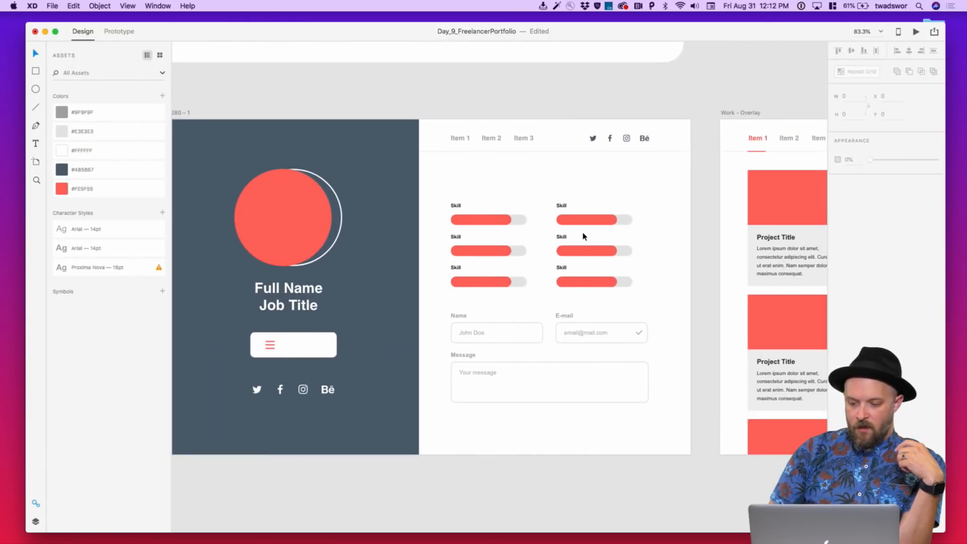
scroll(762, 145, "right", 5)
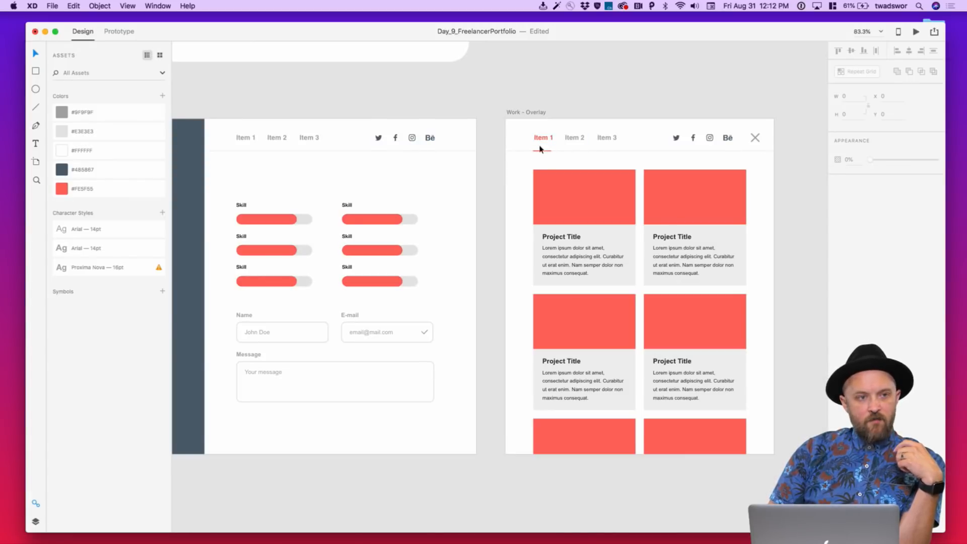
scroll(465, 219, "left", 4)
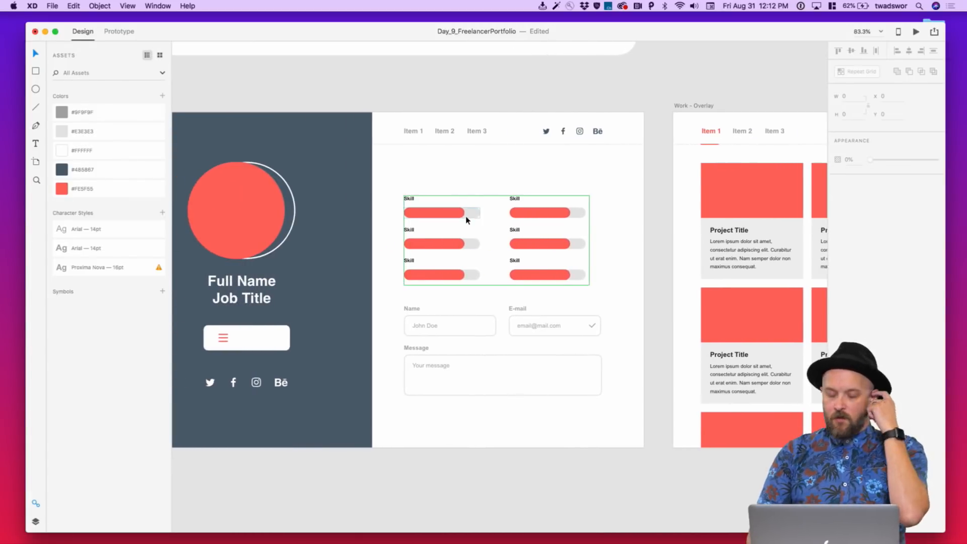
scroll(466, 219, "left", 1)
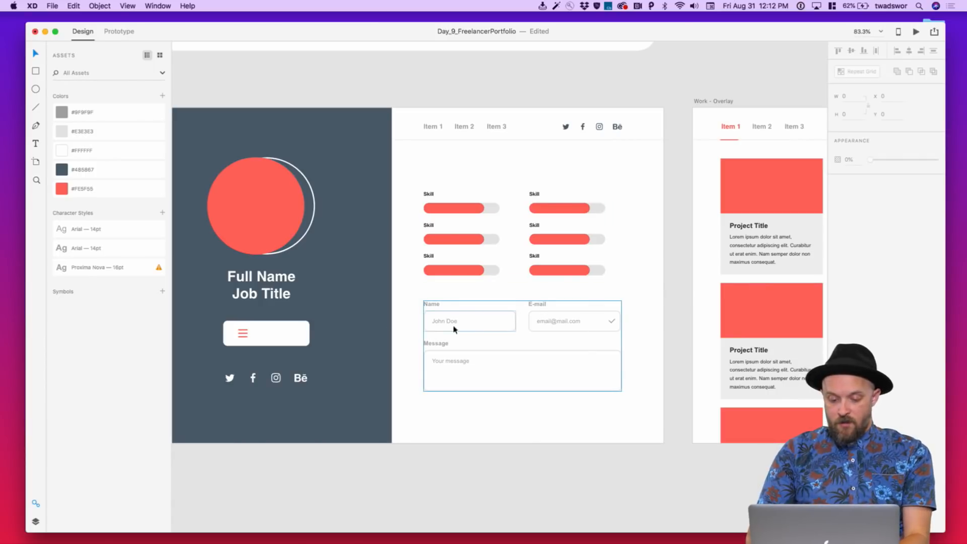
right_click(100, 230)
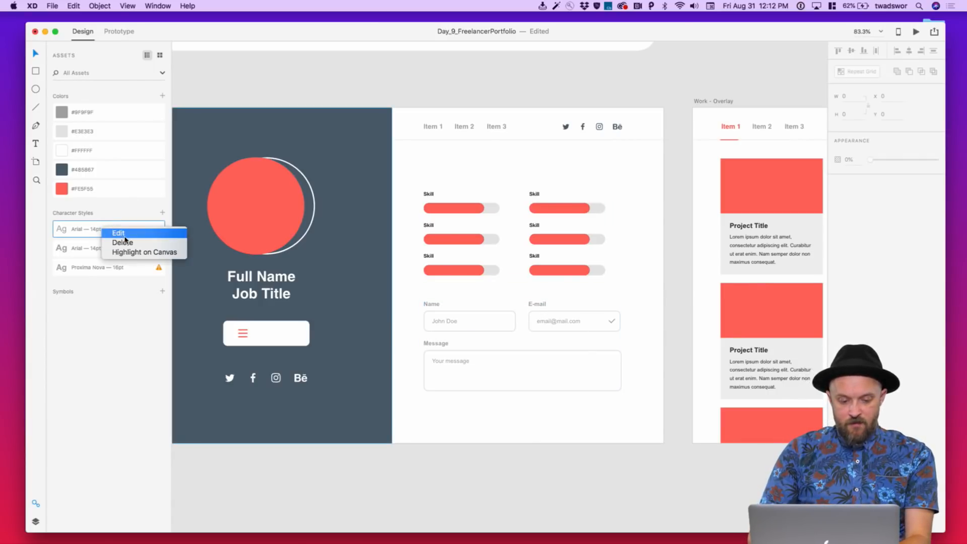
left_click(125, 237)
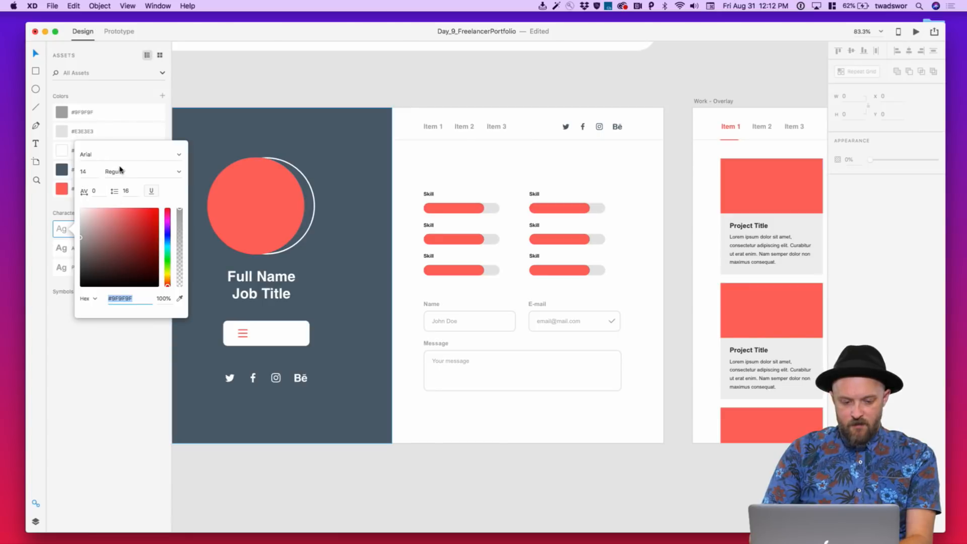
left_click(117, 160)
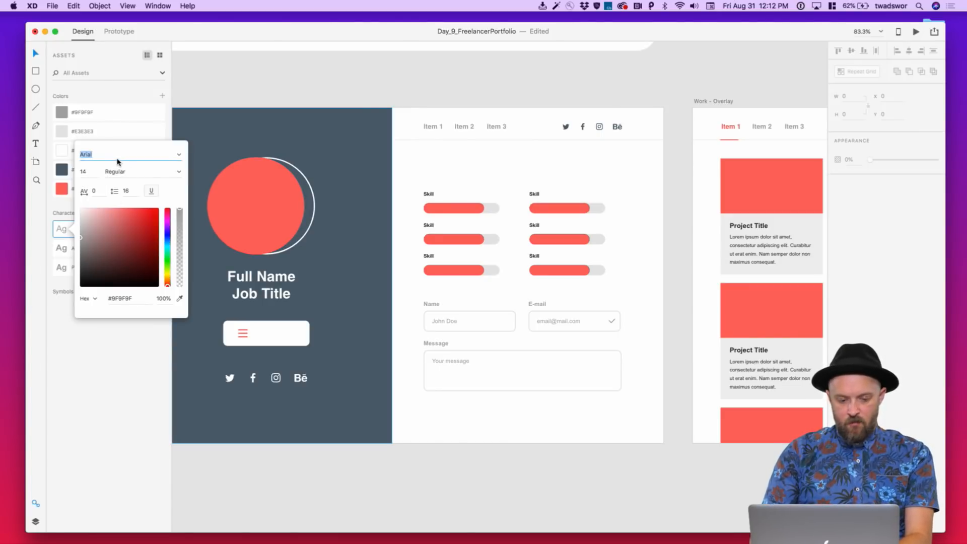
type("Adobe Clean")
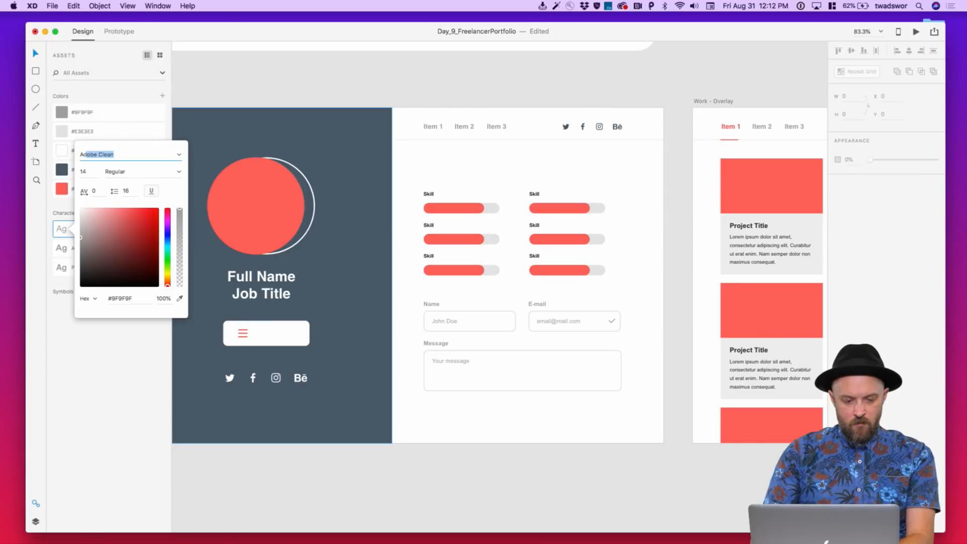
key("Return")
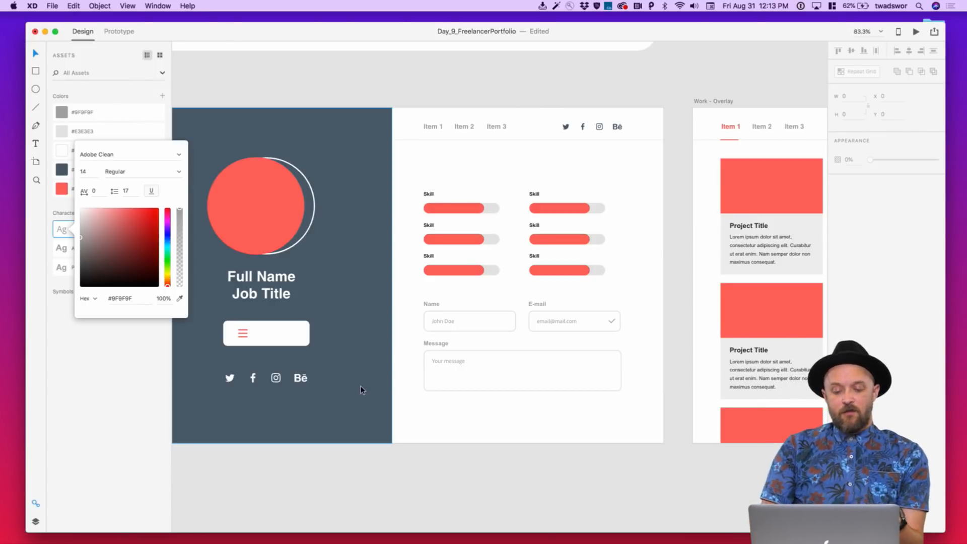
left_click(440, 468)
Give the contact form's Name input box a dashed border with a dash length of 8
scroll(442, 464, "right", 2)
scroll(500, 268, "up", 5)
left_click(468, 342)
scroll(613, 386, "down", 3)
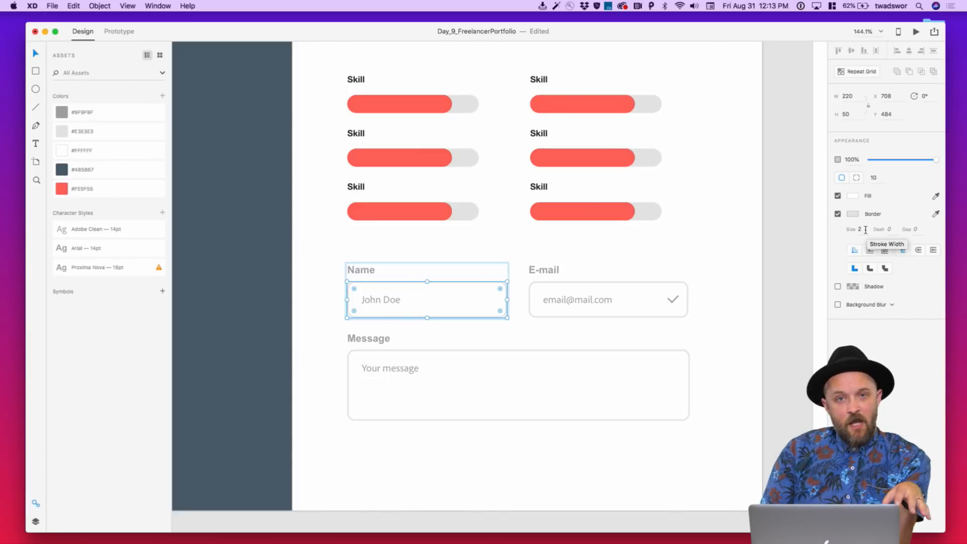
left_click(889, 229)
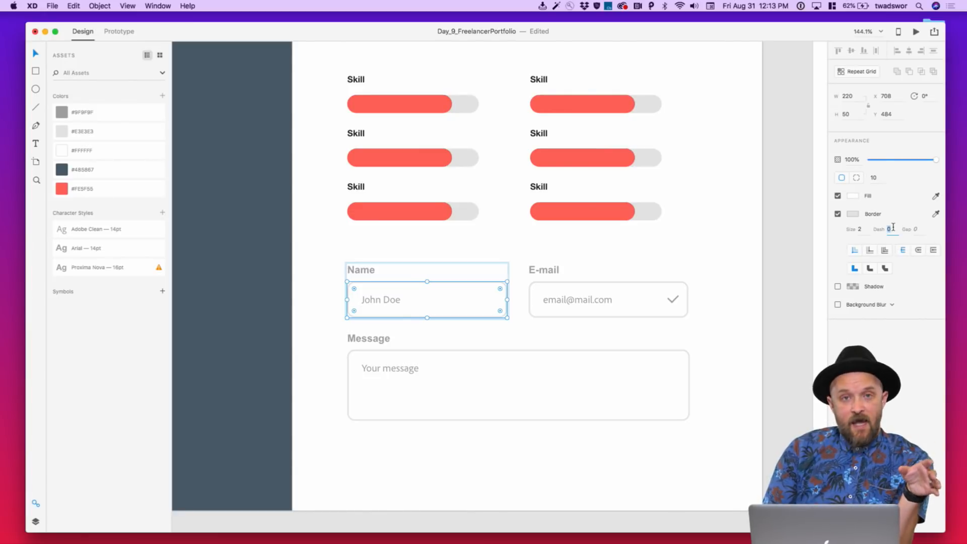
type("1")
key("Up")
key("Up")
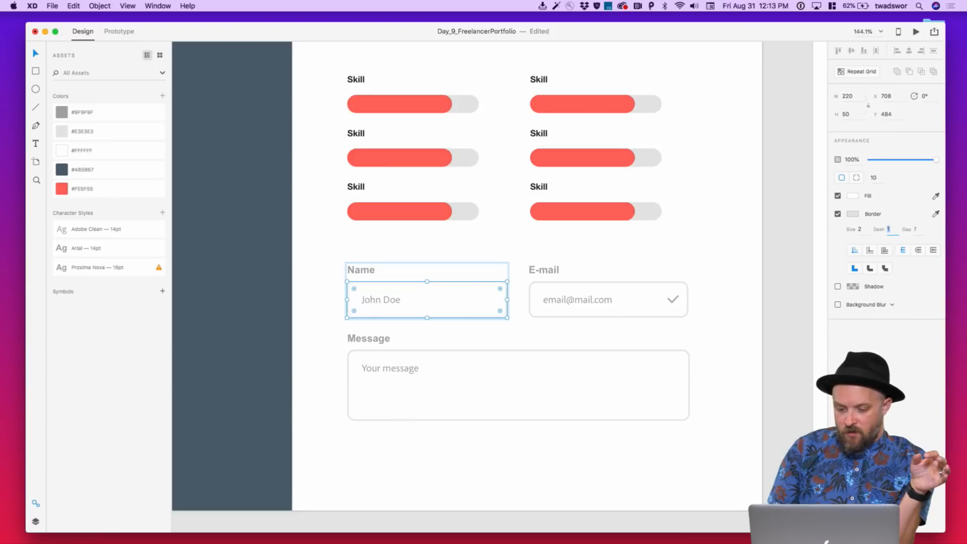
key("Up")
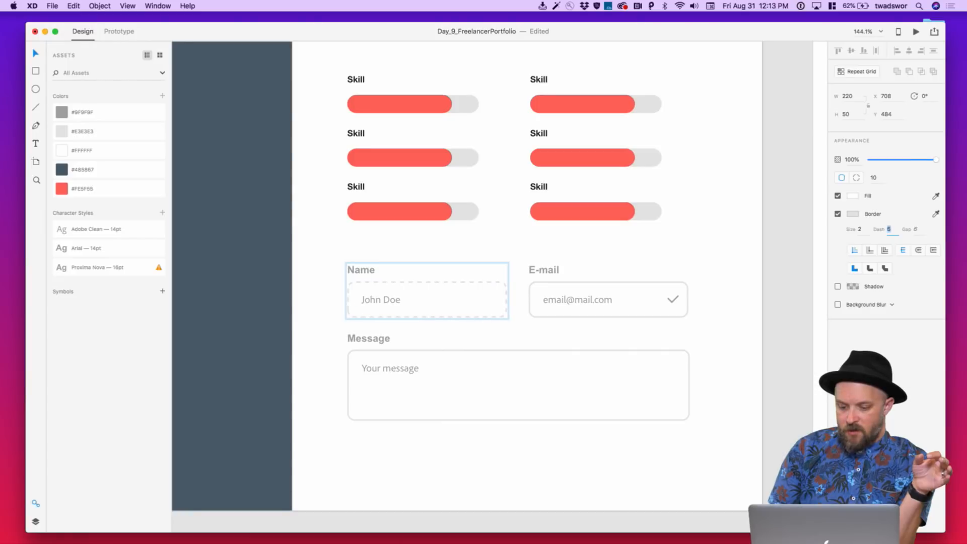
key("Up")
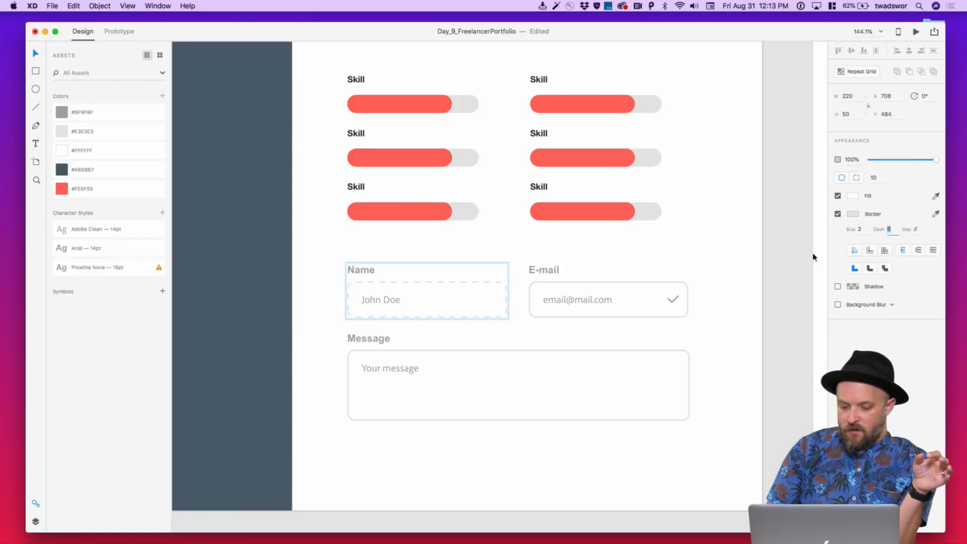
Reduce the gap between the dashes of the Name input box's border to 4 and deselect the box
left_click(915, 229)
key("Down")
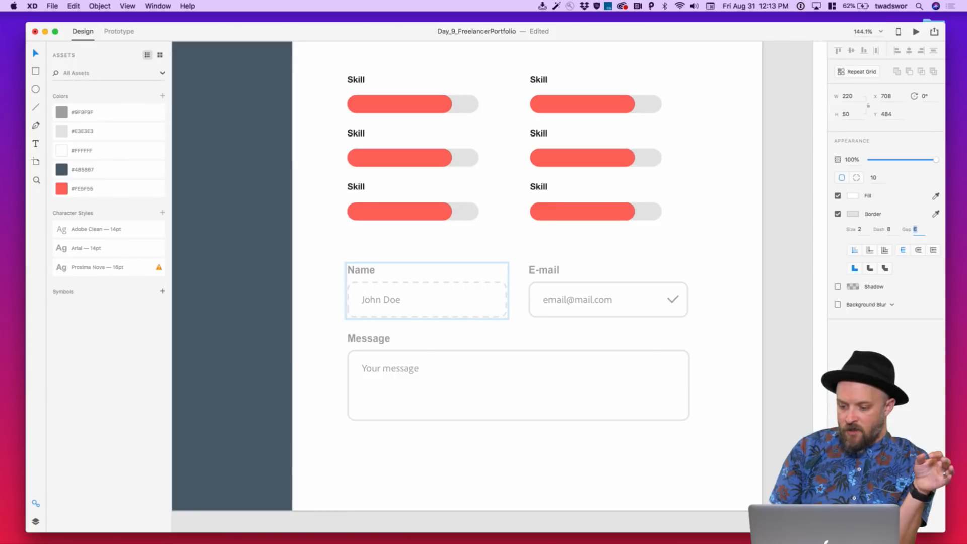
key("Down")
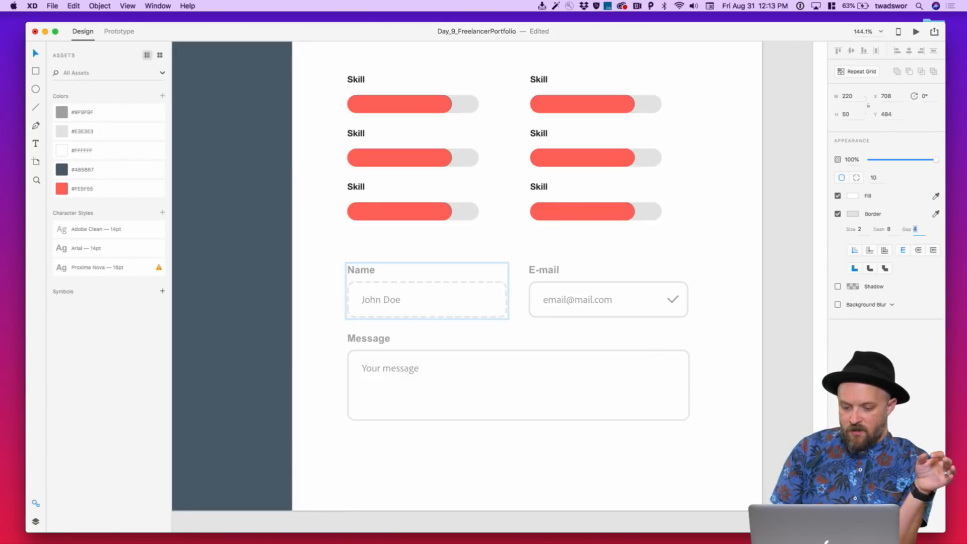
left_click(805, 248)
Undo the dash and gap changes on the Name input box's border and deselect it
scroll(593, 316, "left", 2)
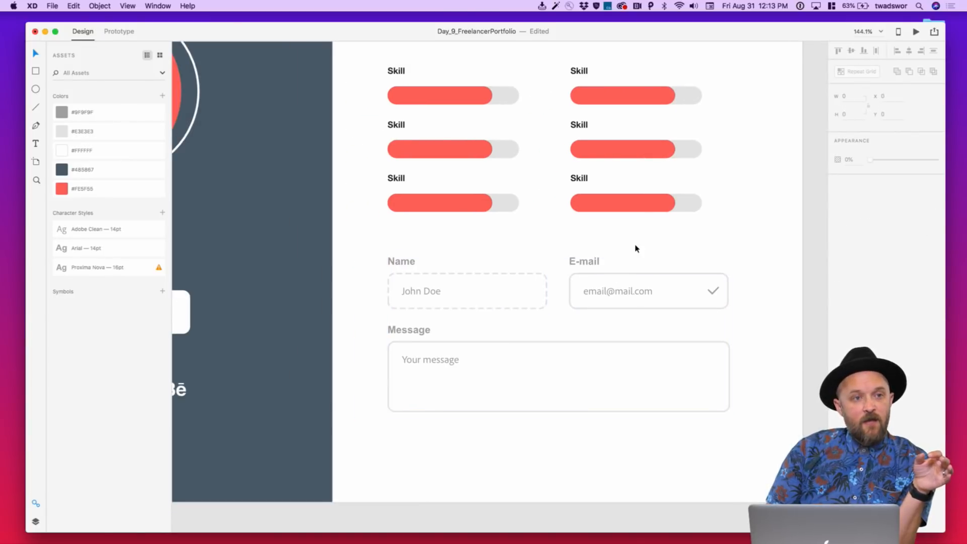
scroll(570, 304, "up", 3)
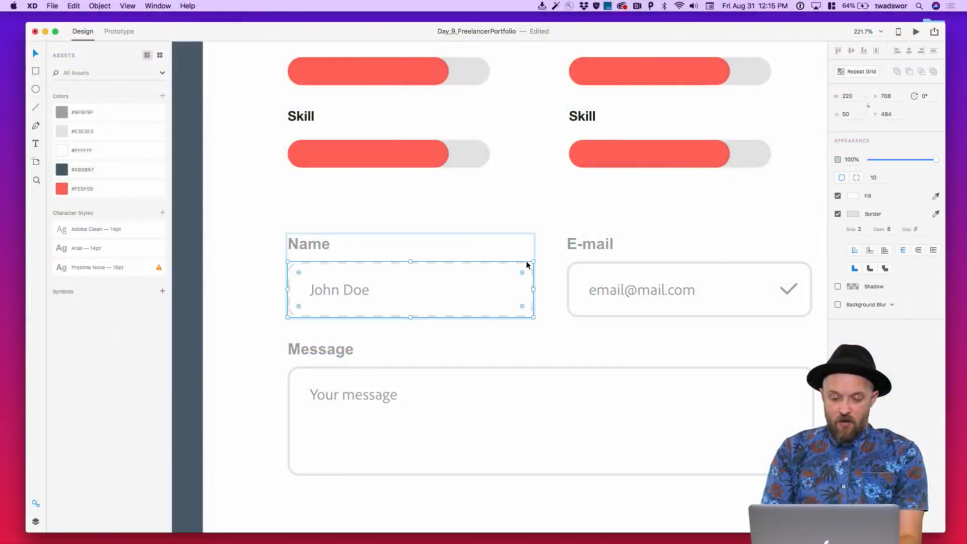
scroll(525, 264, "down", 3)
scroll(526, 264, "up", 2)
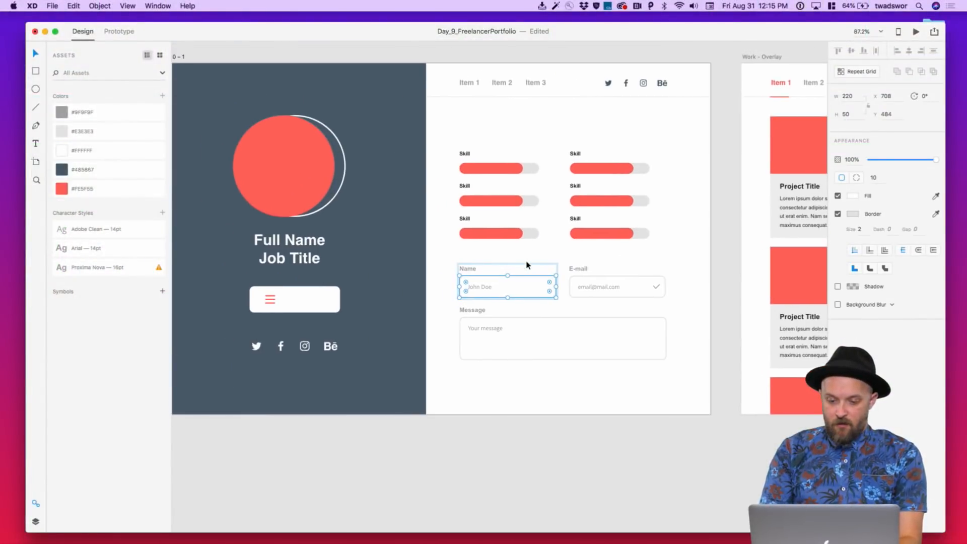
left_click(544, 425)
Edit the #9F9F9F color asset to the blue #3581B8 sampled from the Modern scheme's third swatch
scroll(542, 426, "left", 15)
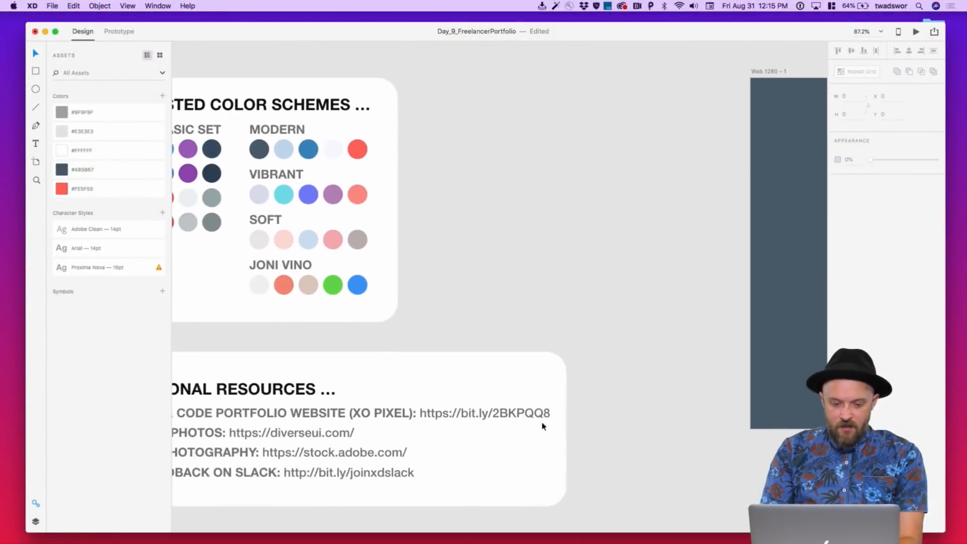
scroll(373, 262, "right", 10)
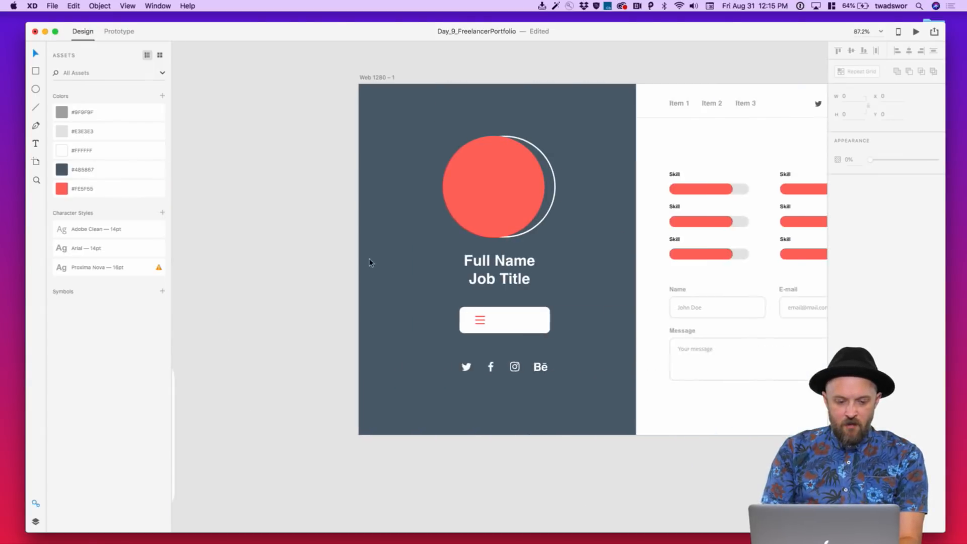
scroll(372, 262, "left", 12)
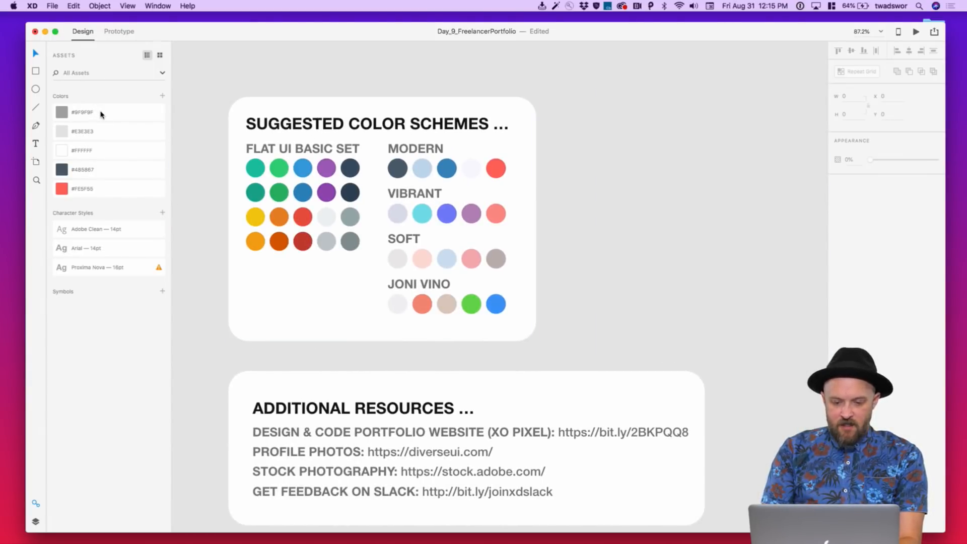
right_click(101, 113)
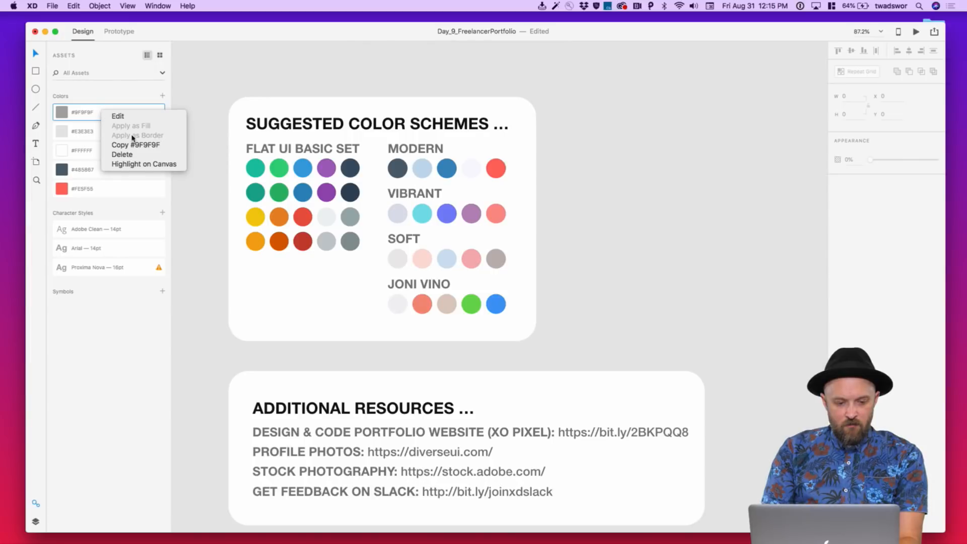
left_click(133, 116)
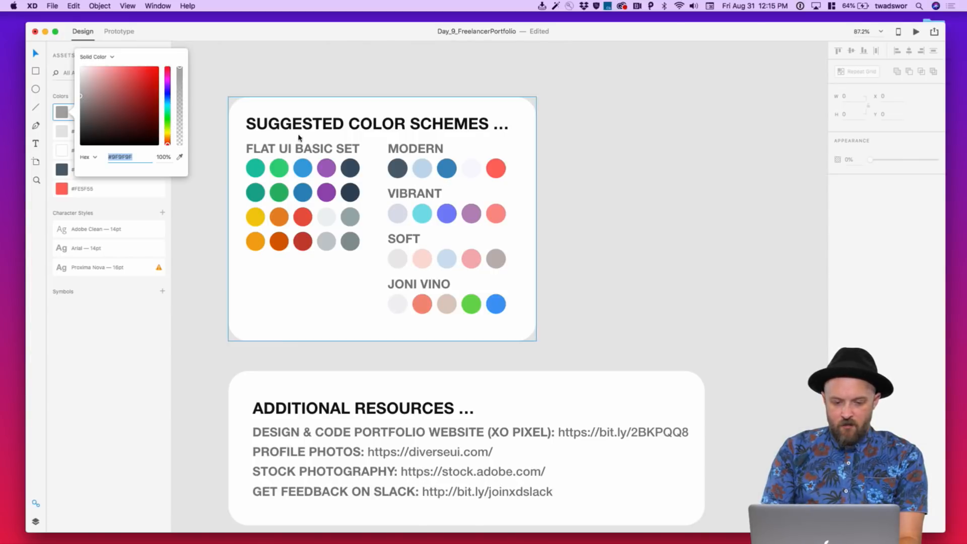
left_click(180, 157)
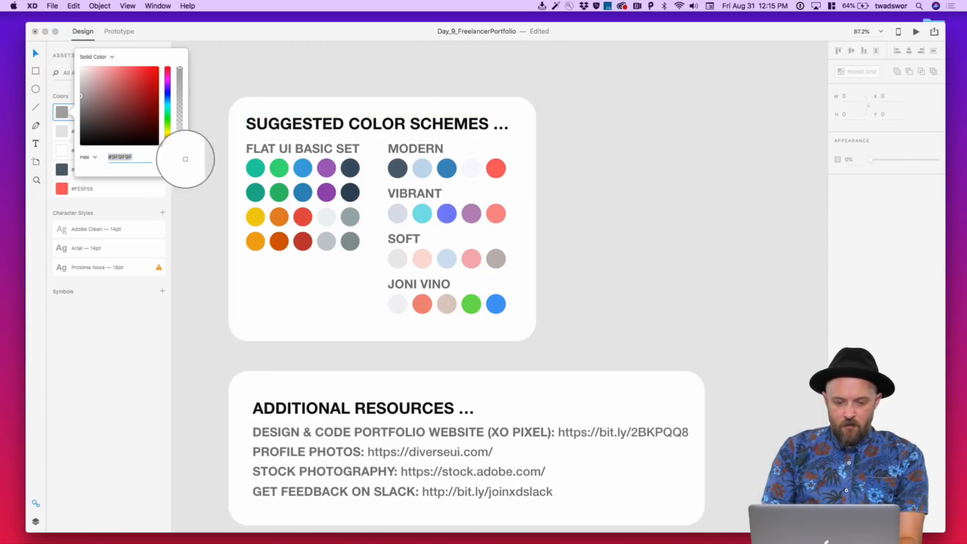
left_click(444, 171)
Edit the #E3E3E3 color asset to the light blue #BDD5EA sampled from the Modern scheme's second swatch
left_click(63, 132)
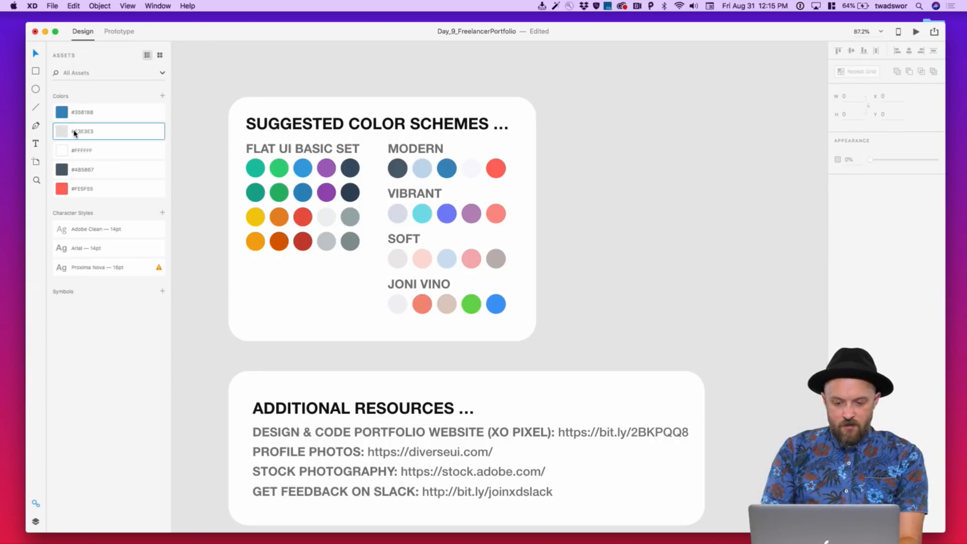
right_click(90, 133)
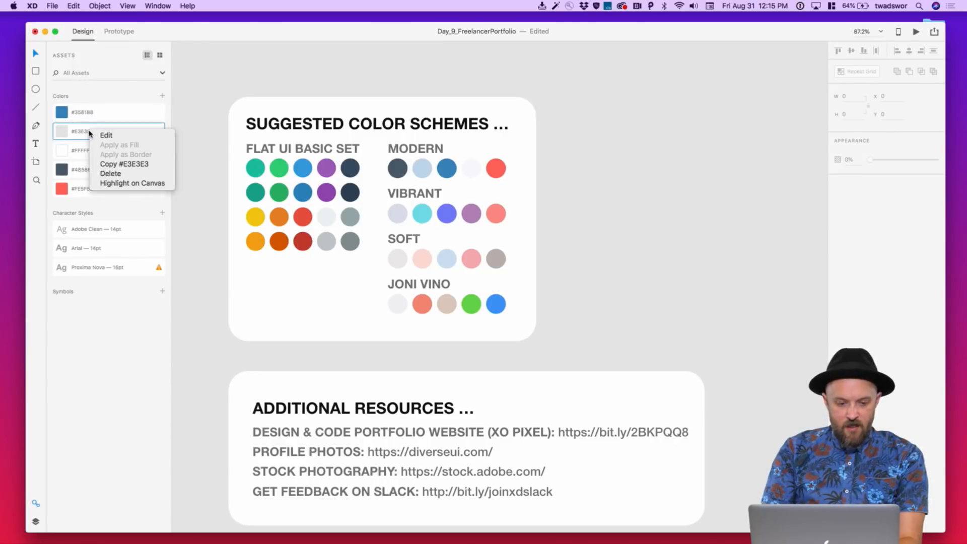
left_click(116, 136)
left_click(179, 176)
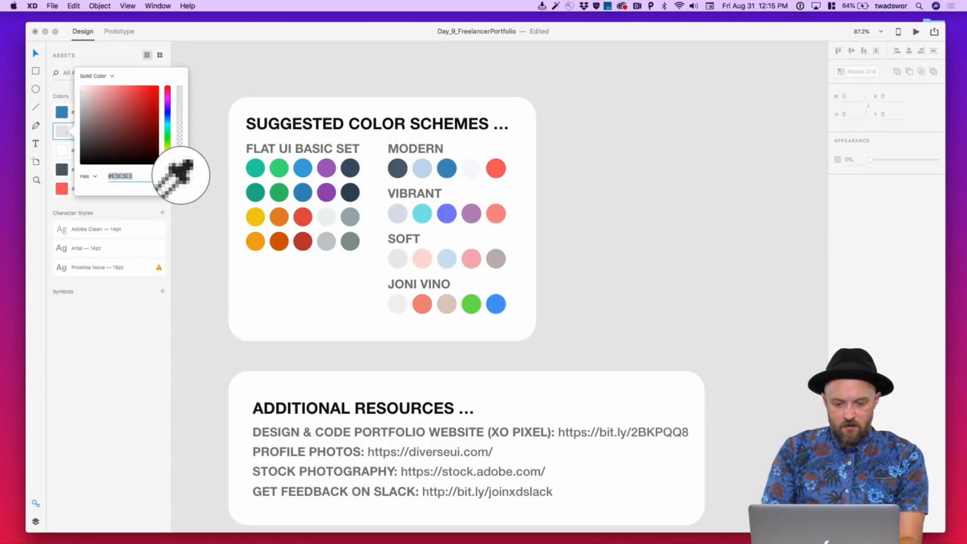
left_click(420, 168)
Edit the #FFFFFF color asset to the off-white #F7F7FF sampled from the Modern scheme's fourth swatch
left_click(71, 153)
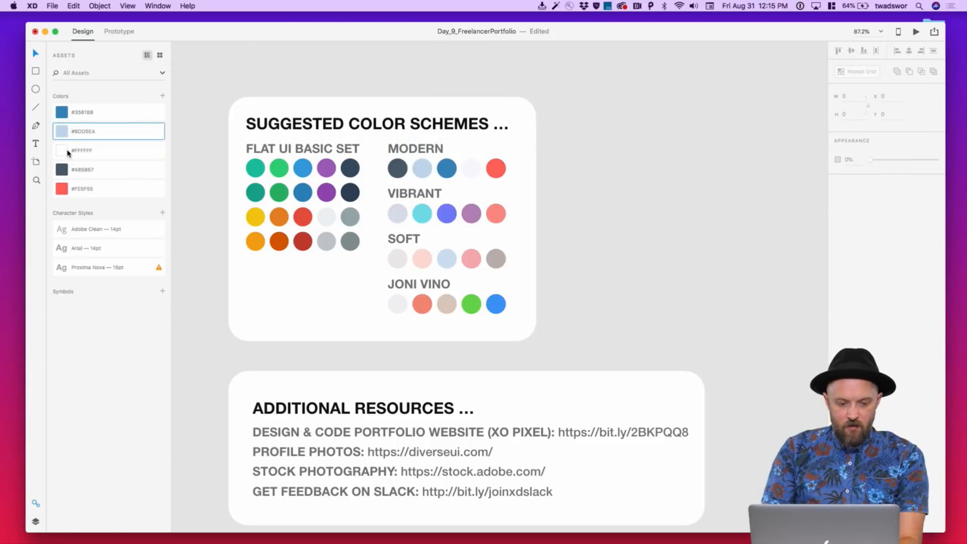
right_click(105, 154)
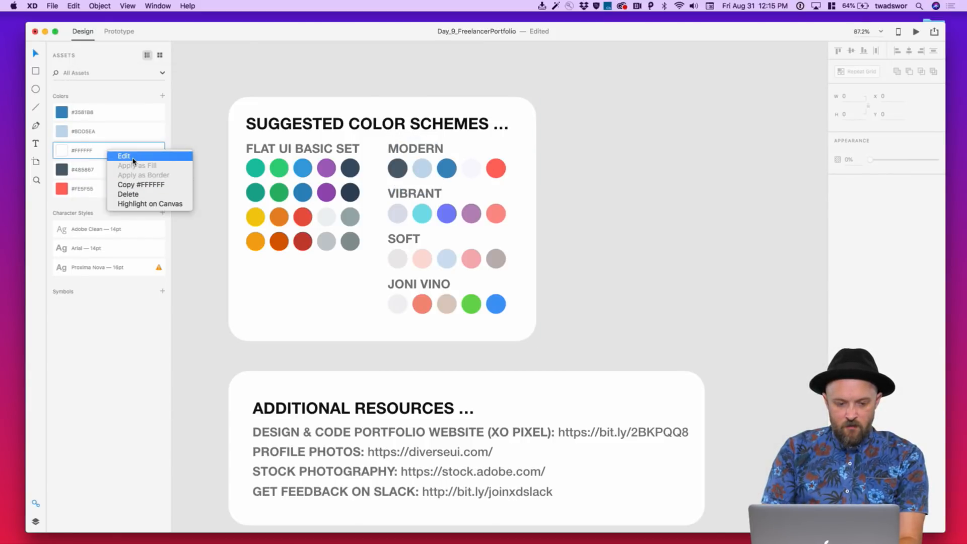
left_click(123, 154)
left_click(180, 195)
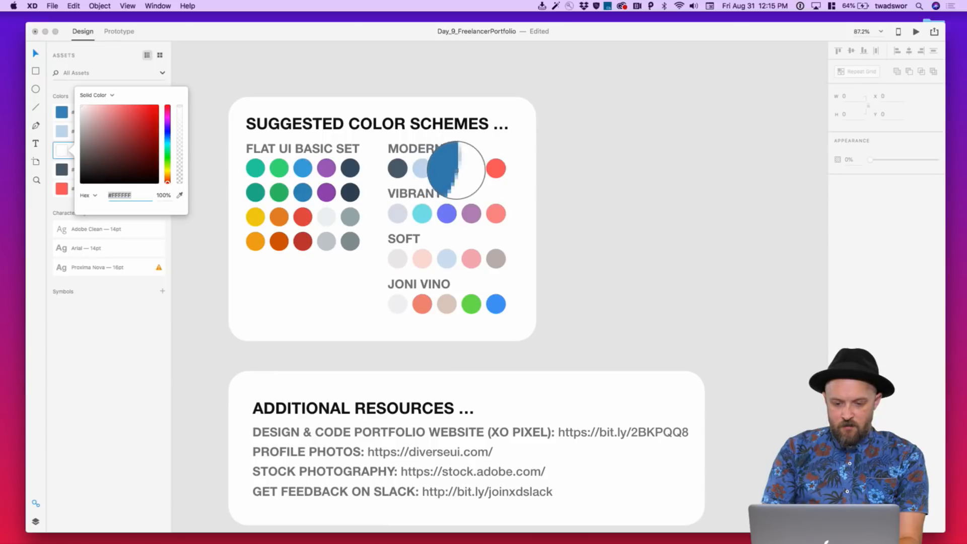
left_click(471, 170)
left_click(620, 211)
scroll(620, 212, "down", 5)
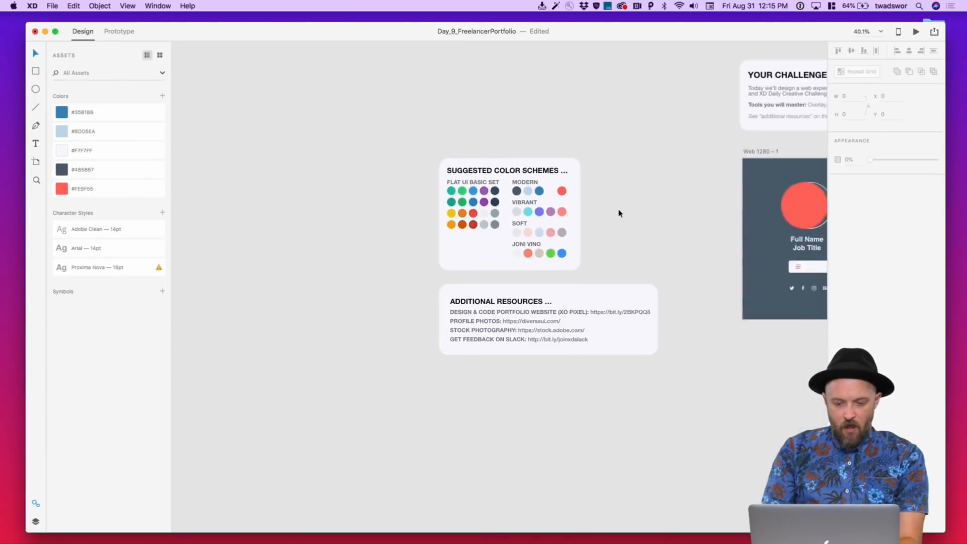
Review the recolored portfolio artboards and save the document
scroll(630, 288, "up", 5)
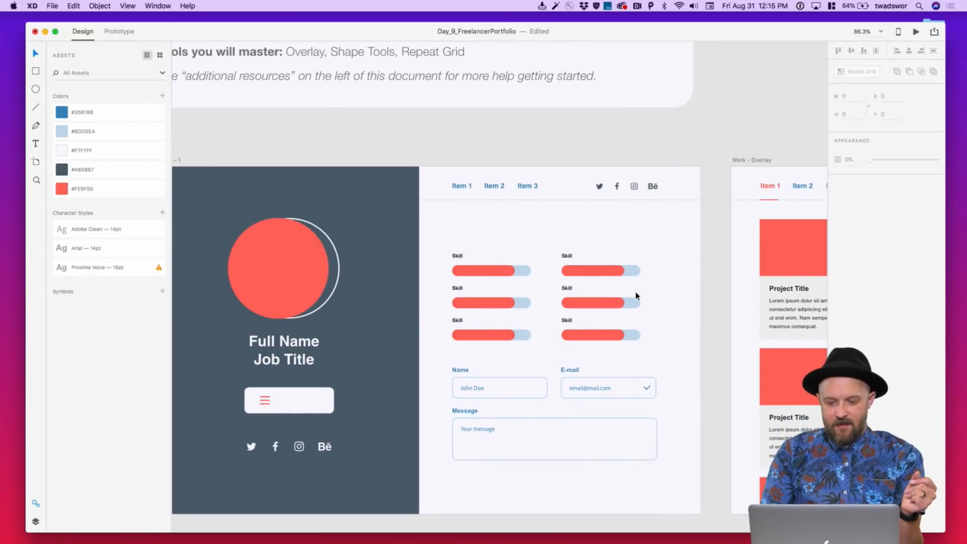
scroll(653, 190, "down", 3)
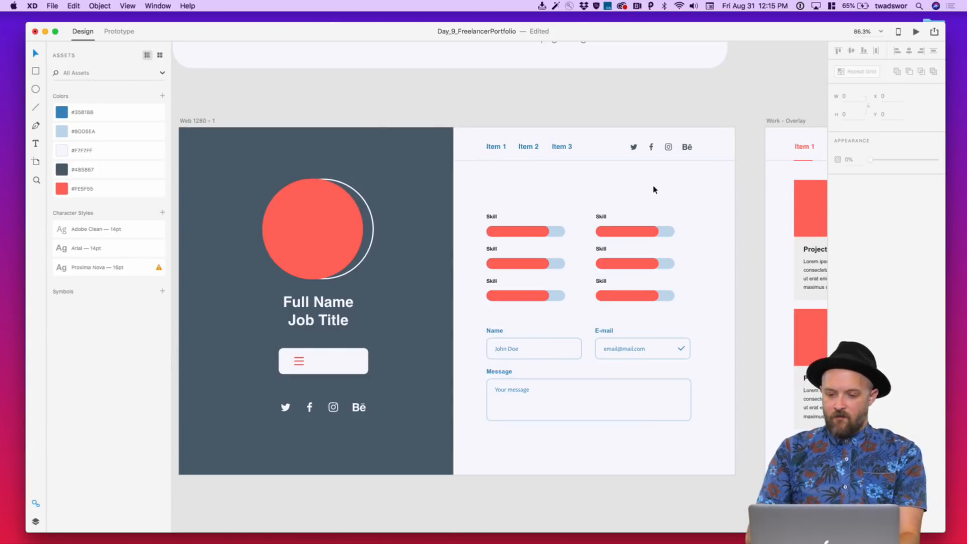
scroll(653, 189, "right", 8)
key("super+s")
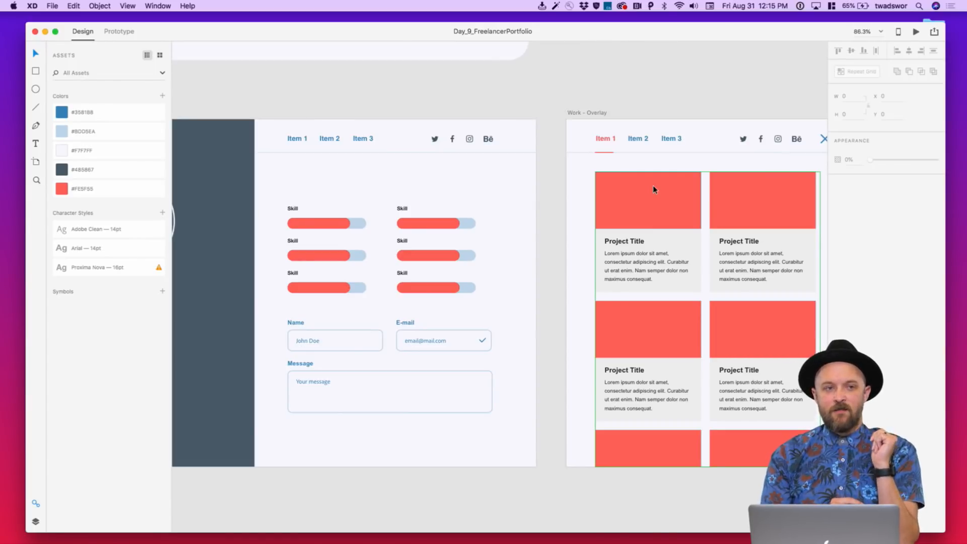
Reduce the project repeat grid on the Work - Overlay artboard to a single card and ungroup the grid
scroll(653, 189, "right", 4)
left_click(653, 188)
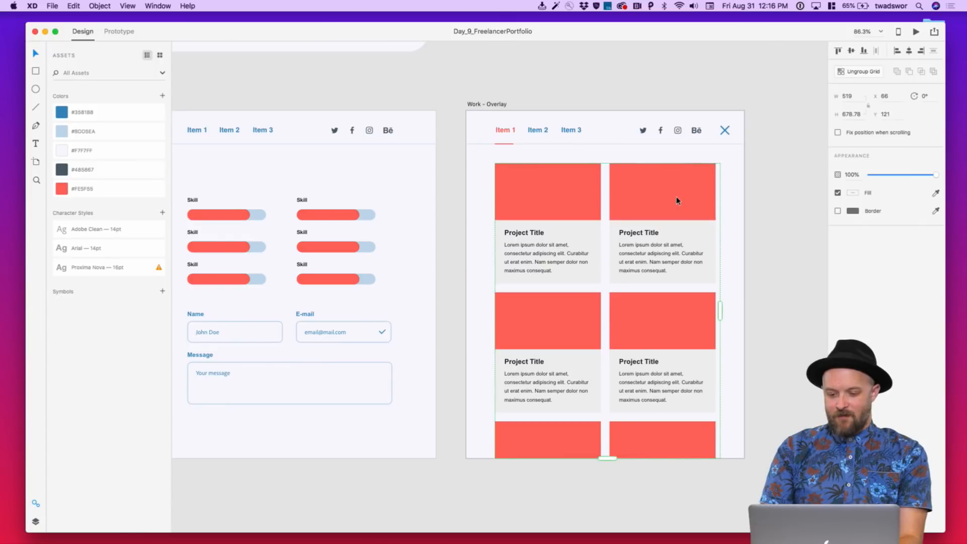
scroll(677, 201, "right", 3)
scroll(676, 201, "down", 1)
left_click_drag(665, 288, 548, 281)
left_click_drag(496, 435, 502, 262)
key("super+shift+g")
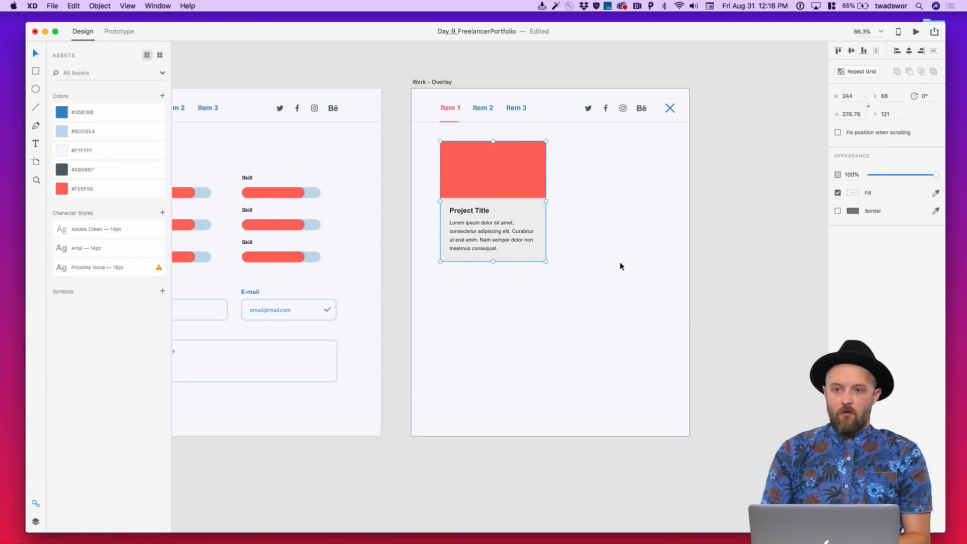
Try building the project layout by manually duplicating the card beside and below the original, and undo the copies
key("alt")
left_click_drag(628, 155, 635, 156)
left_click(543, 163, "shift")
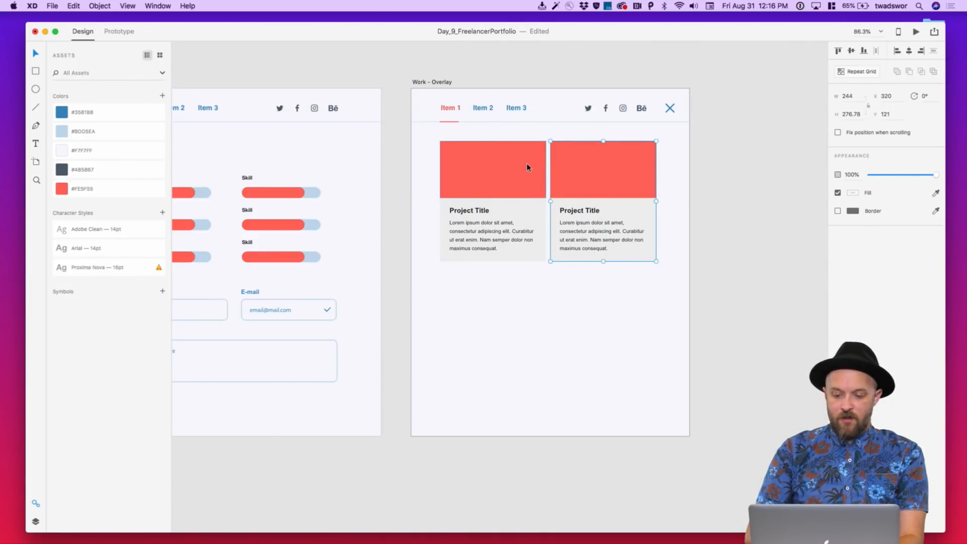
left_click_drag(527, 167, 533, 289)
key("super+z")
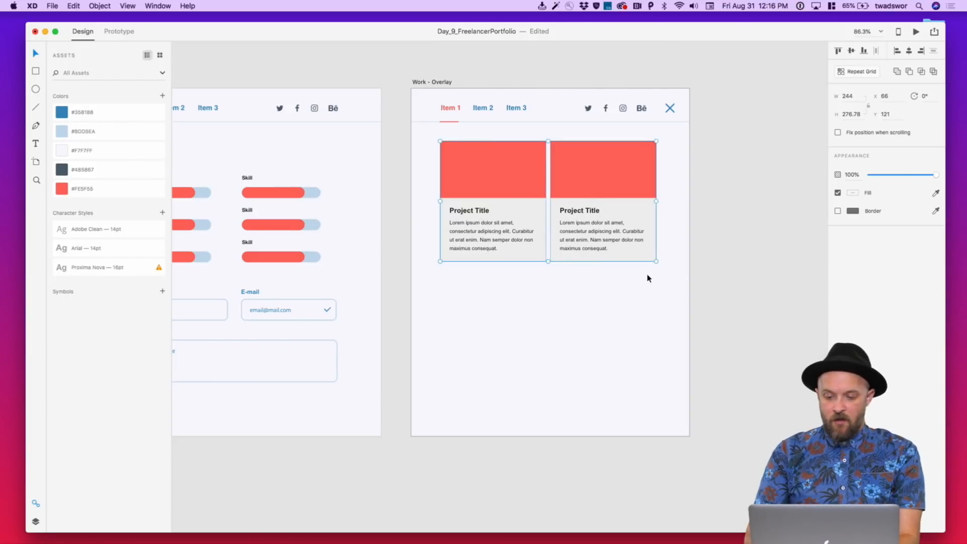
key("super+z")
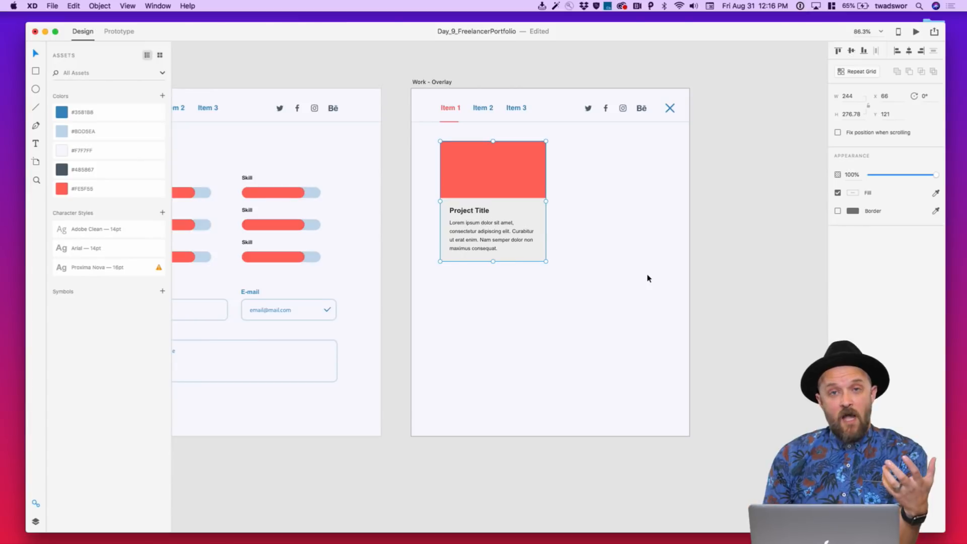
Turn the project card into a repeat grid and extend it to two columns and down to the artboard's lower edge
left_click(851, 73)
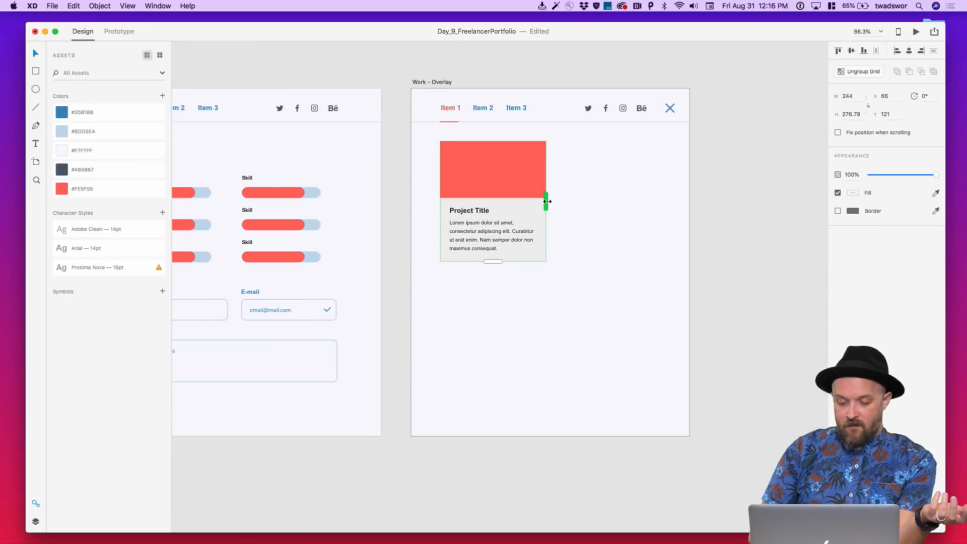
left_click_drag(550, 202, 661, 199)
left_click_drag(550, 261, 560, 439)
Retitle the first card in the repeat grid Project One and the second card Project Two
double_click(481, 213)
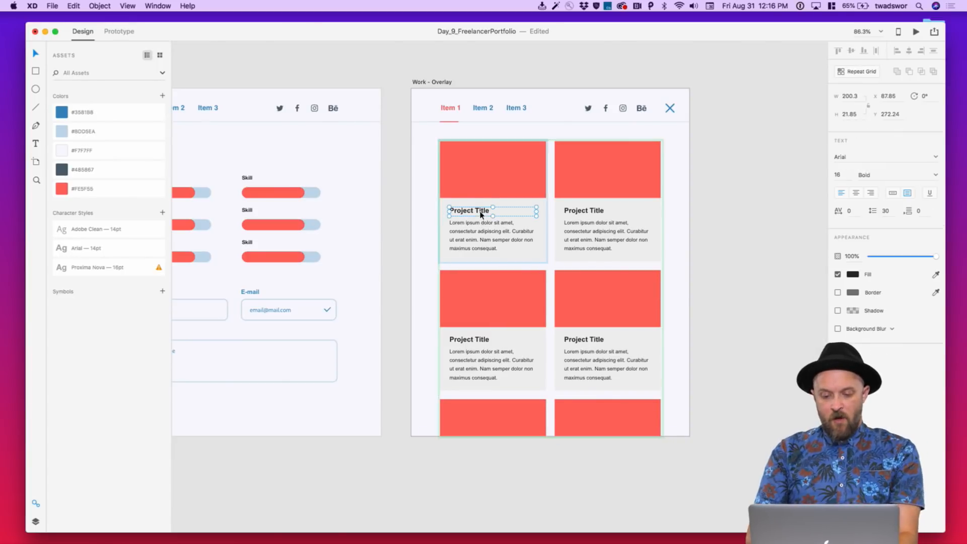
double_click(481, 214)
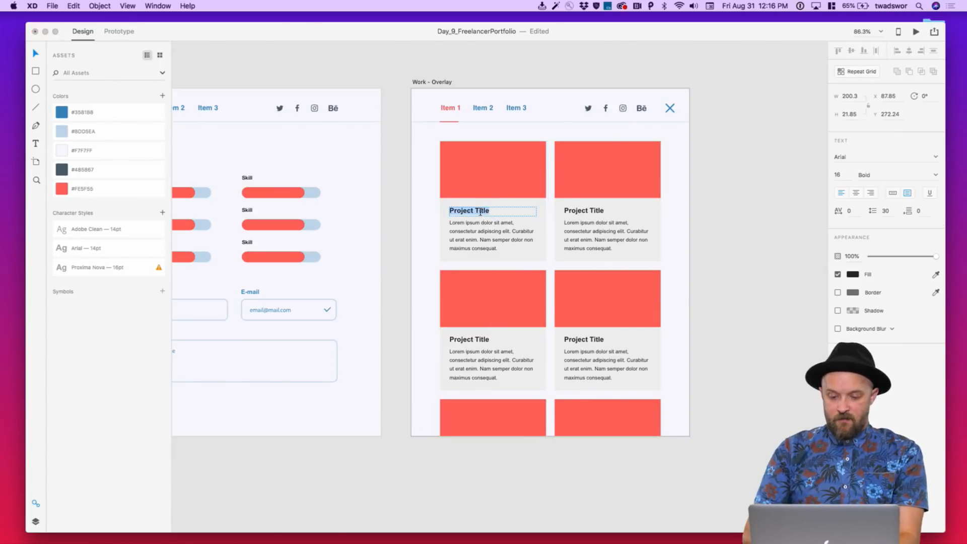
type("Project One")
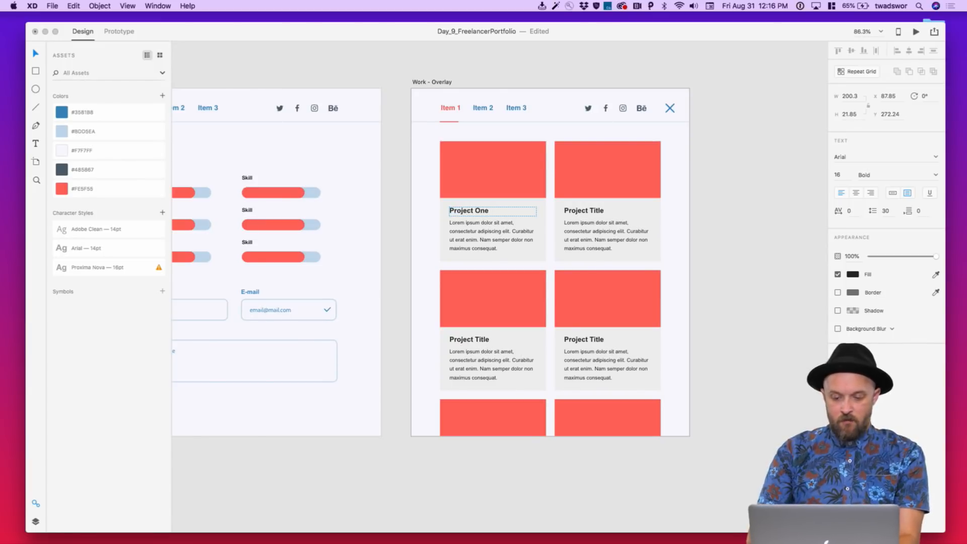
key("Escape")
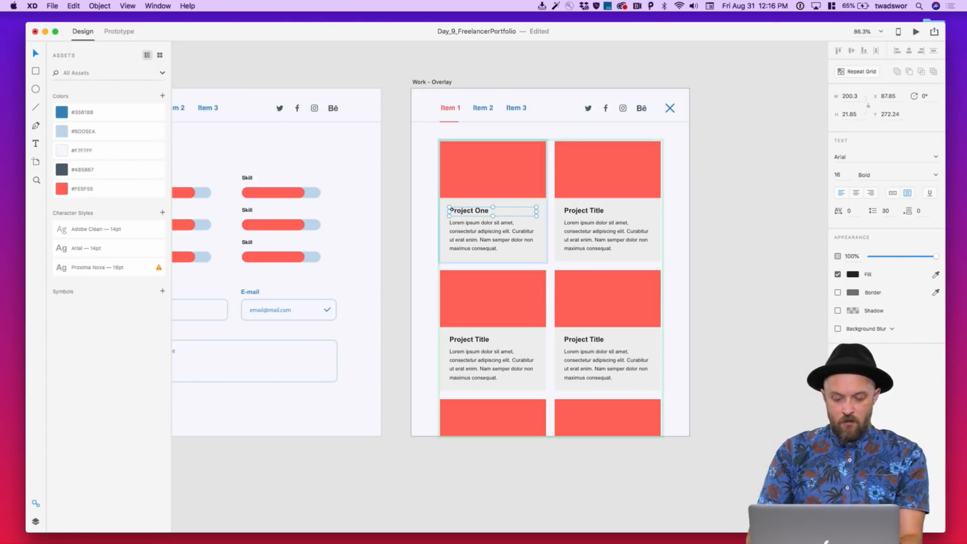
left_click(591, 215)
double_click(592, 215)
type("Project Two")
key("Escape")
left_click(717, 232)
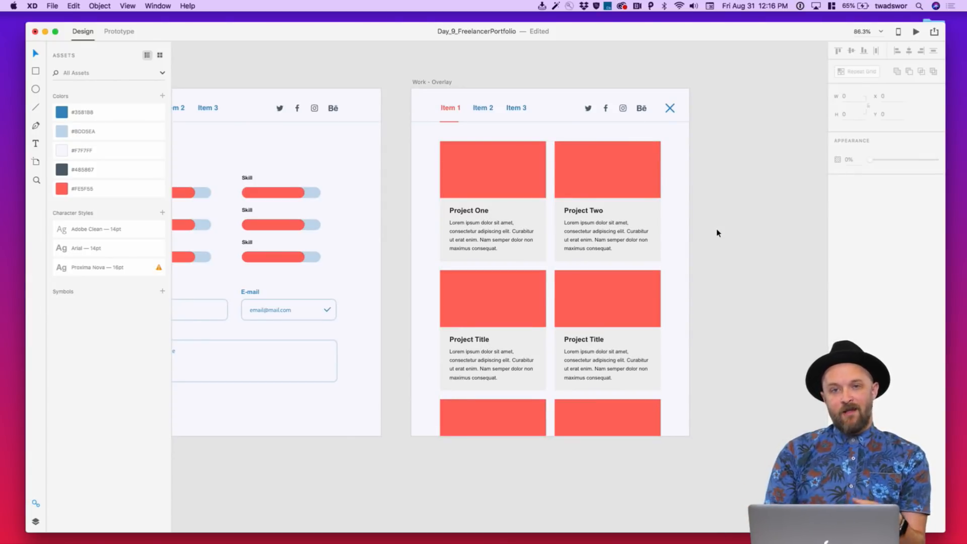
Change the font of the project card titles to Adobe Clean
left_click(478, 210)
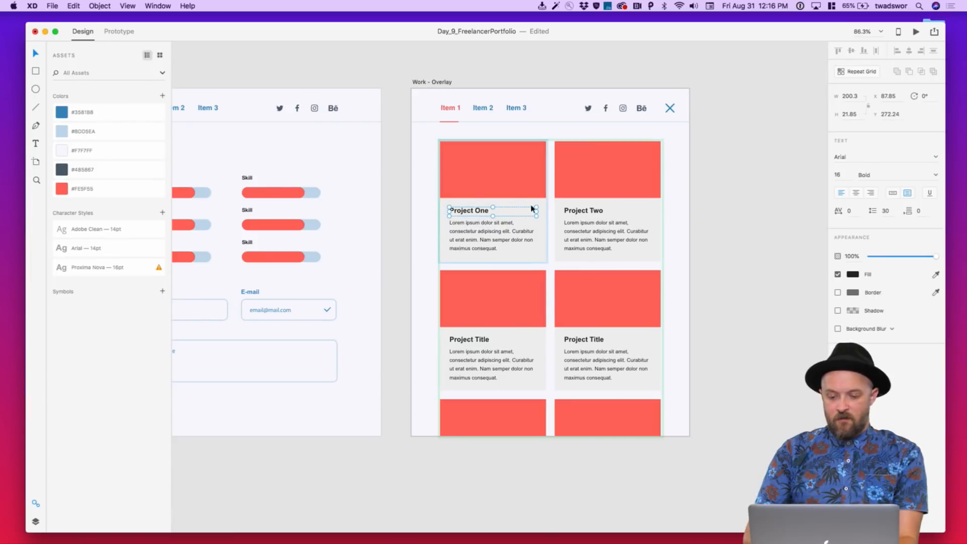
left_click(935, 156)
scroll(876, 241, "down", 3)
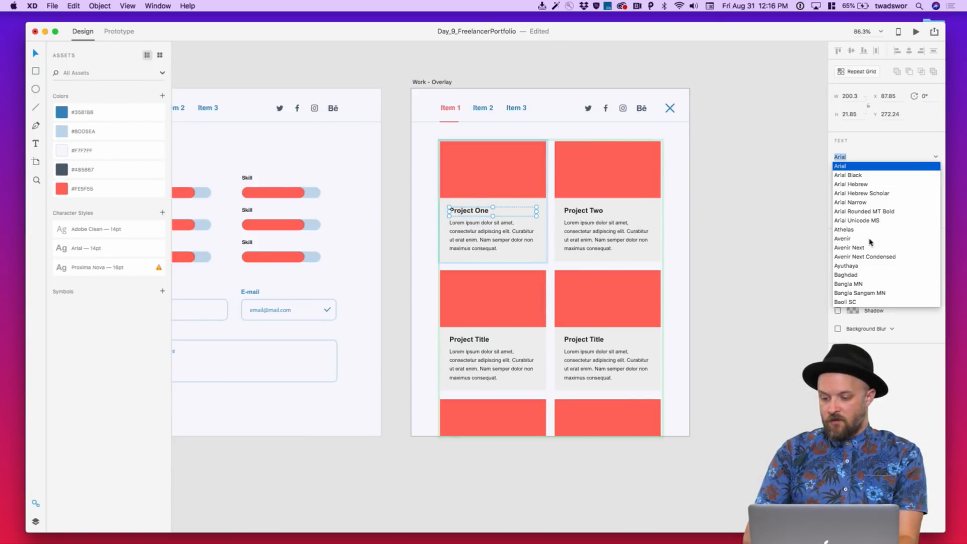
type("Adobe Clean")
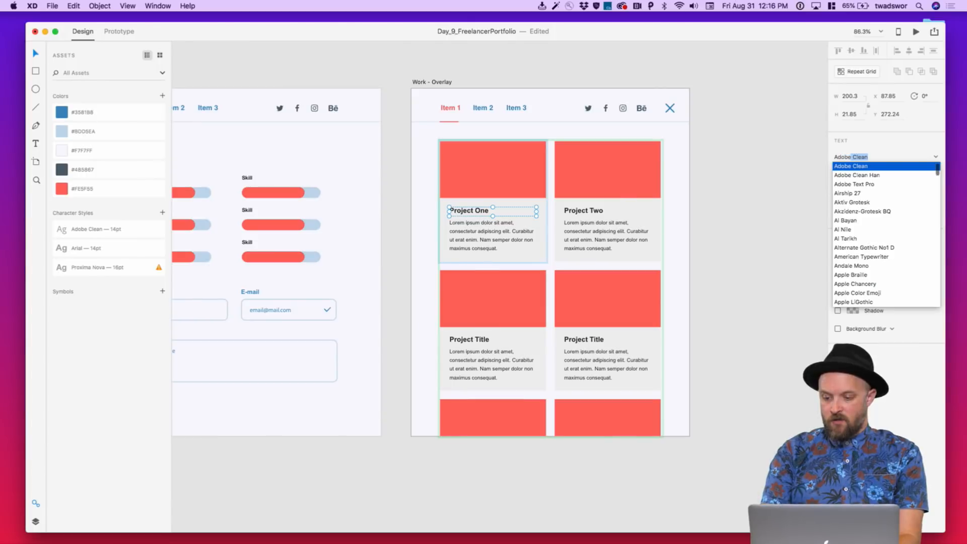
key("Return")
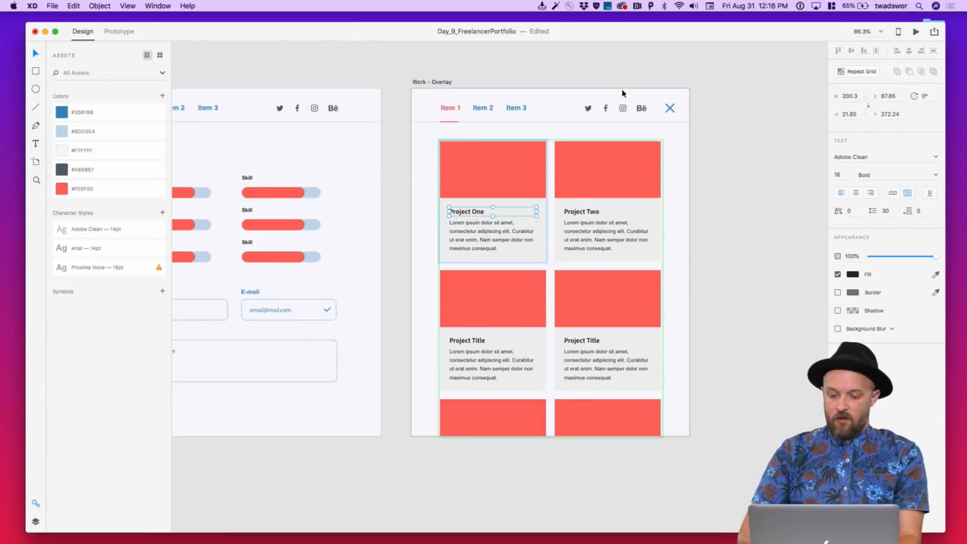
Resize the red image placeholder in the first project card to a height of about 139 px
left_click(541, 156)
mouse_move(492, 198)
left_mouse_down()
mouse_move(495, 241)
mouse_move(497, 202)
left_mouse_up()
key("super+z")
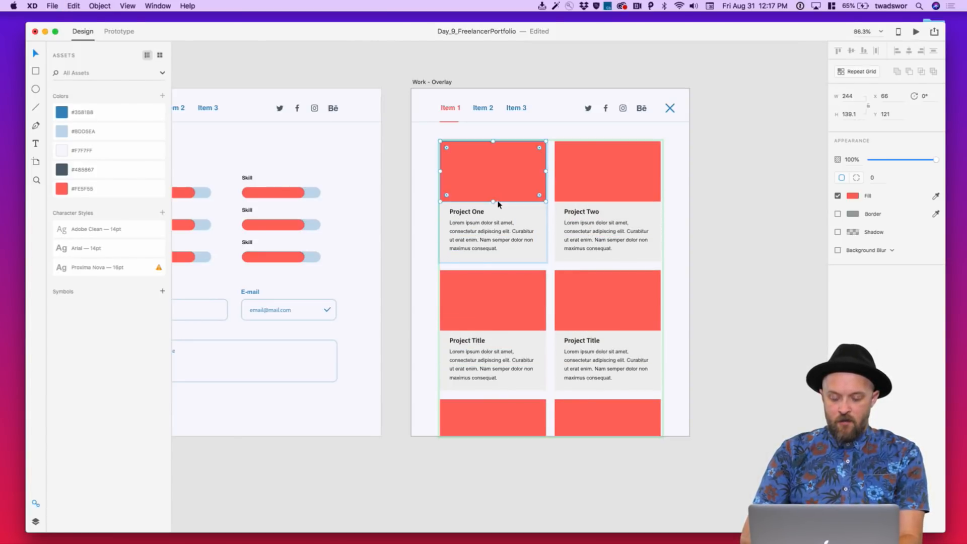
Switch to Finder, move the Daily Creative Challenge window clear of the project cards, and select 01_trading_cards_gough.png
key("super+Tab")
key("super+Tab")
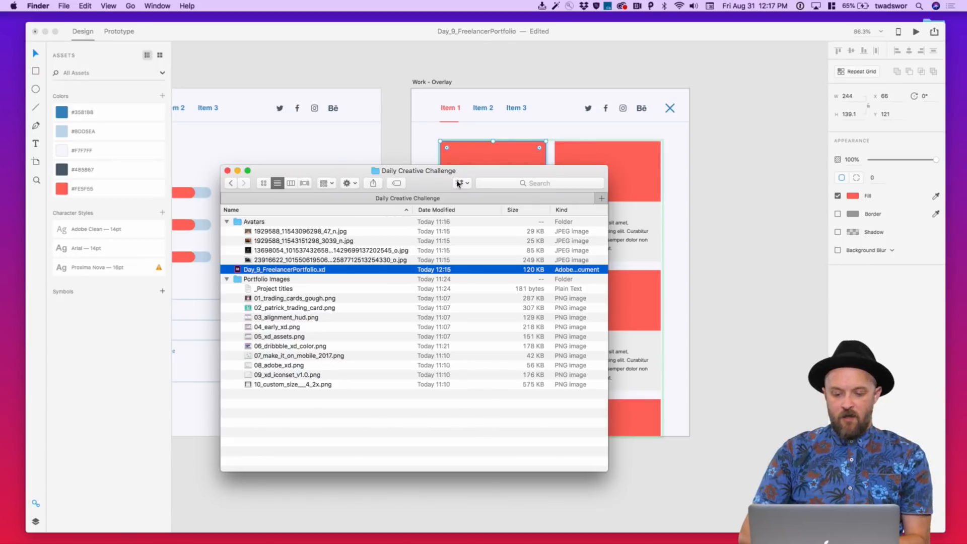
left_click_drag(460, 175, 251, 165)
left_click(129, 289)
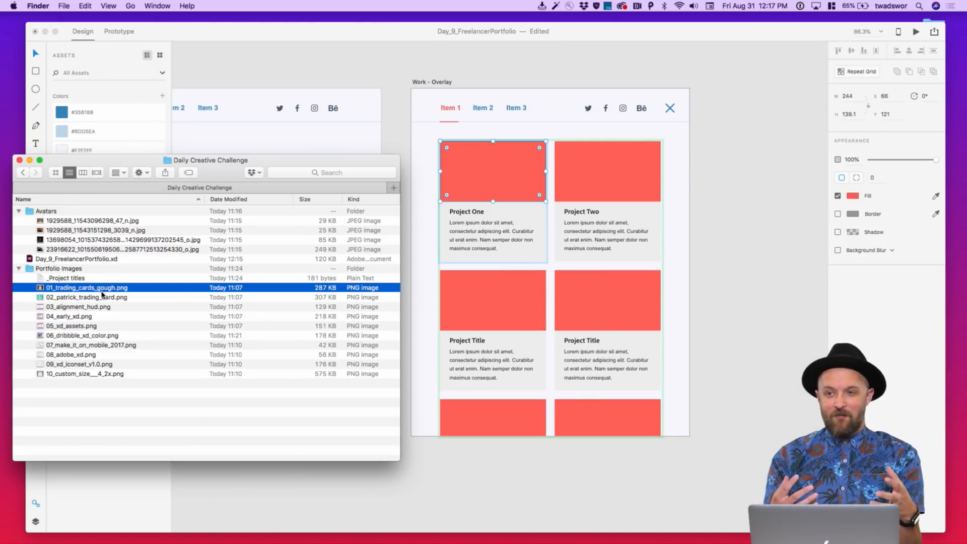
Look at the project shots on the Dribbble profile in Safari and return to the Daily Creative Challenge folder in Finder
key("ctrl+Up")
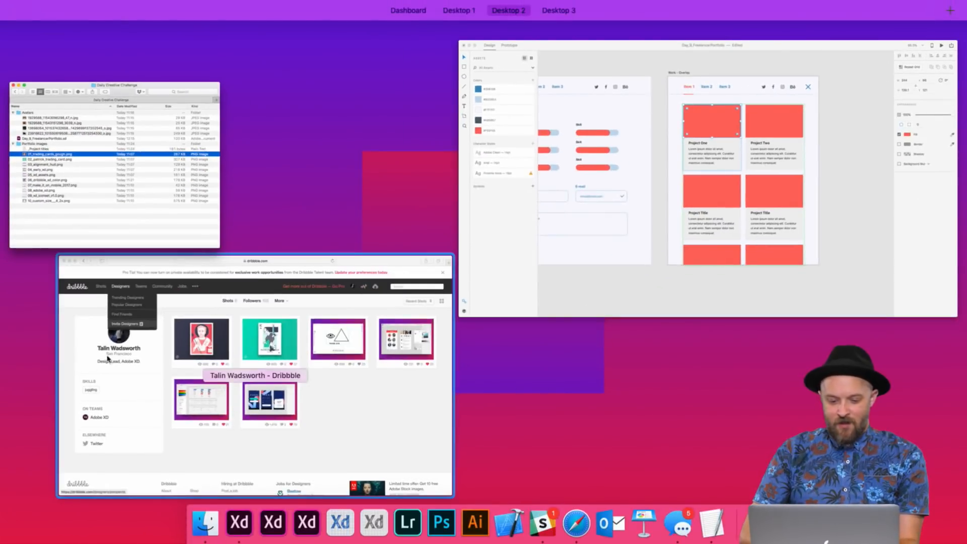
left_click(182, 332)
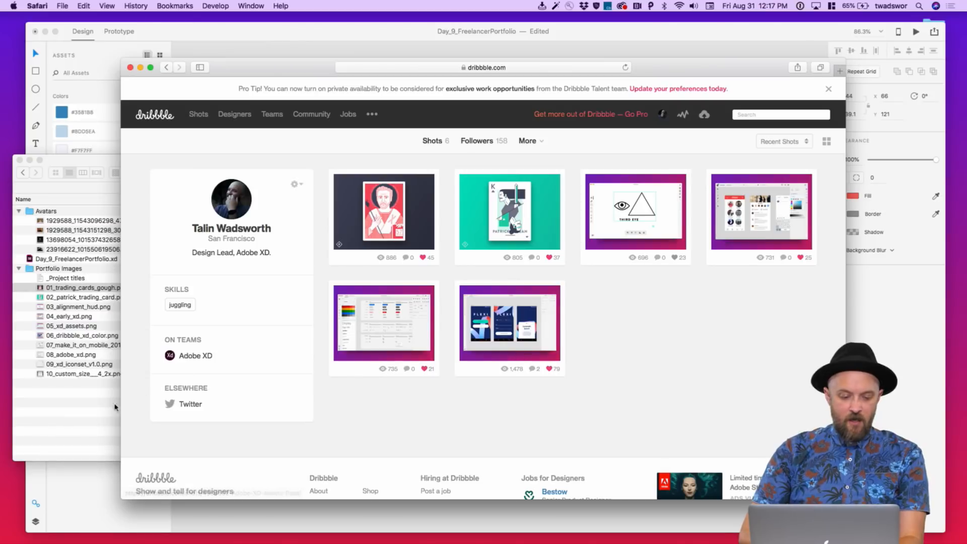
left_click(100, 416)
left_click(407, 44)
key("super+Tab")
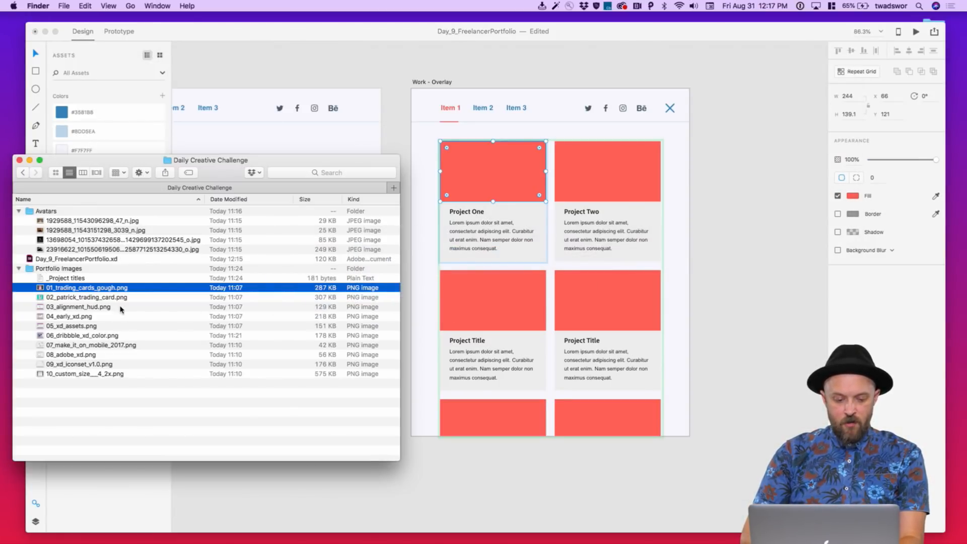
Preview the portfolio images in the Portfolio Images folder with Quick Look and close the preview
left_click(125, 373, "shift")
key("space")
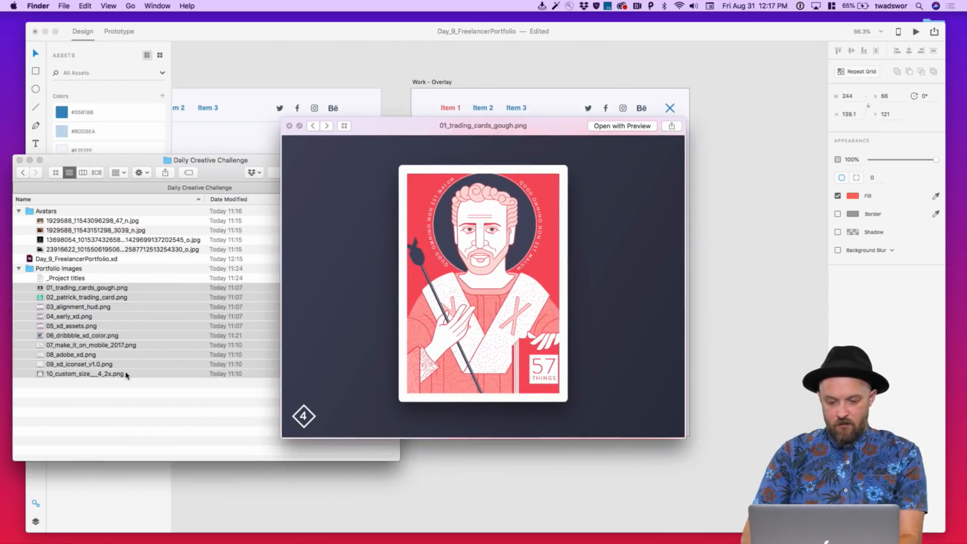
key("space")
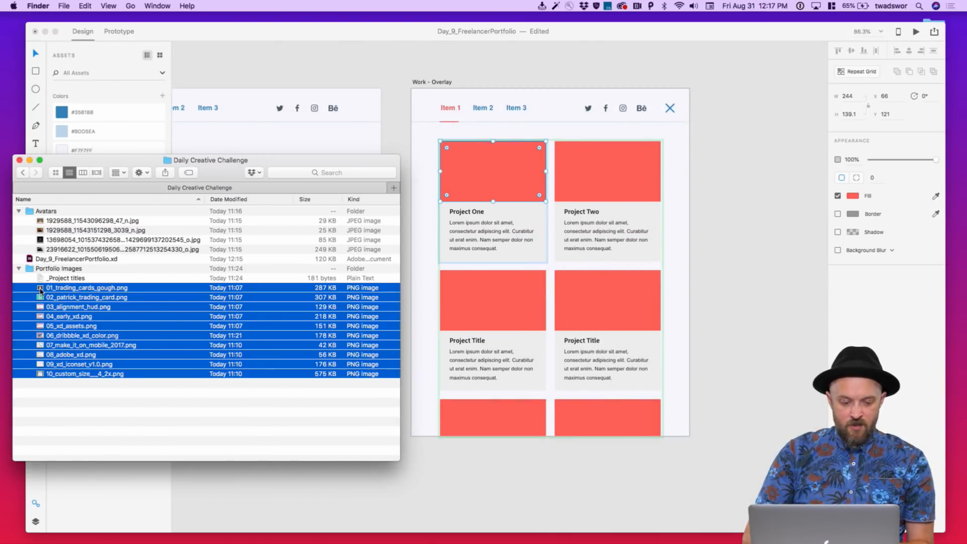
key("space")
key("space")
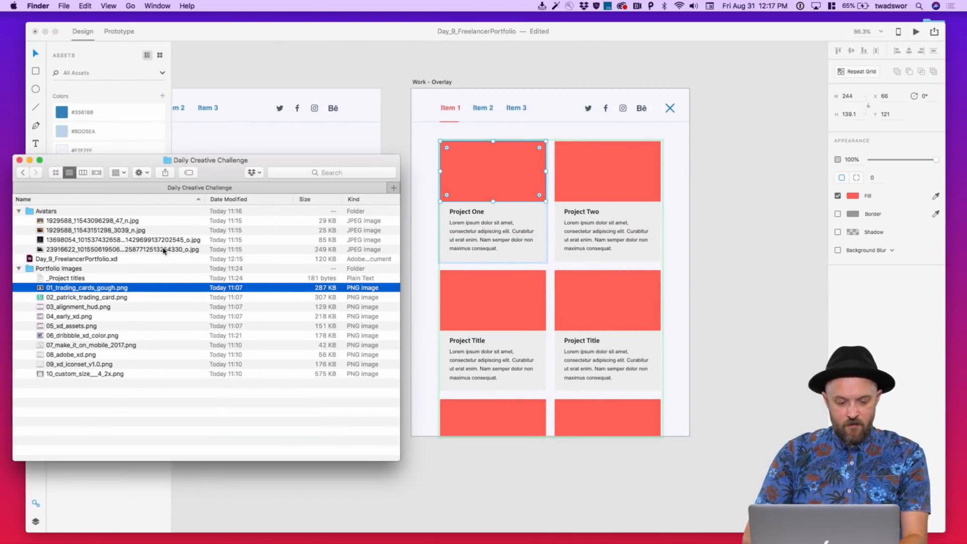
Fill the repeat grid's image placeholders with the ten numbered PNG files from the Portfolio Images folder and return to Adobe XD
left_click(103, 375, "shift")
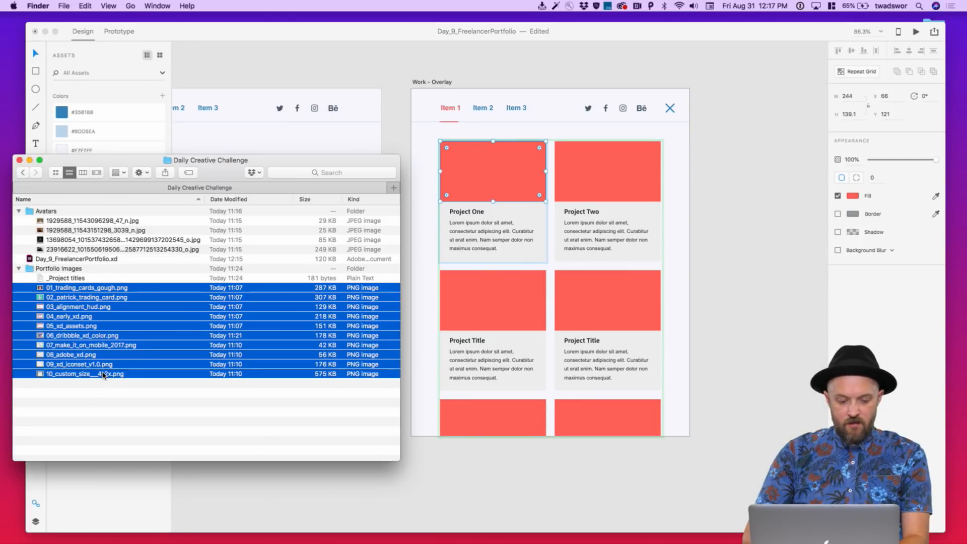
left_click_drag(43, 291, 451, 178)
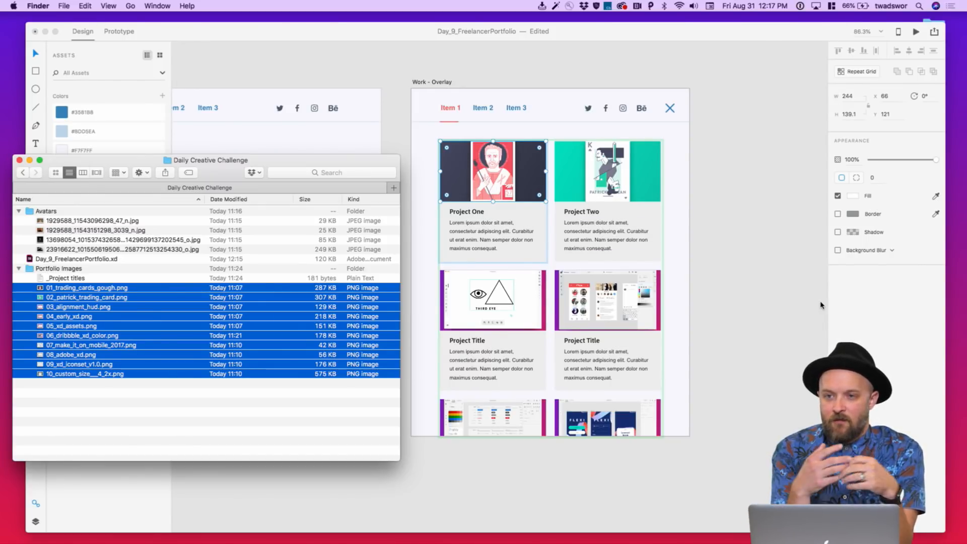
left_click(707, 235)
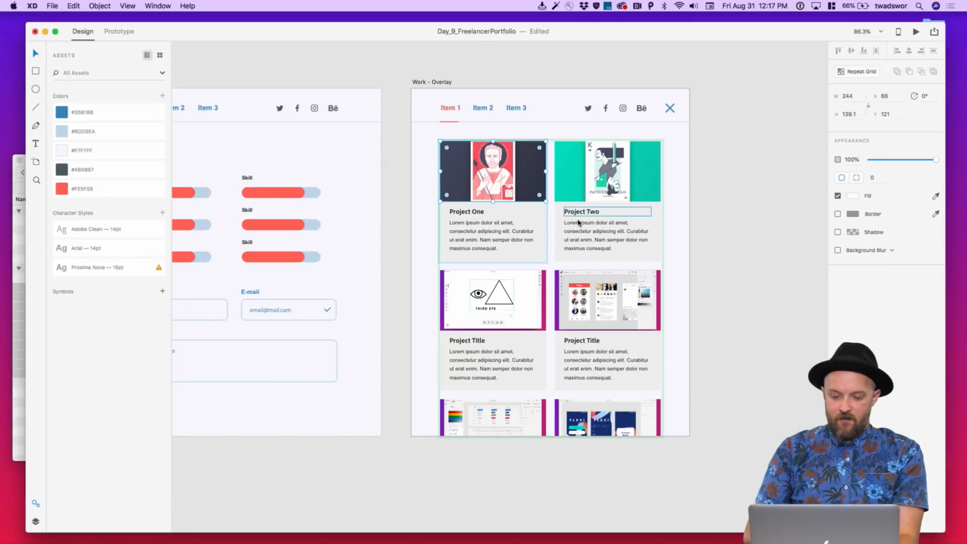
Extend the repeat grid downward past the artboard to five rows, about 1425 px high, to include all ten project images
key("Escape")
left_click_drag(550, 437, 550, 525)
scroll(574, 403, "down", 5)
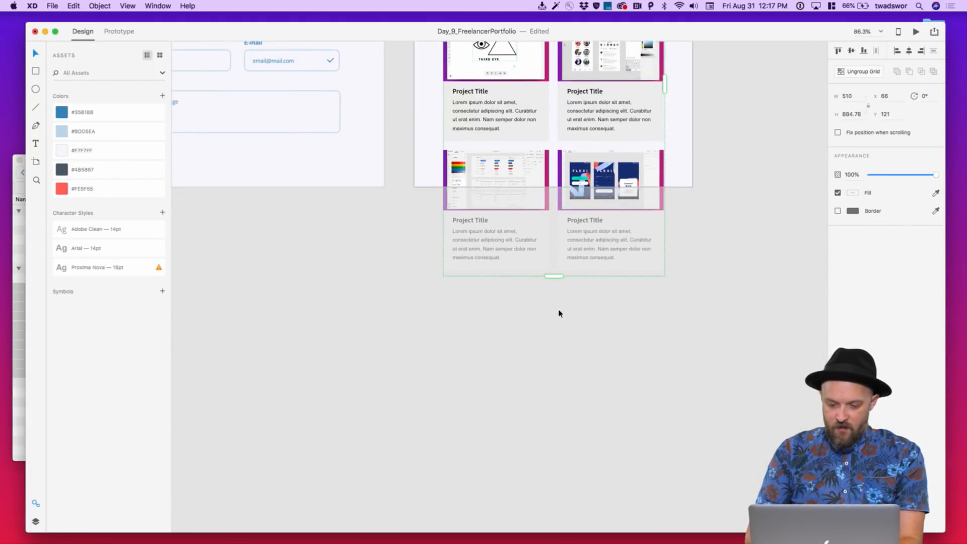
left_click_drag(557, 276, 563, 406)
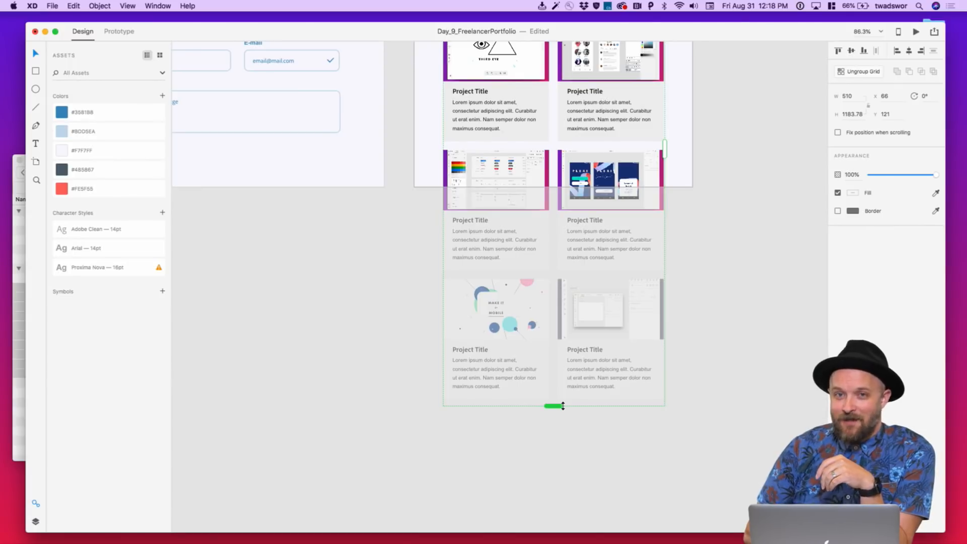
left_click_drag(563, 406, 556, 513)
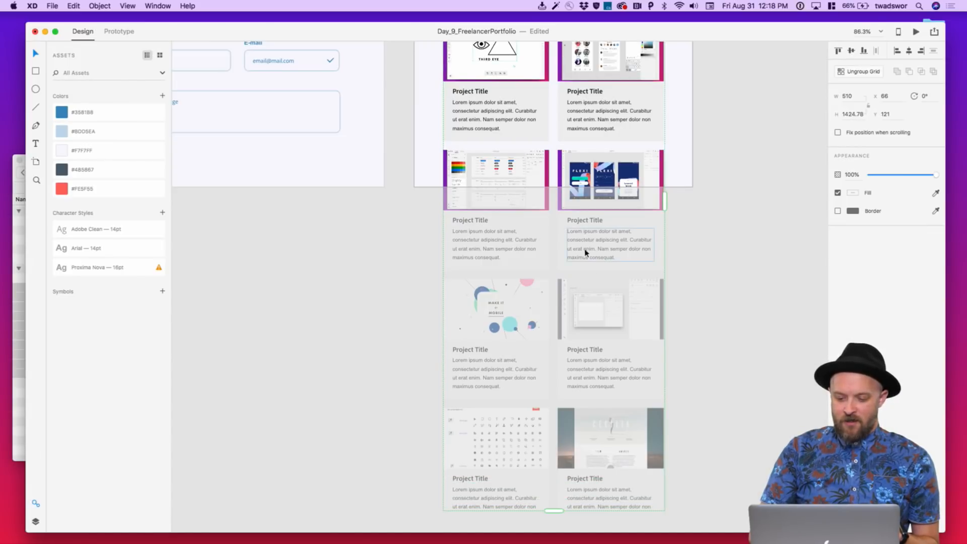
scroll(584, 251, "up", 2)
scroll(584, 251, "right", 1)
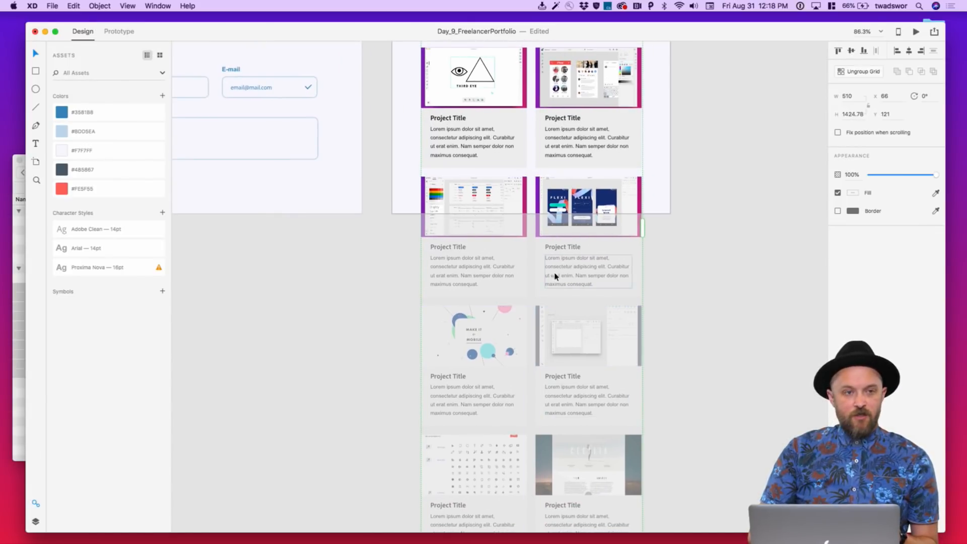
scroll(564, 242, "up", 3)
scroll(504, 201, "right", 1)
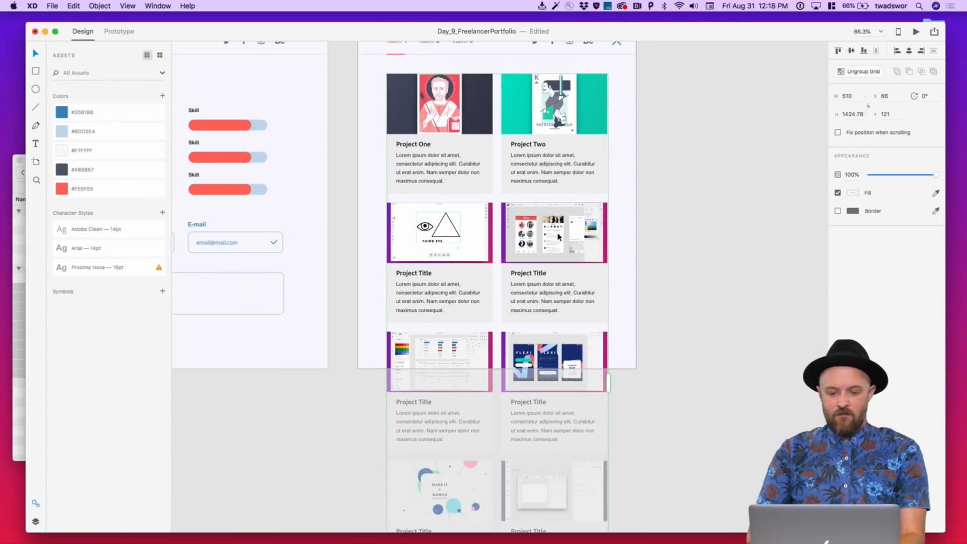
Enlarge the first project card's image to about 180 px tall and move the card's title, description and background down below it
double_click(453, 114)
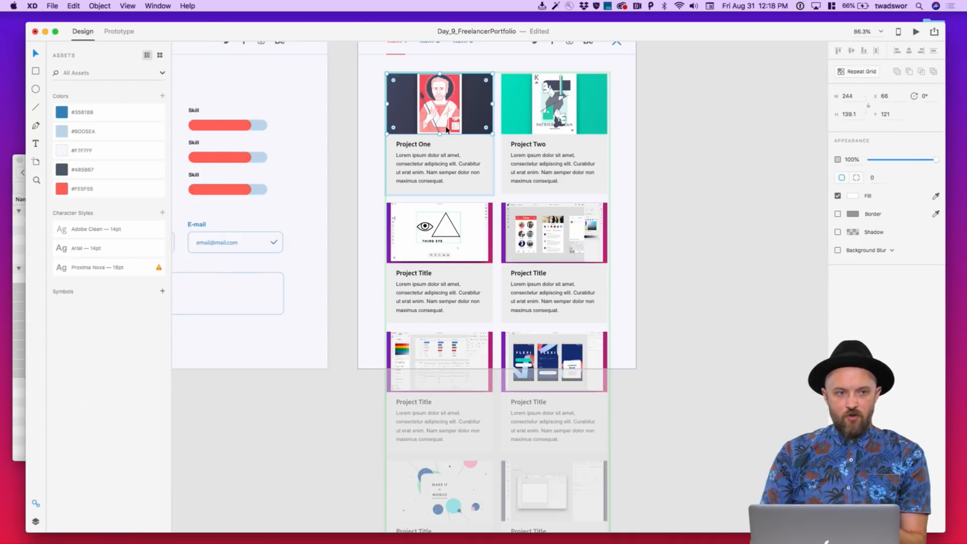
left_click_drag(439, 134, 441, 150)
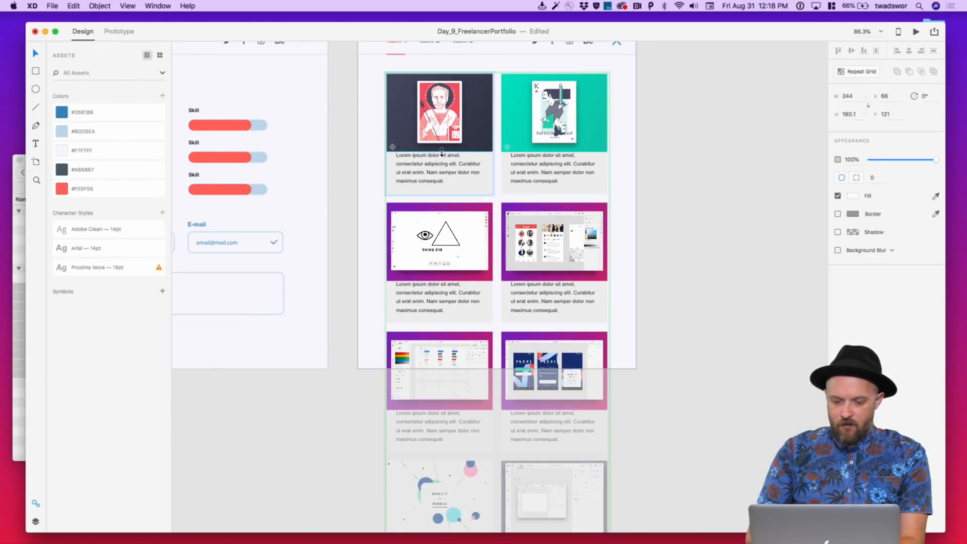
left_click(476, 145)
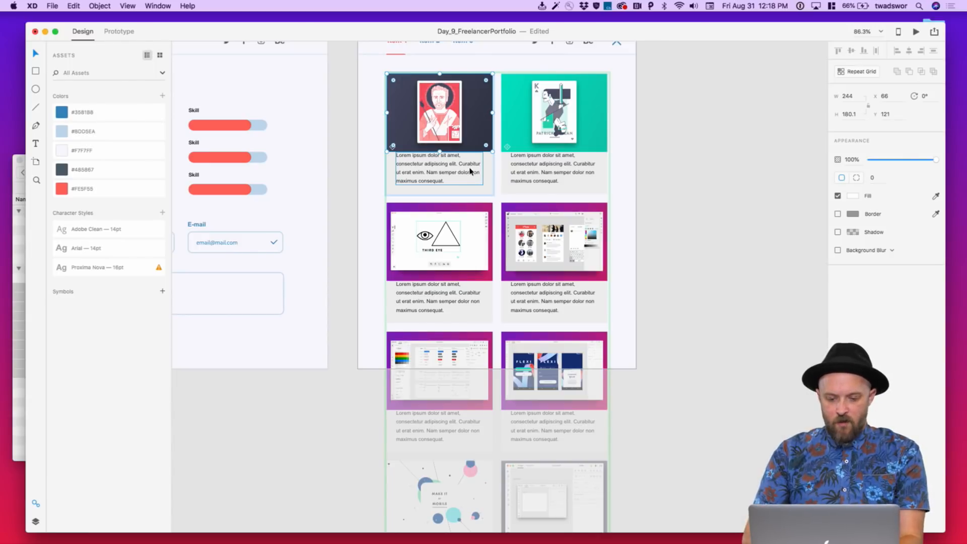
left_click(473, 152)
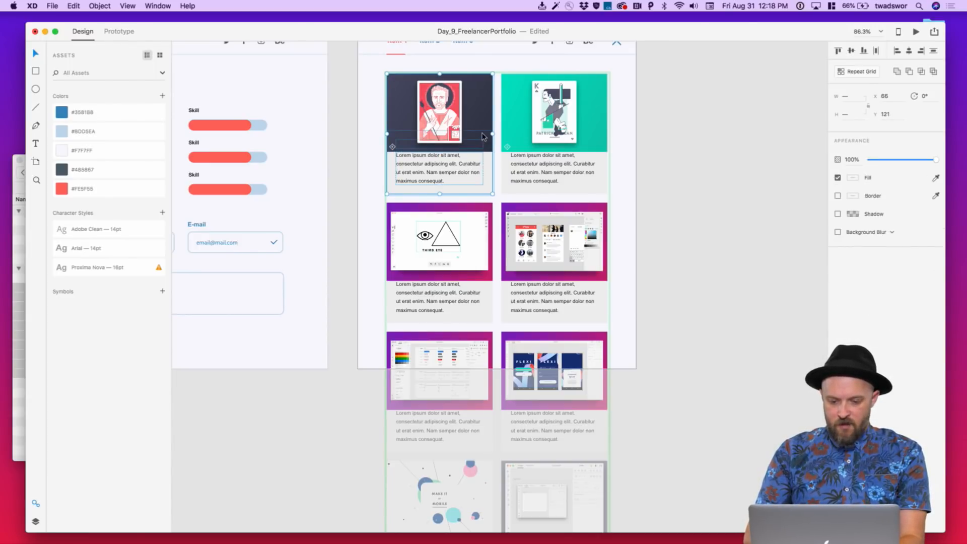
key("shift+Down")
key("shift+Down")
key("shift+Down")
key("shift+Down")
key("shift+Down")
key("shift+Down")
key("shift+Down")
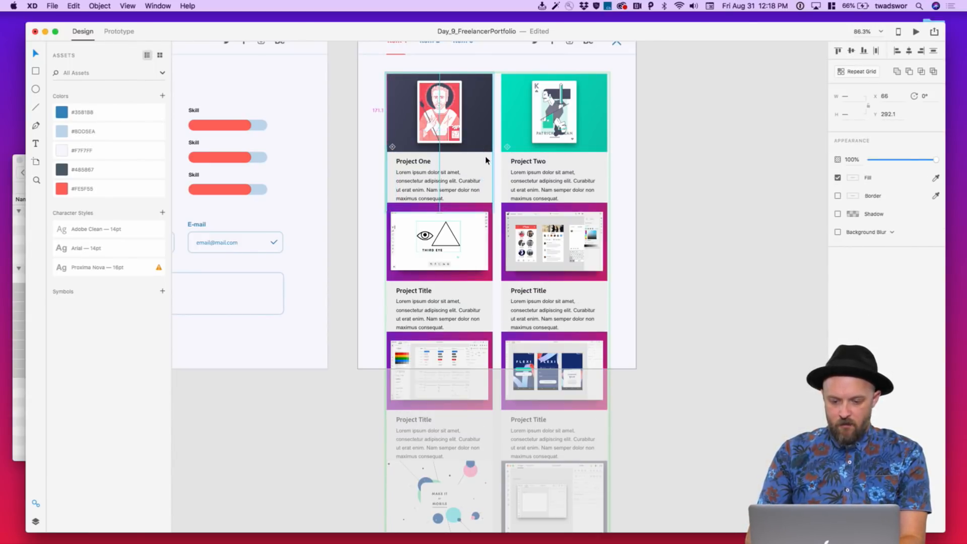
Fine-tune the vertical position of the card's text and background, and widen the row spacing until the repeat grid is about 1605 px high
key("shift+Up")
key("shift+Up")
key("Up")
key("Up")
key("Up")
key("Up")
key("Up")
key("Up")
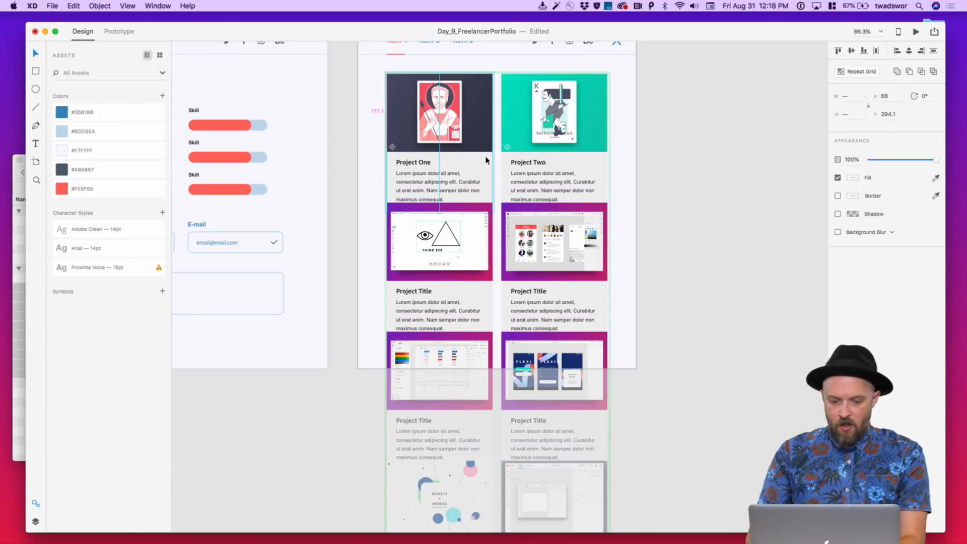
key("Down")
key("Down")
key("Down")
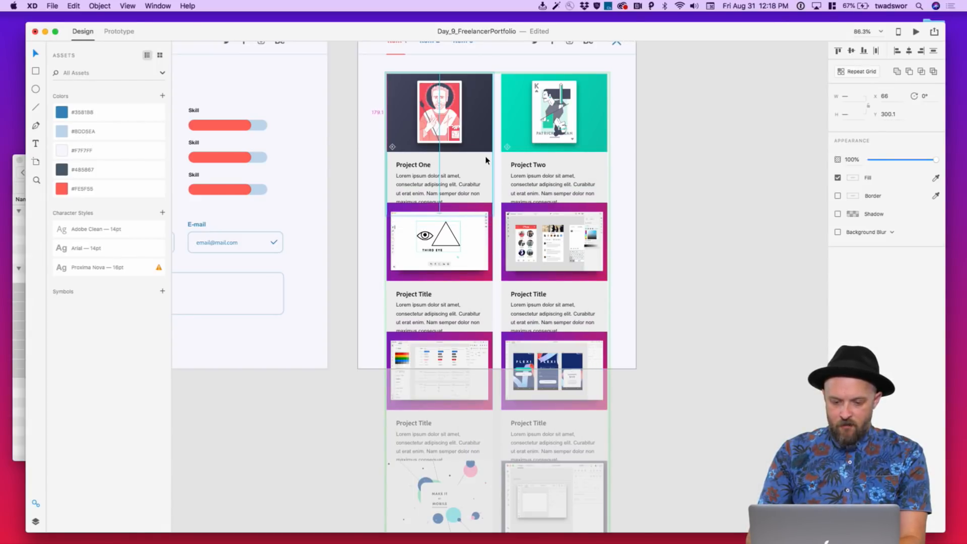
key("Escape")
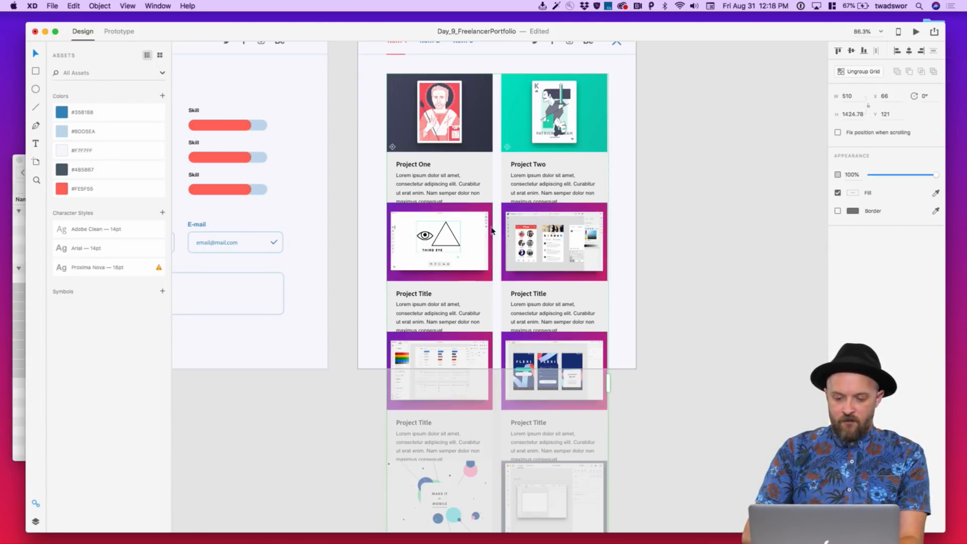
left_click_drag(499, 207, 499, 226)
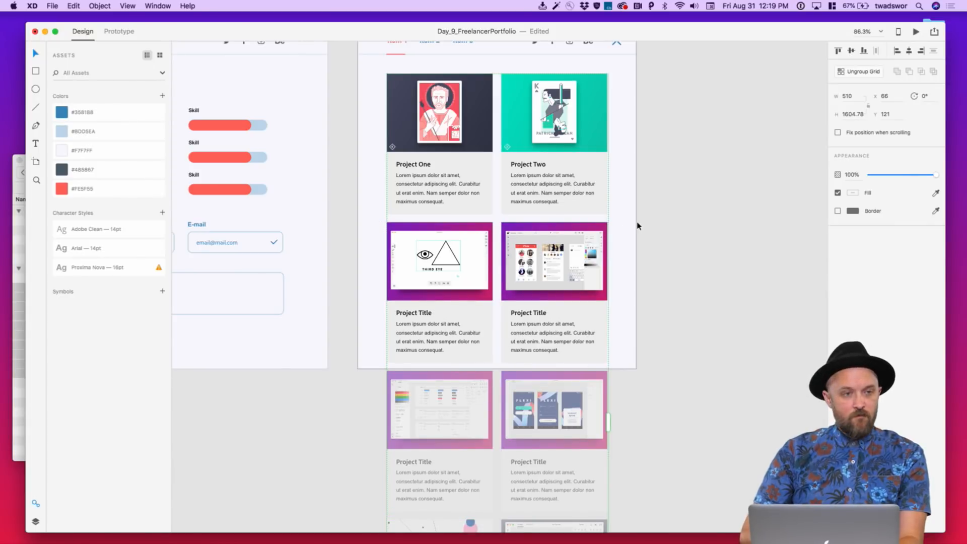
left_click(692, 218)
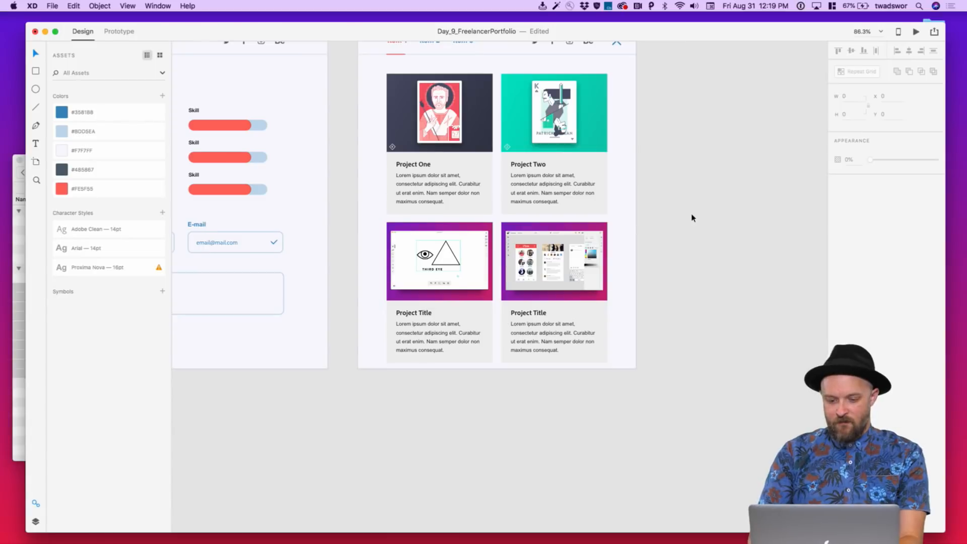
Extend the Work - Overlay artboard downward to about 1770 px high to take in the project rows
scroll(692, 218, "down", 3)
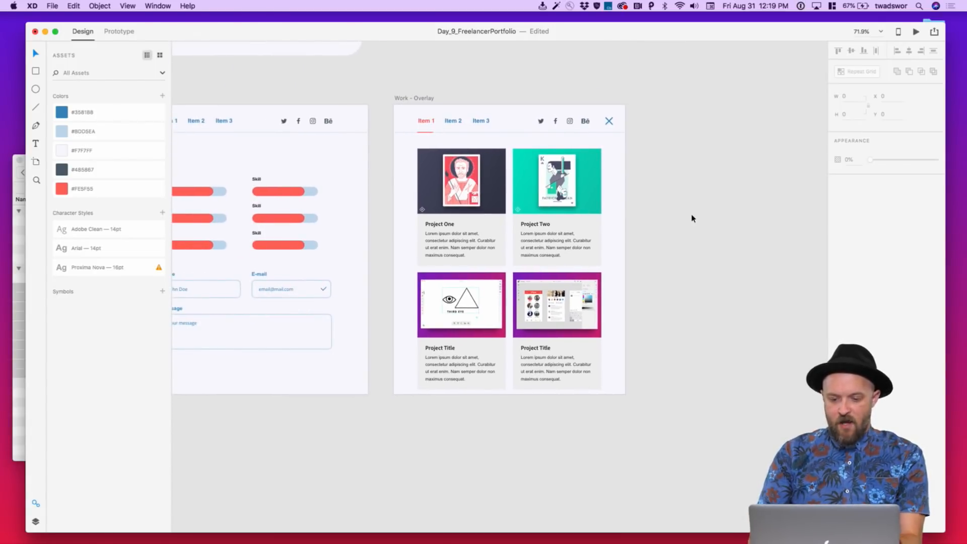
left_click(421, 100)
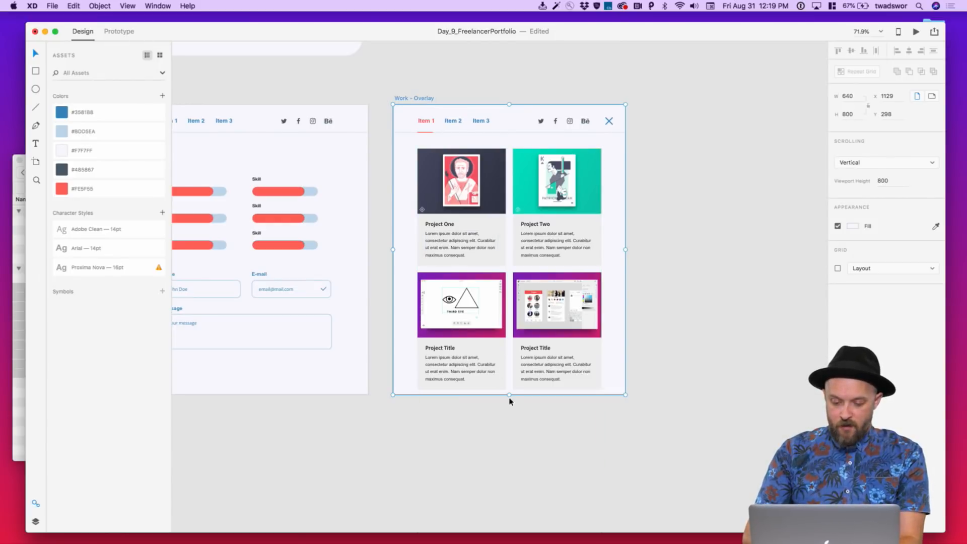
scroll(510, 393, "down", 4)
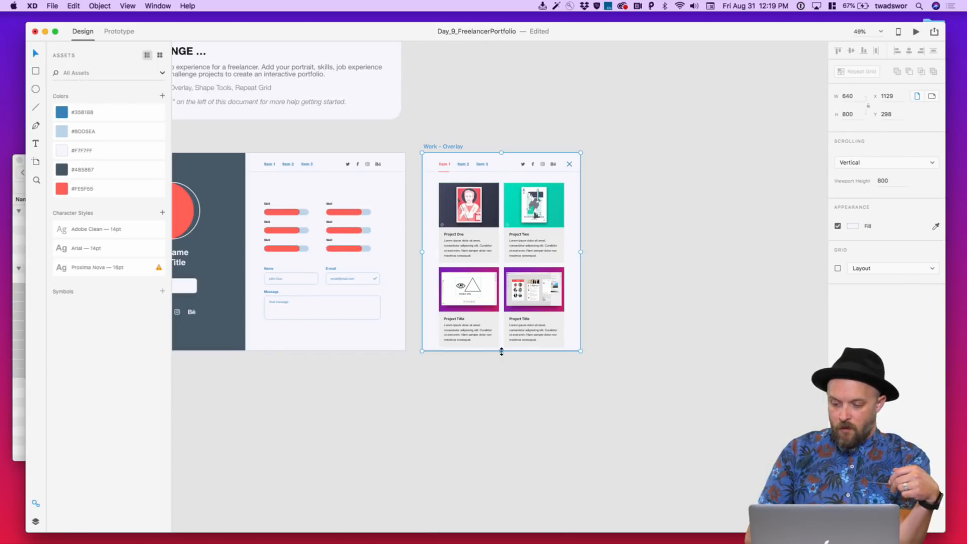
left_click_drag(501, 351, 501, 529)
scroll(500, 526, "down", 3)
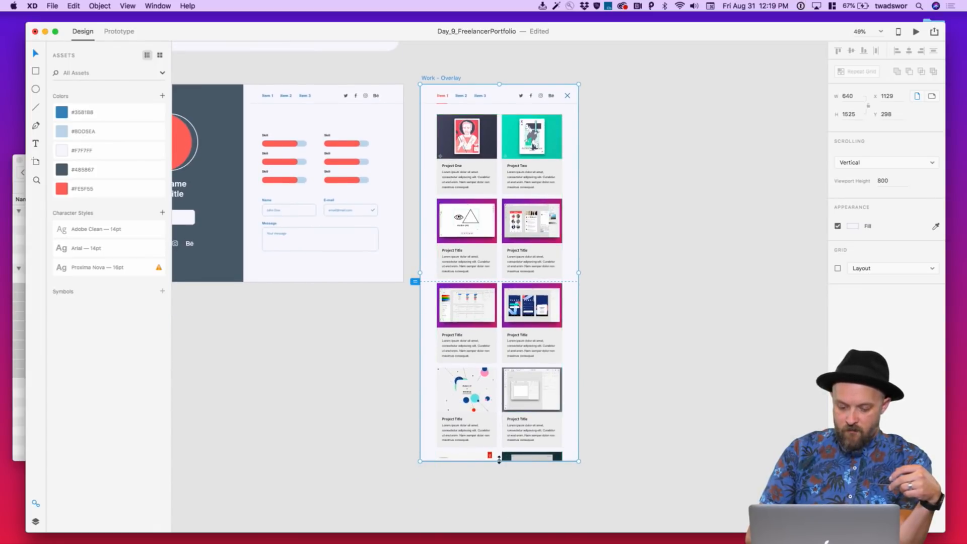
left_click_drag(499, 470, 505, 522)
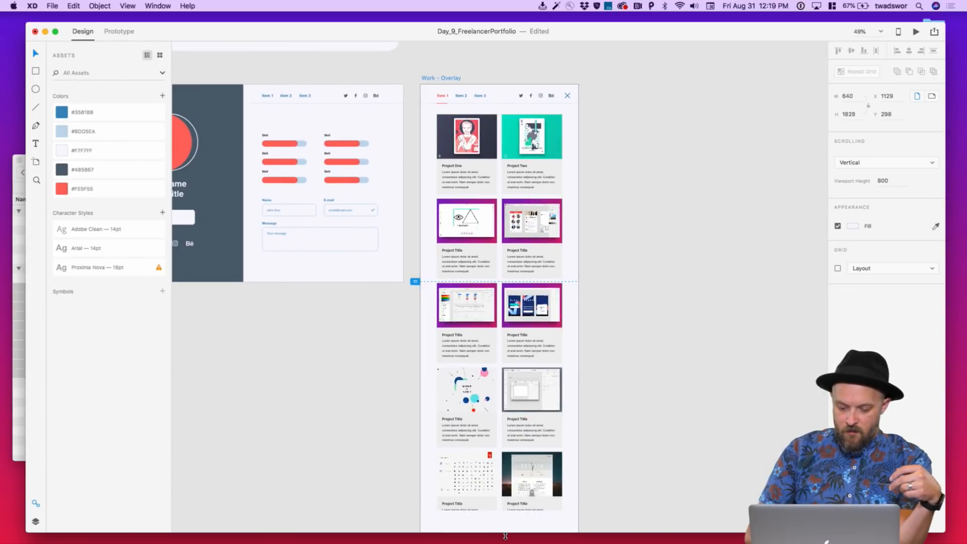
Extend the repeat grid to about 1649 px high and the Work - Overlay artboard to 1832 px to fit the last project row
left_click(509, 510)
left_click_drag(502, 509, 504, 519)
scroll(505, 519, "down", 5)
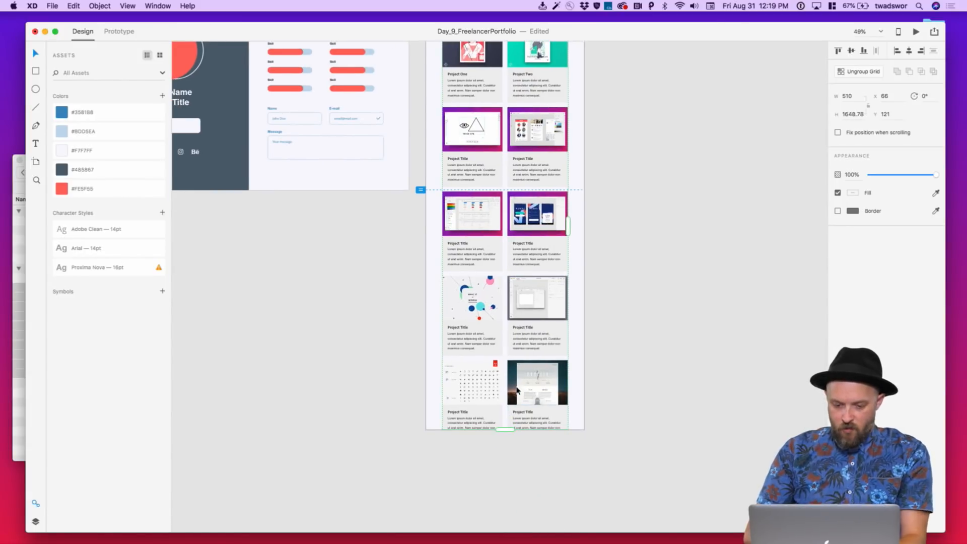
scroll(461, 205, "up", 5)
scroll(459, 81, "down", 10)
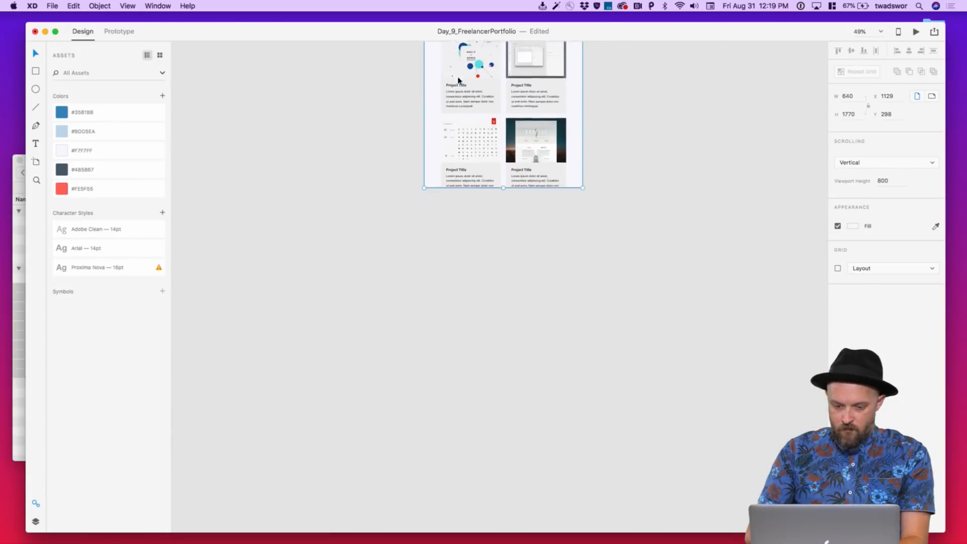
left_click_drag(503, 106, 505, 121)
left_click(525, 99)
left_click(522, 136)
scroll(557, 132, "up", 10)
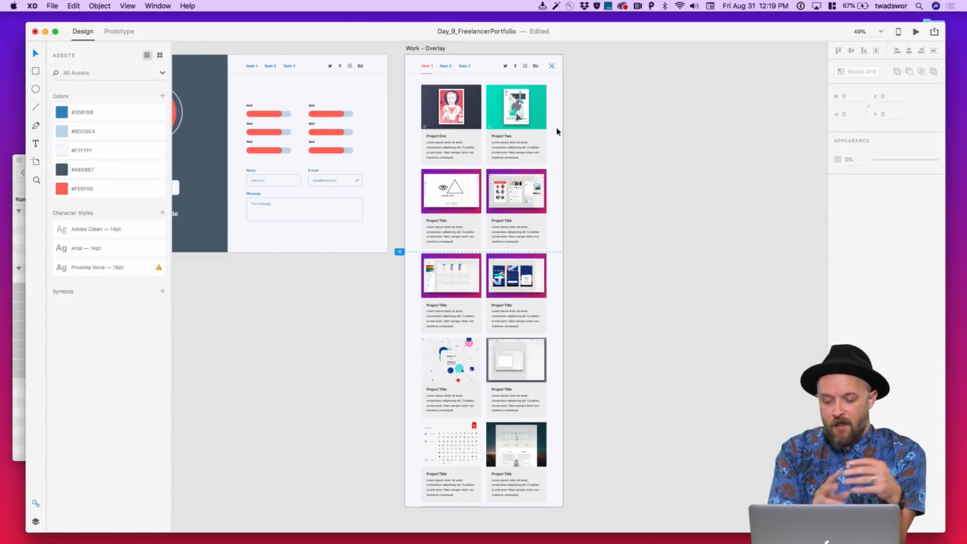
Preview the Work - Overlay artboard, scroll through all its projects and back, and close the preview
left_click(916, 32)
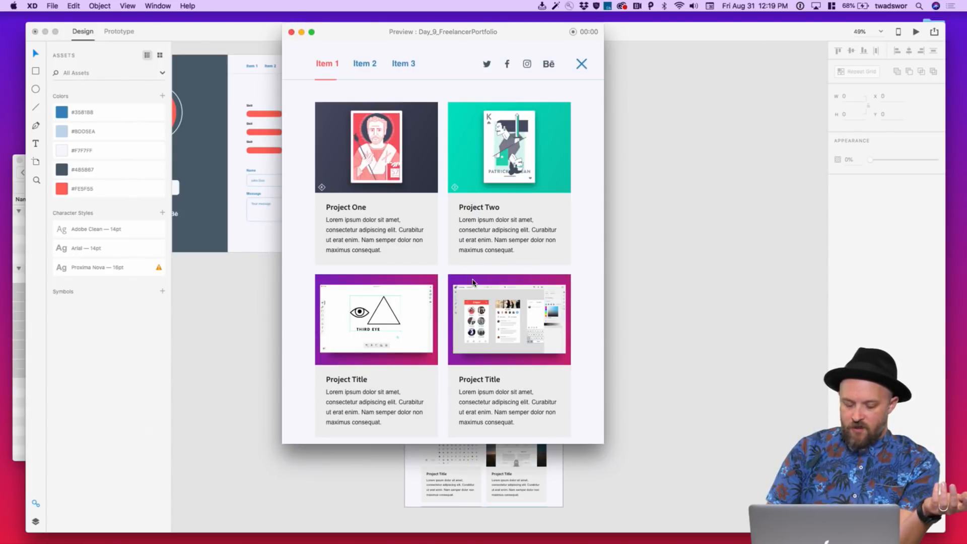
scroll(472, 282, "down", 10)
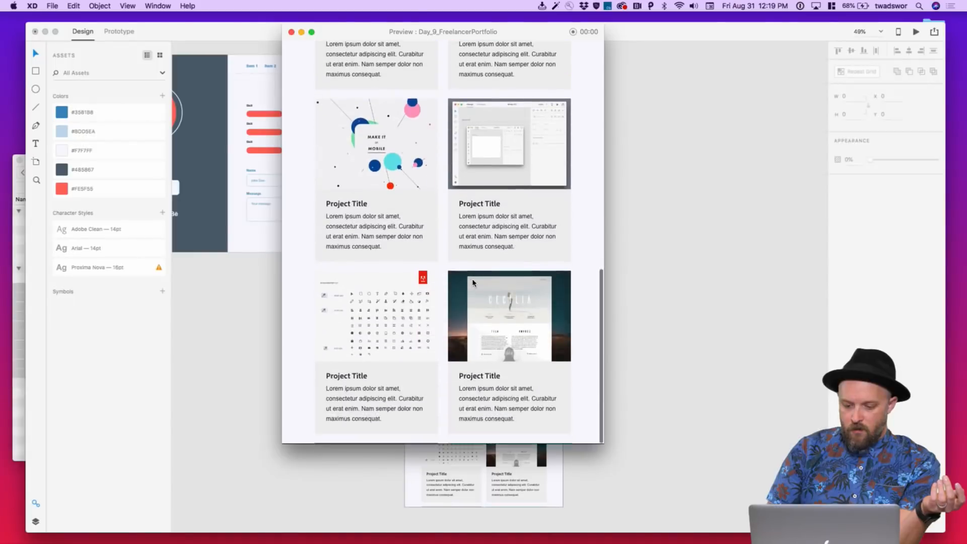
scroll(473, 282, "up", 10)
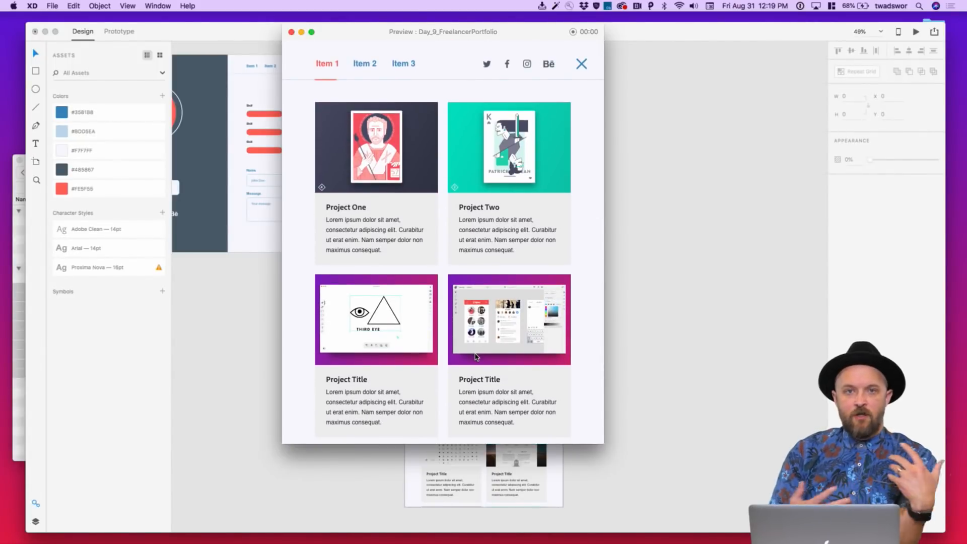
left_click(291, 32)
Examine the Work - Overlay artboard's scrolling options and its viewport height marker
left_click(422, 49)
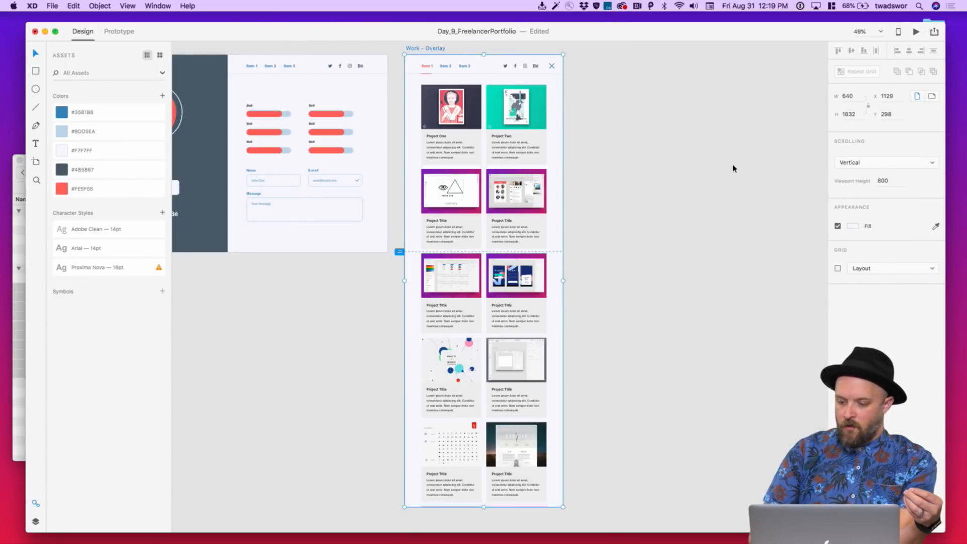
left_click(838, 160)
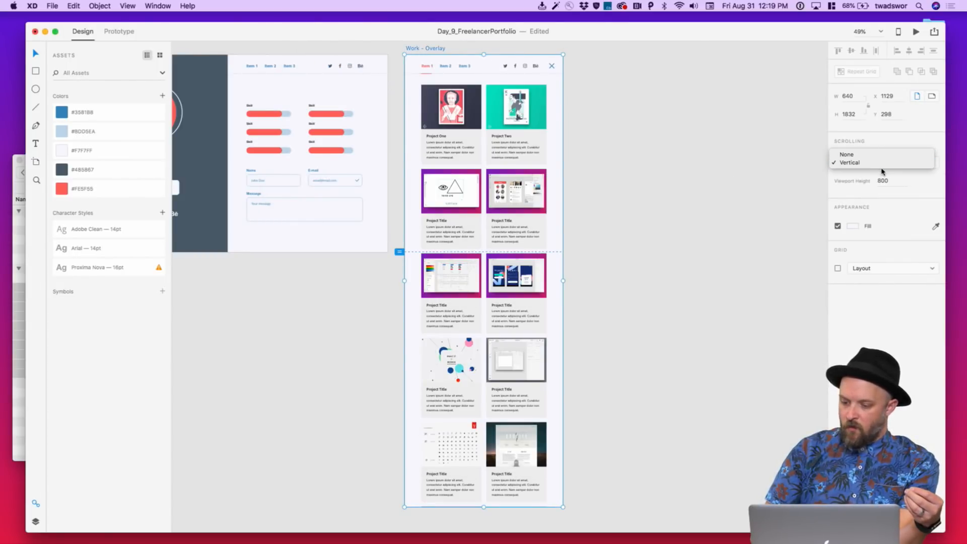
left_click(712, 210)
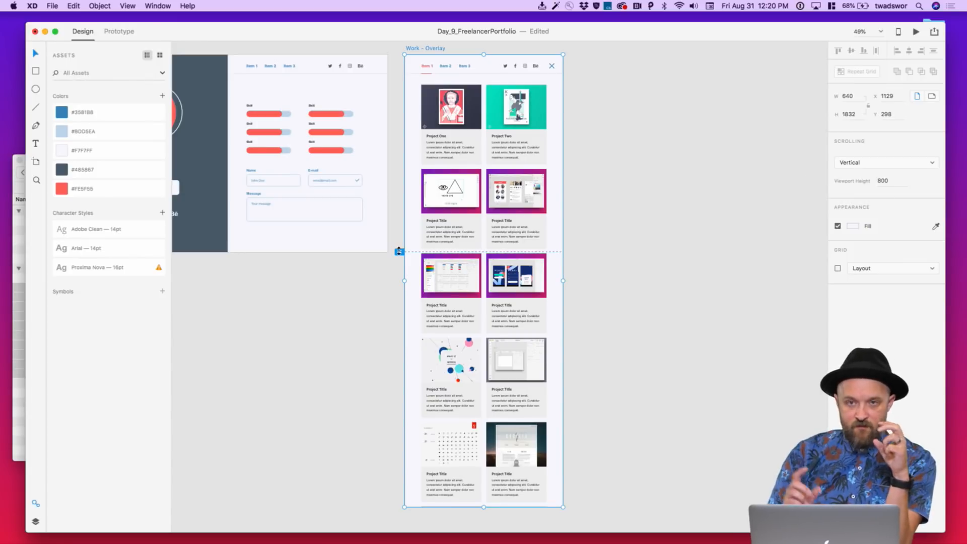
mouse_move(398, 251)
left_mouse_down()
mouse_move(401, 207)
mouse_move(403, 251)
left_mouse_up()
left_click(591, 248)
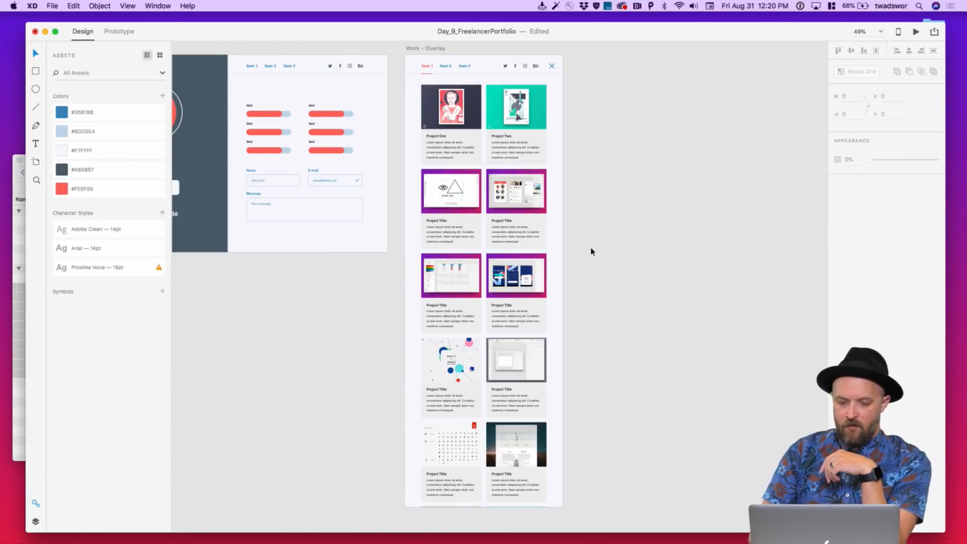
Switch to the Daily Creative Challenge folder in Finder and select the last photo in the Avatars folder
scroll(591, 249, "left", 5)
scroll(591, 249, "up", 2)
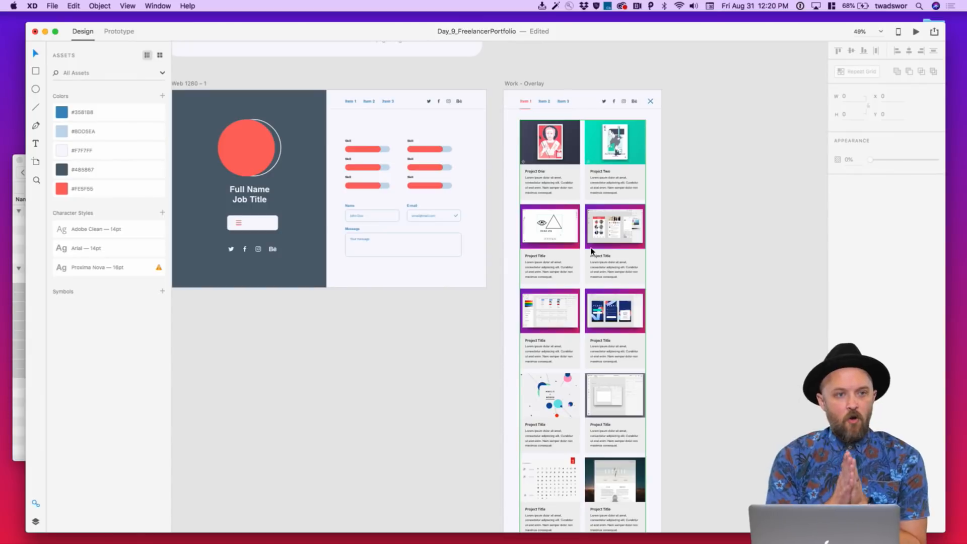
scroll(436, 176, "up", 2)
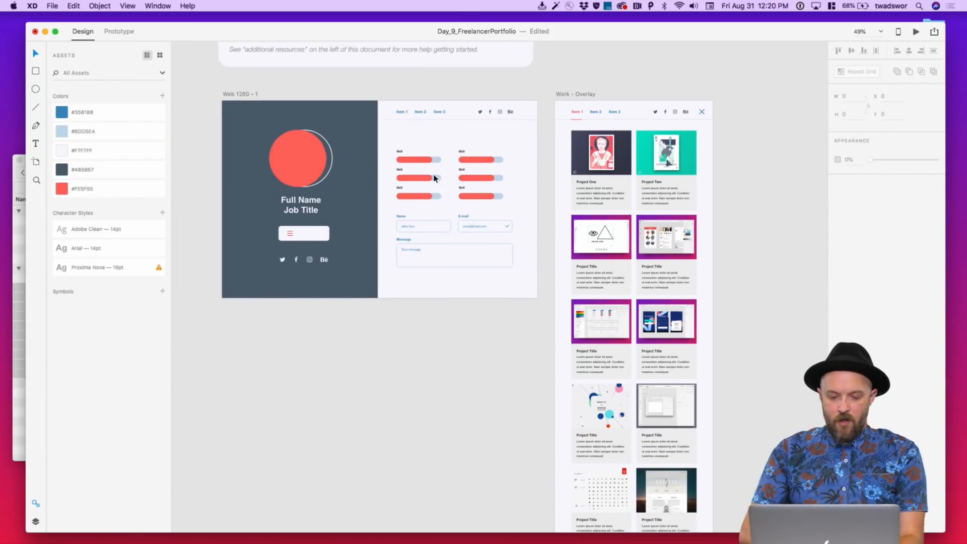
scroll(431, 235, "left", 2)
scroll(430, 235, "up", 2)
key("super+Tab")
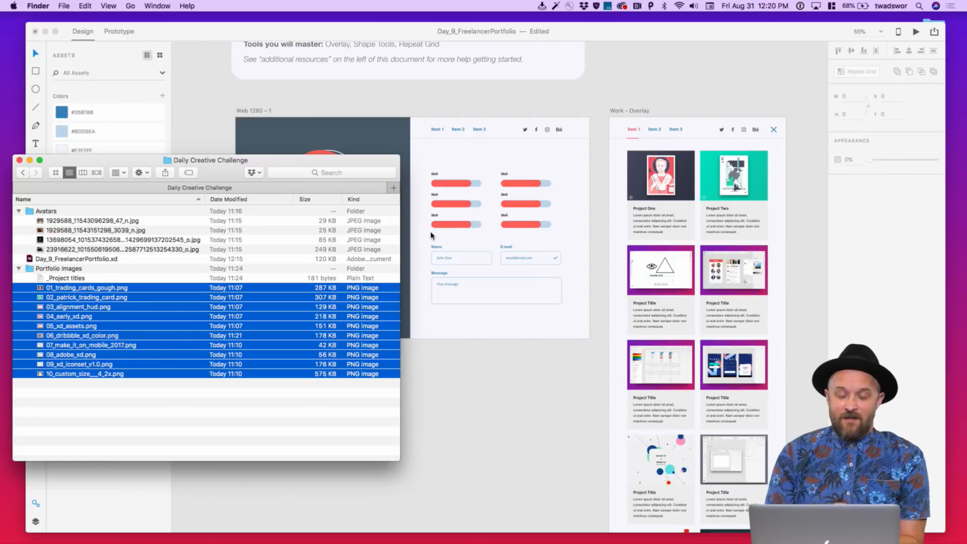
left_click(163, 224)
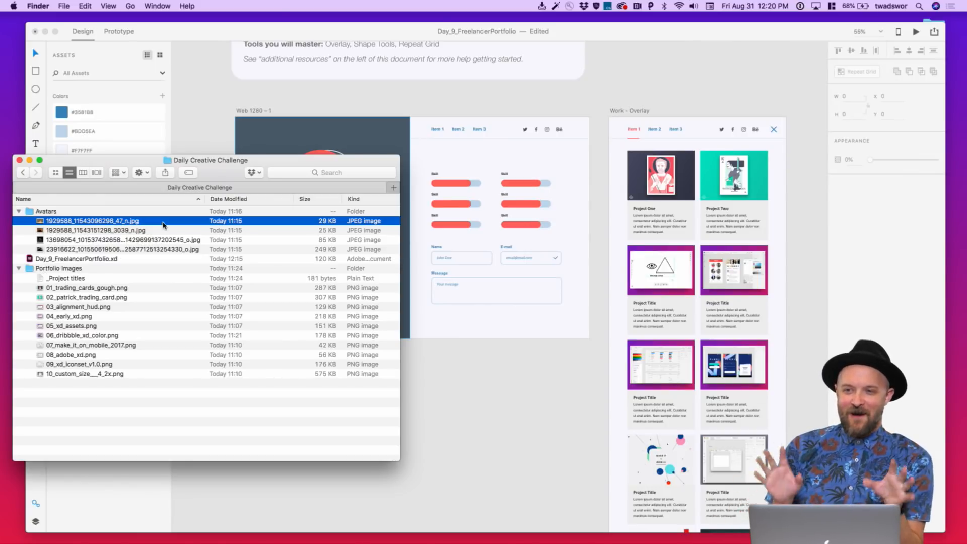
key("Down")
key("Down")
key("Down")
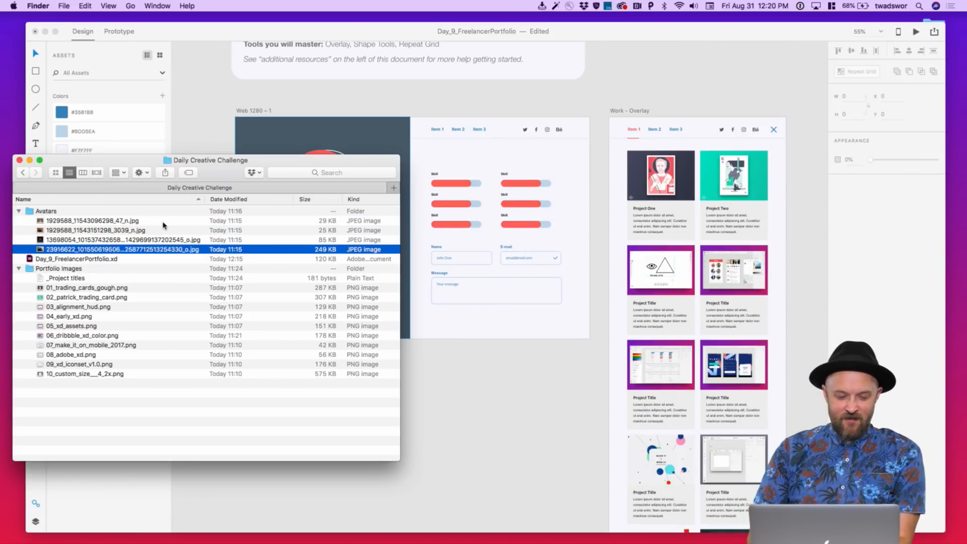
Preview the four portrait photos in the Avatars folder with Quick Look, returning to the last one
key("space")
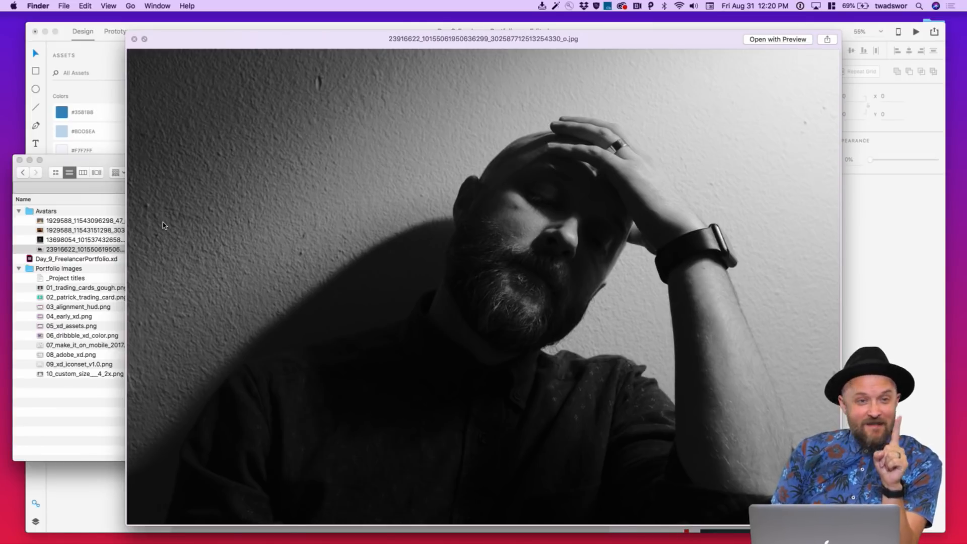
key("Up")
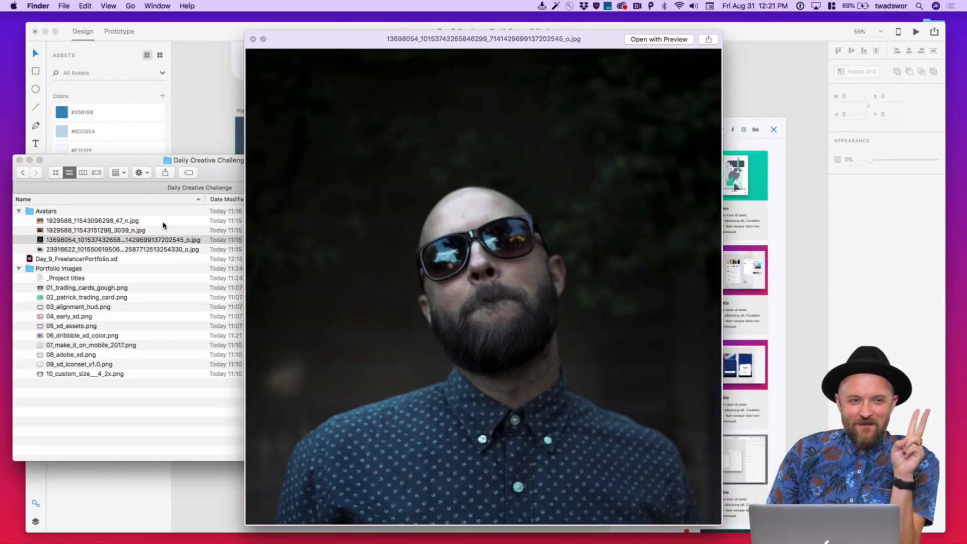
key("Up")
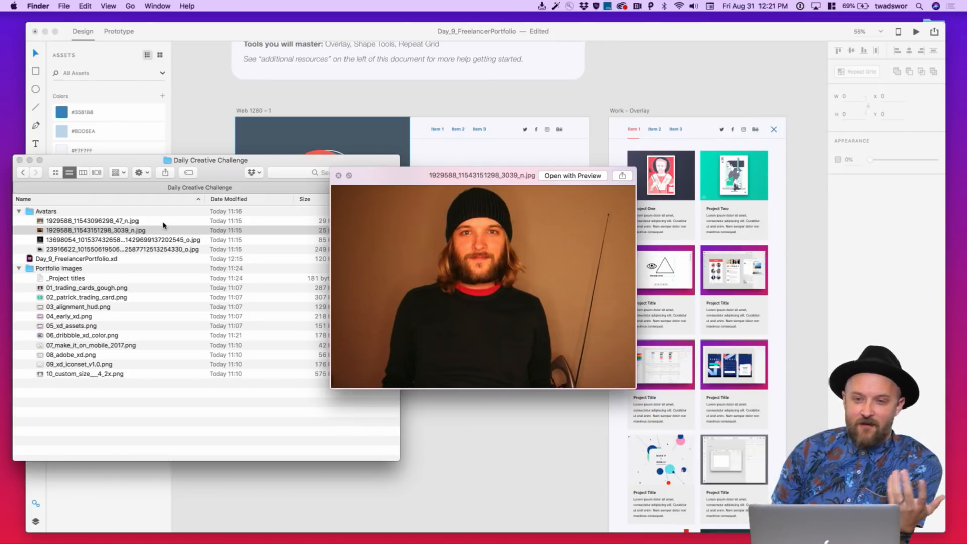
key("Up")
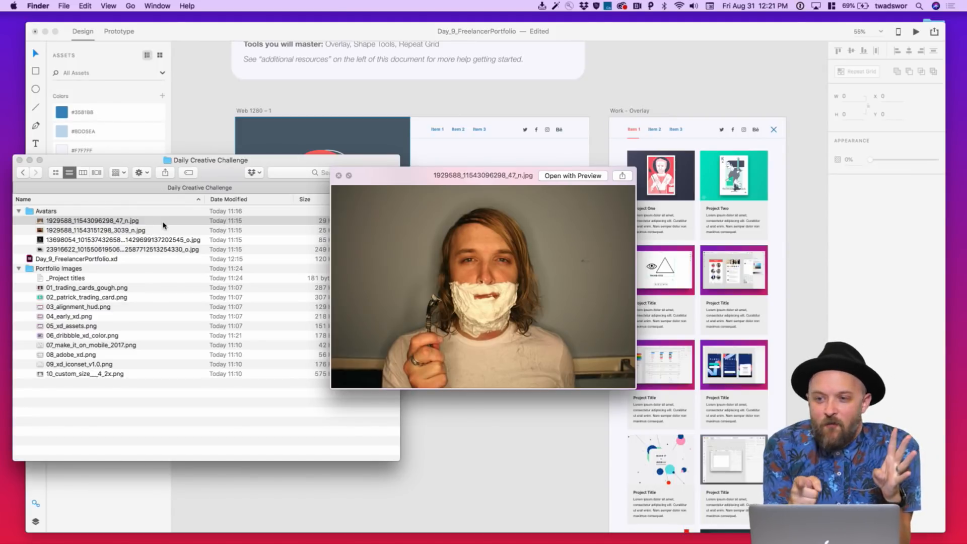
key("Down")
key("Down")
key("Down")
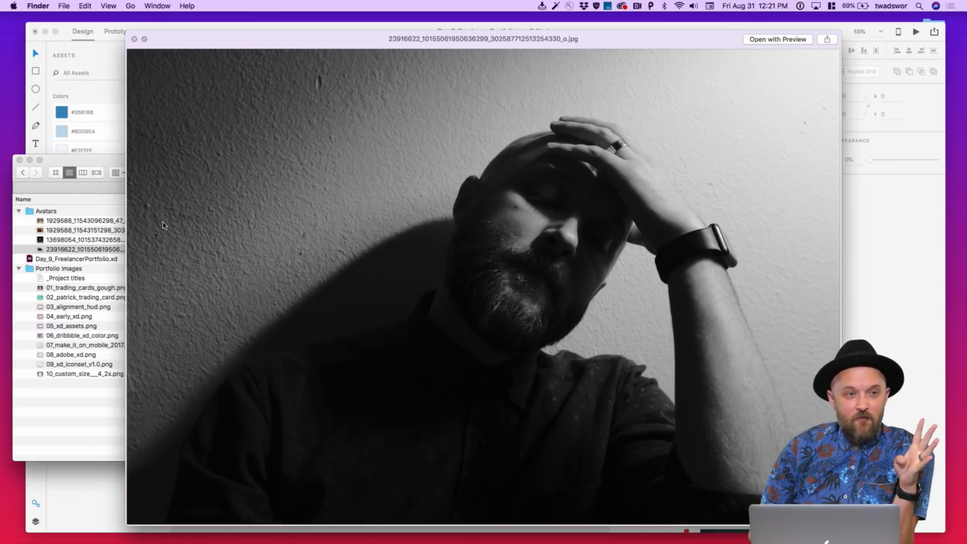
Look through the Avatars folder portraits again in Quick Look, end on the third photo, and close the preview
key("Up")
key("Up")
key("Up")
key("Up")
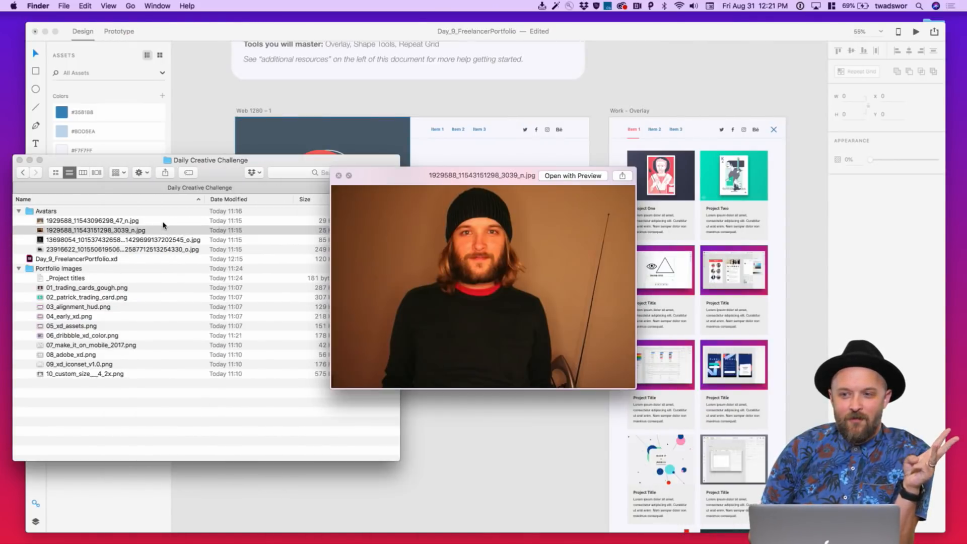
key("Down")
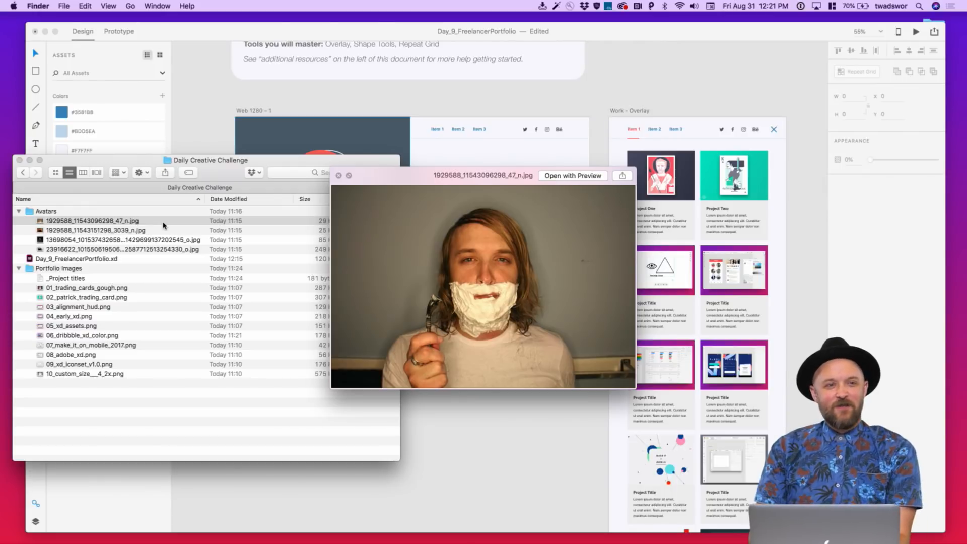
key("Down")
key("Down")
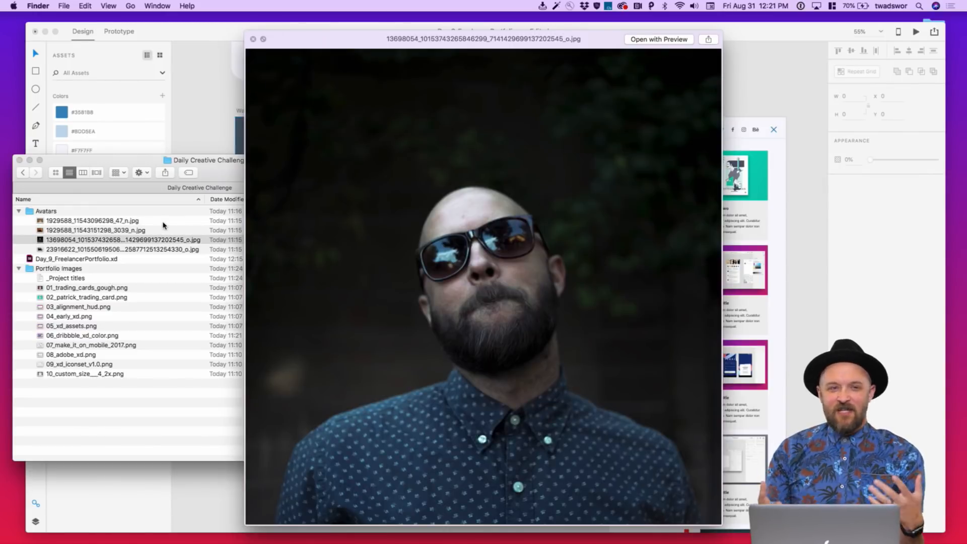
key("space")
Fill the round avatar placeholder on the Web 1280 – 1 artboard in Adobe XD with the third photo from the Avatars folder
left_click_drag(194, 175, 263, 258)
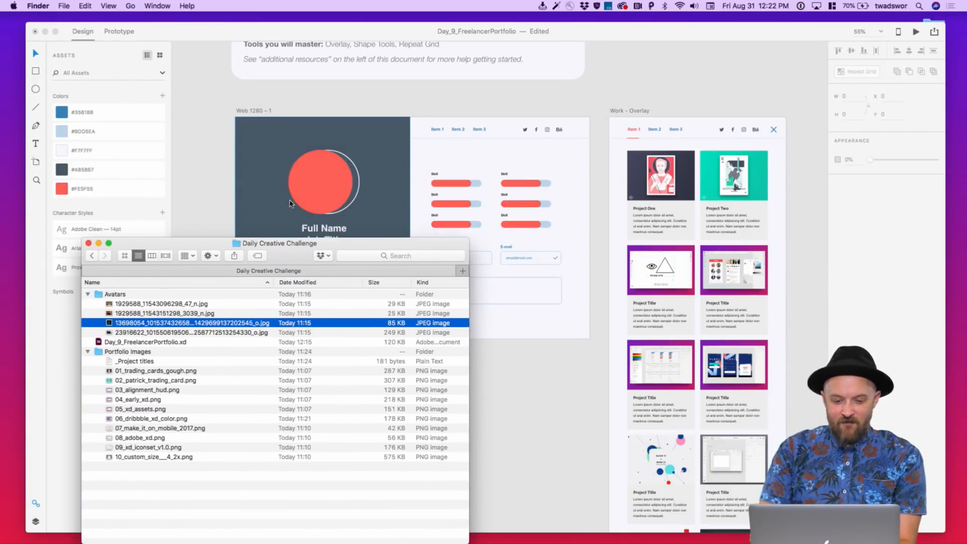
left_click_drag(117, 323, 321, 182)
left_click(219, 180)
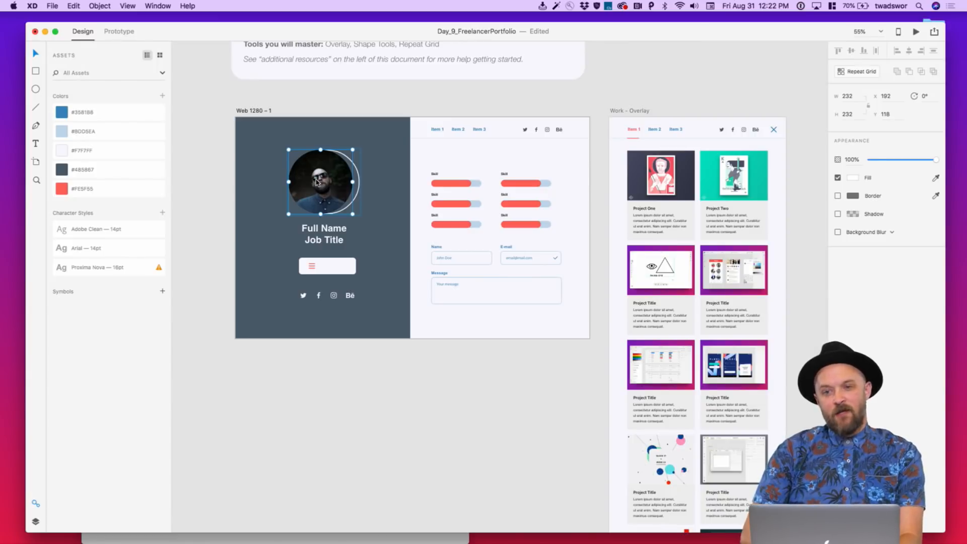
Enlarge the photo inside the avatar circle and reposition it so the face fills more of the mask
scroll(316, 181, "up", 5)
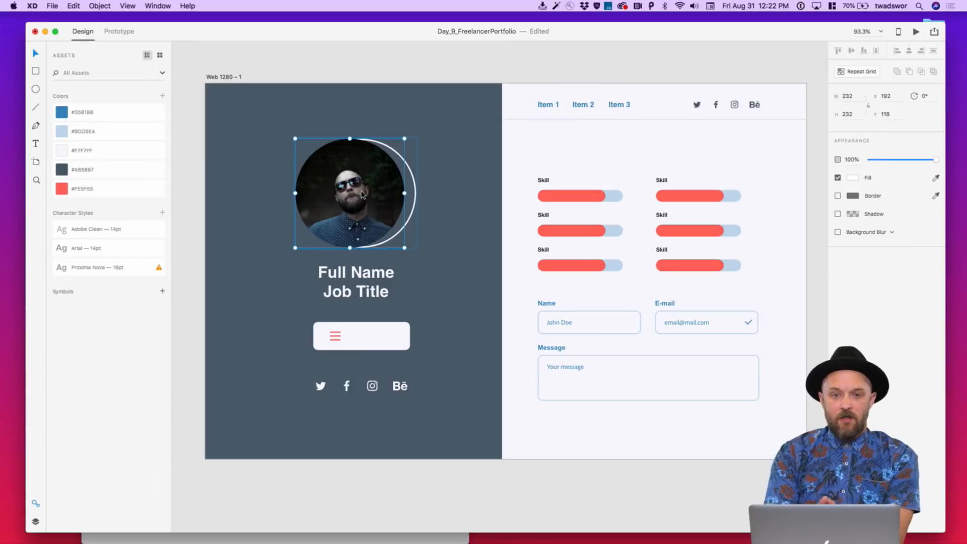
double_click(361, 190)
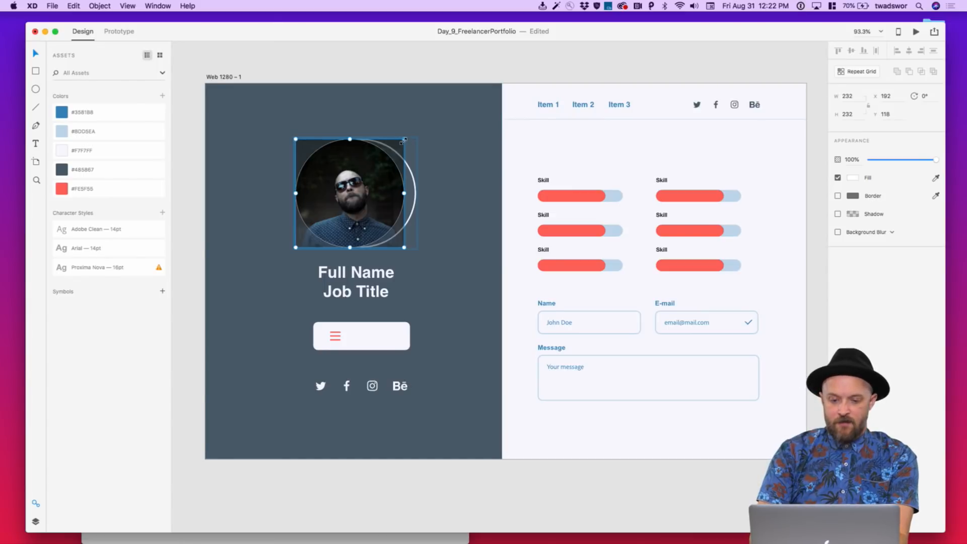
left_click_drag(405, 137, 426, 123)
left_click_drag(358, 192, 358, 188)
left_click(358, 78)
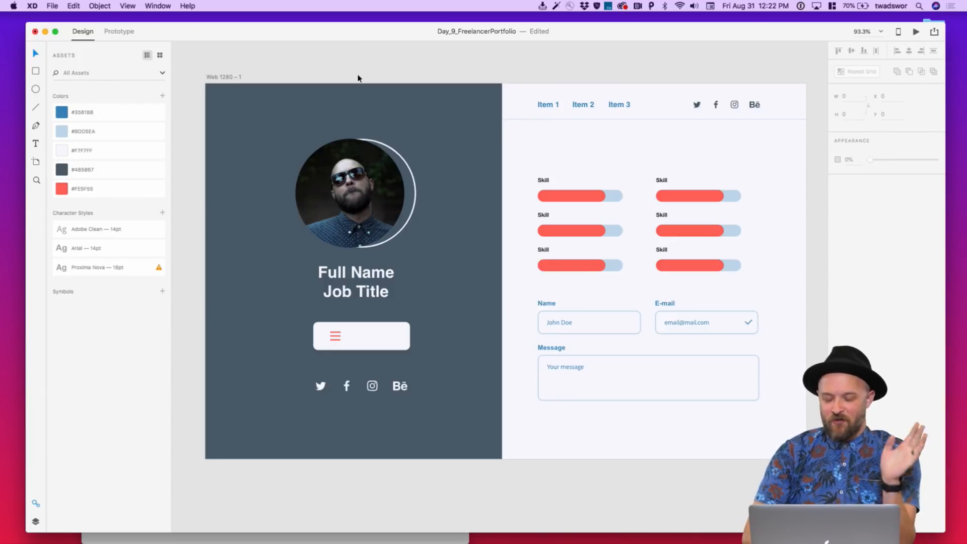
Add the text label "View Work" beside the red menu icon on the white button under the job title
scroll(359, 78, "up", 1)
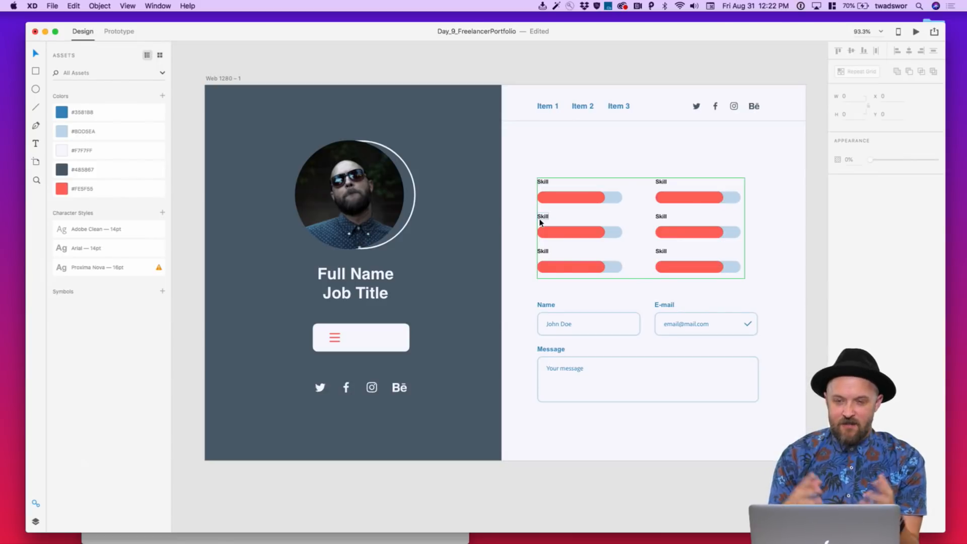
scroll(539, 222, "right", 10)
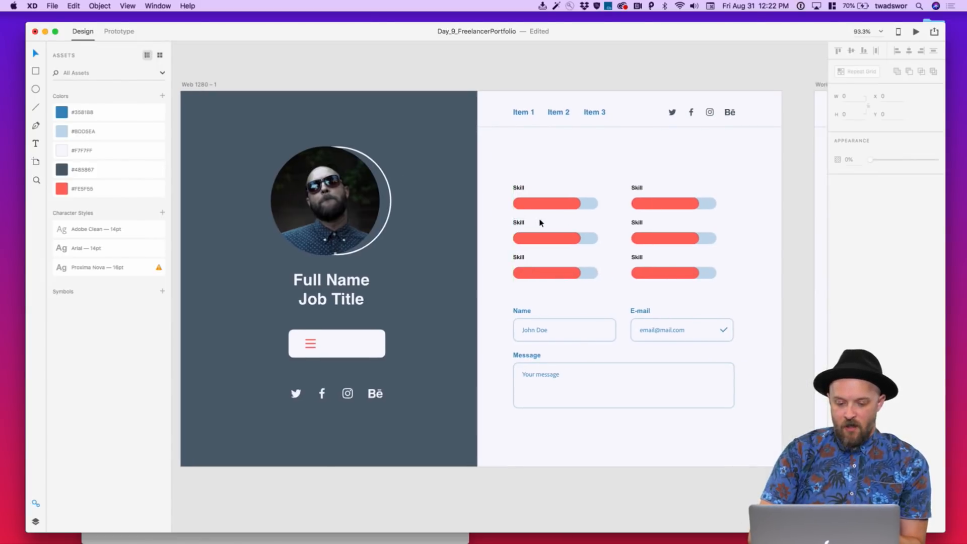
scroll(539, 223, "down", 5)
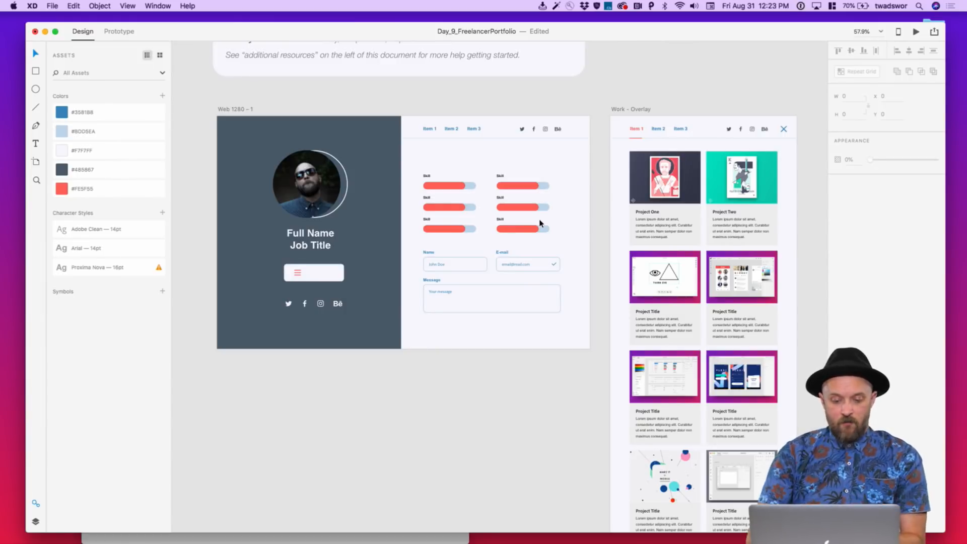
scroll(347, 276, "up", 5)
left_click(314, 270)
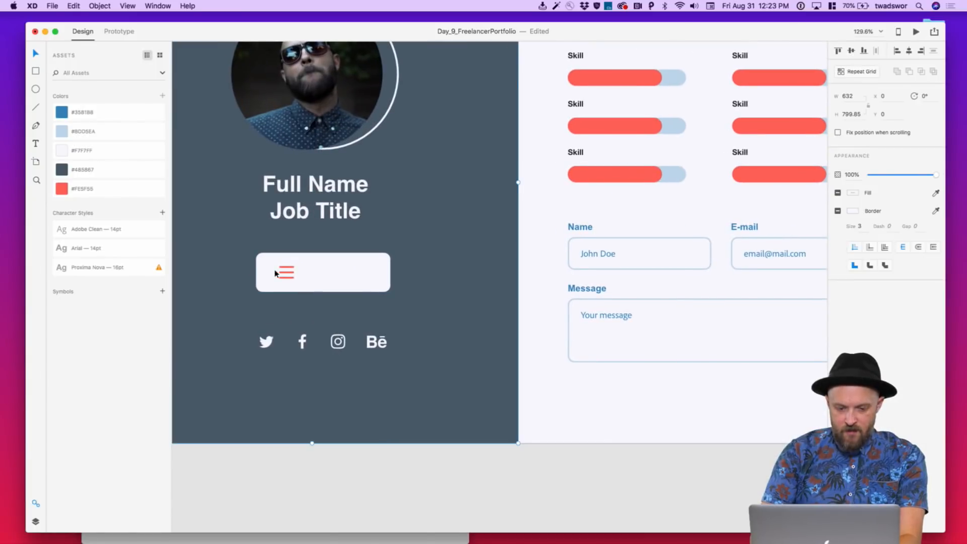
double_click(288, 275)
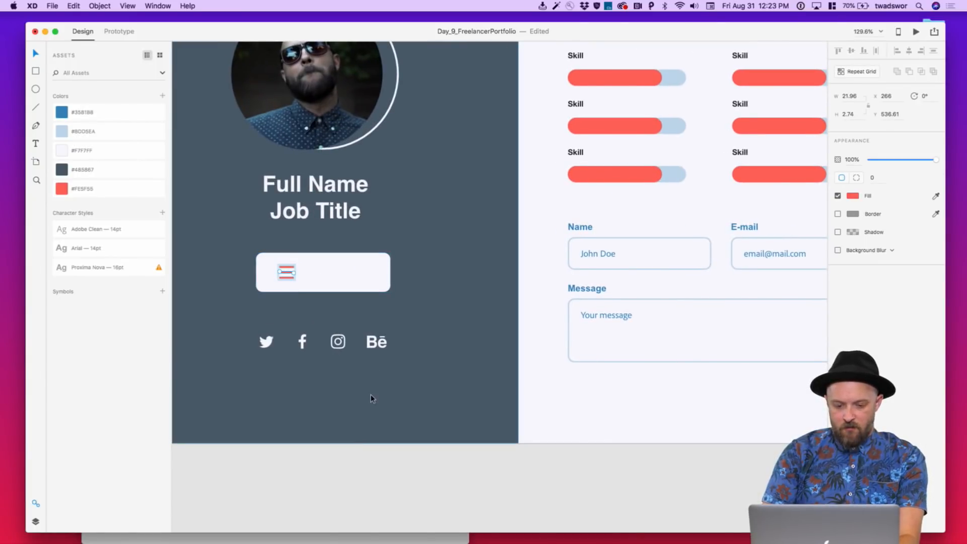
left_click(436, 334)
key("t")
left_click(309, 270)
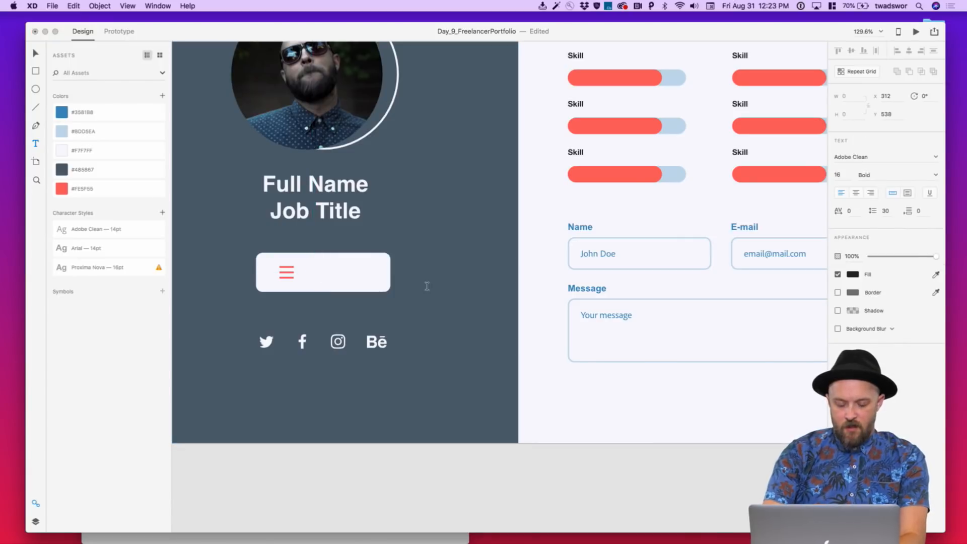
type("View Work")
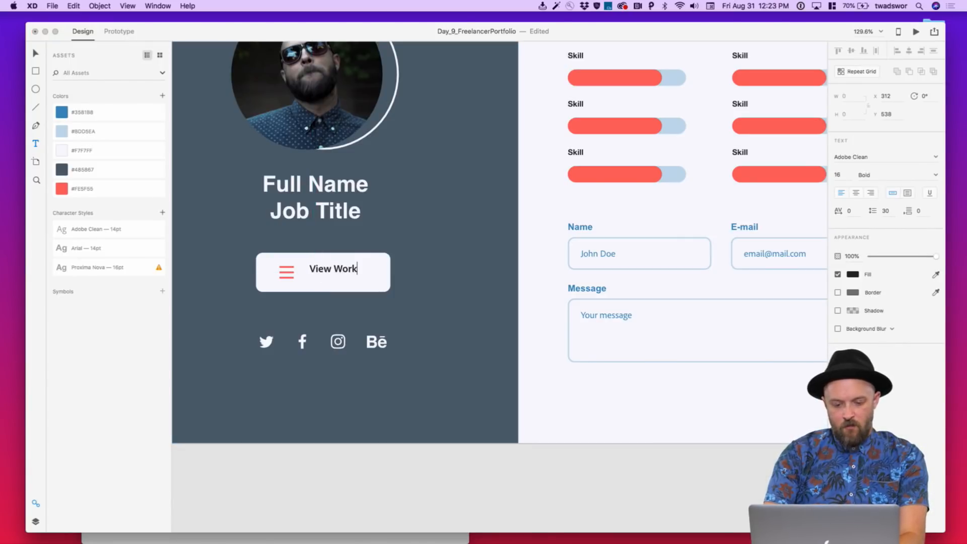
key("F2")
key("Escape")
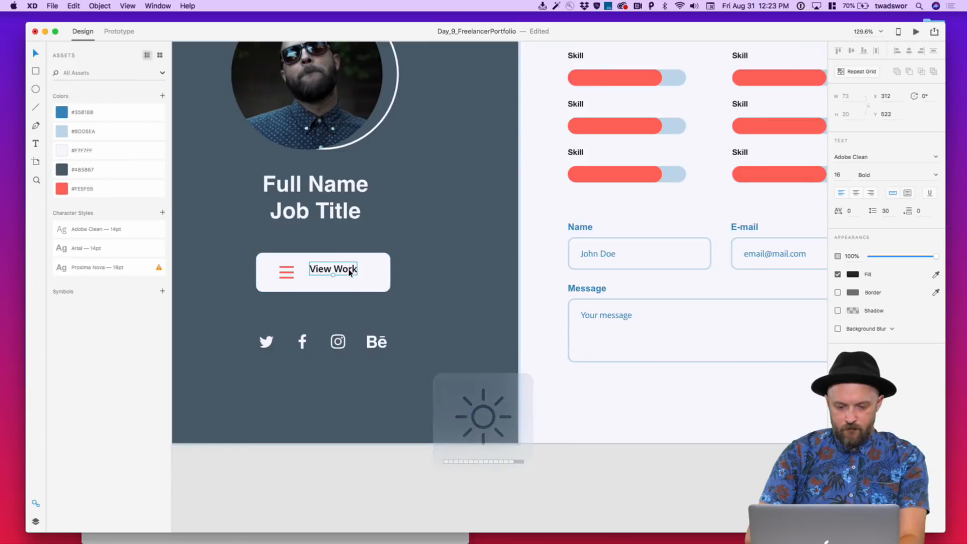
Align the View Work label vertically with the menu icon, shift it closer to it, and apply the red asset color #FE5F55
left_click_drag(362, 269, 350, 273)
key("F2")
key("F2")
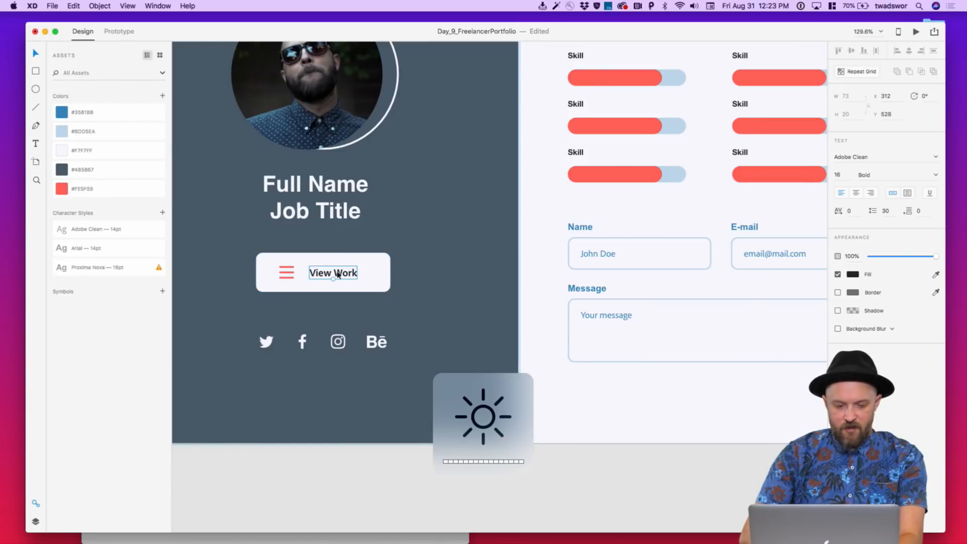
left_click_drag(333, 274, 329, 275)
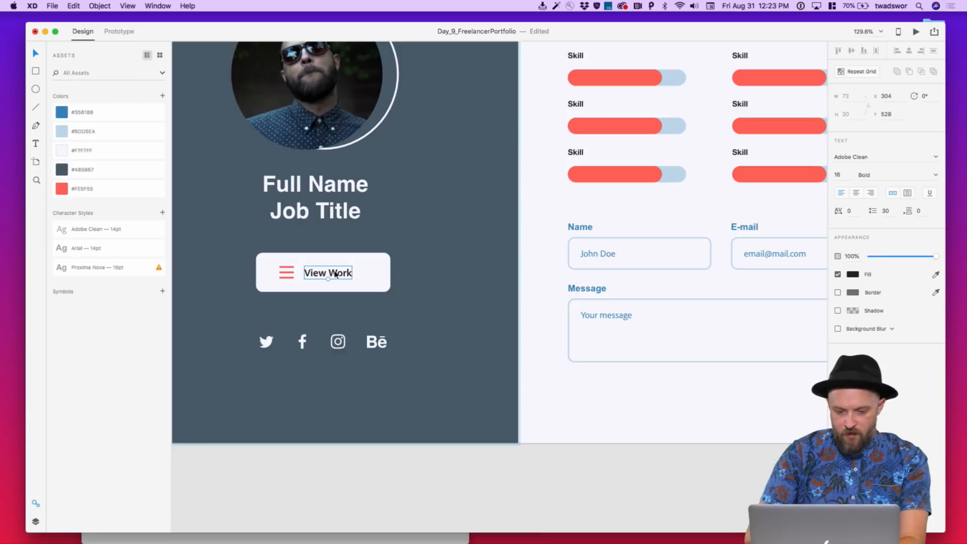
left_click(62, 189)
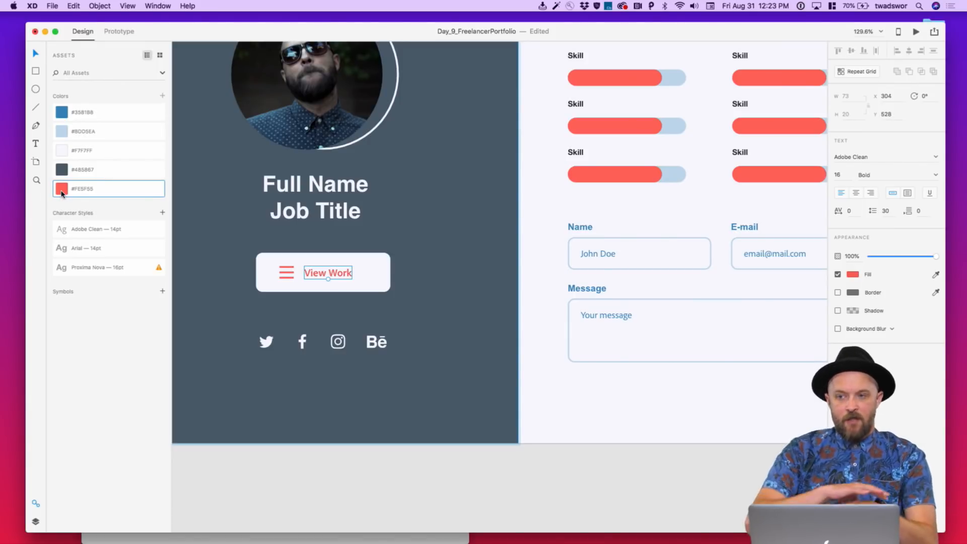
Set the View Work label's font size to 20 and realign it with the menu icon
left_click(843, 175)
type("18")
key("Return")
type("20")
key("Return")
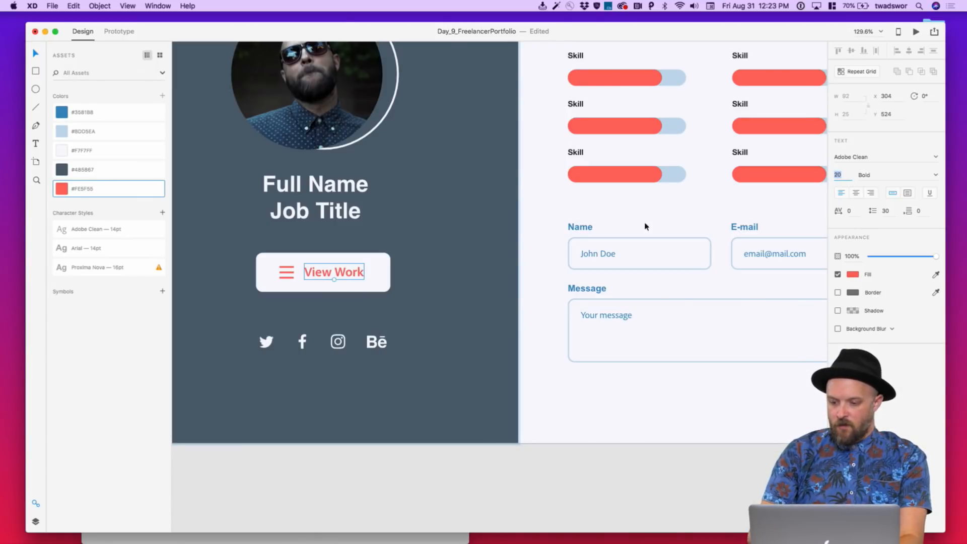
left_click_drag(351, 272, 350, 275)
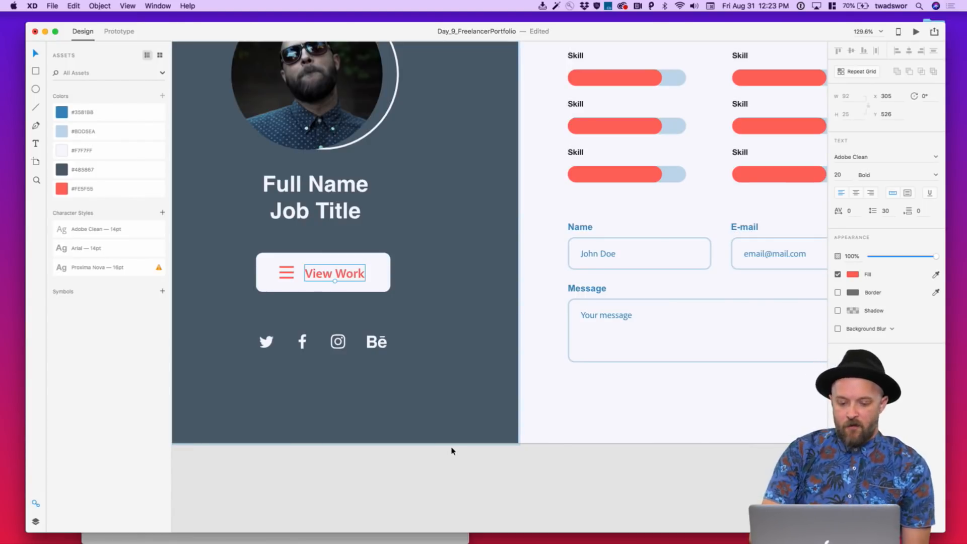
Select the whole View Work button with its icon and label, and save it as a symbol in the assets
key("Escape")
scroll(401, 411, "down", 5)
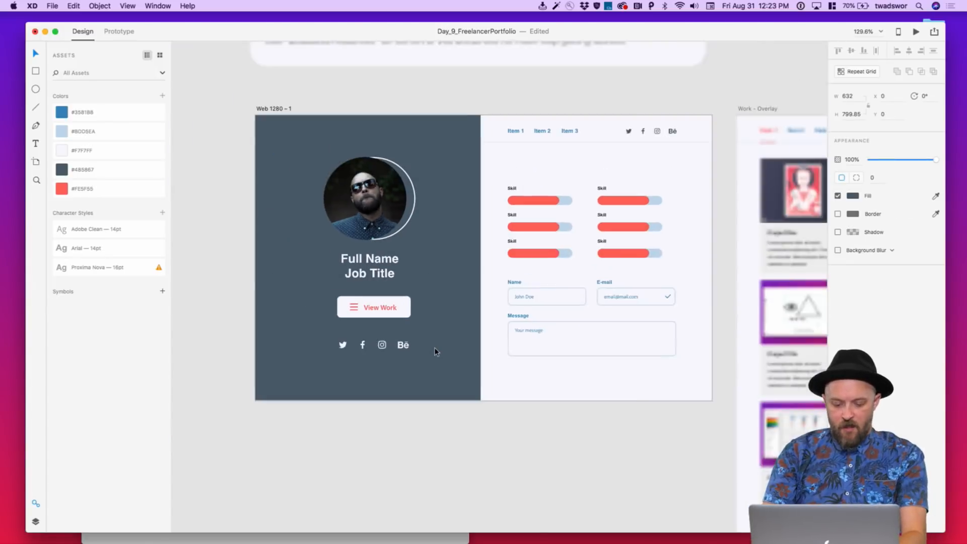
left_click(419, 399)
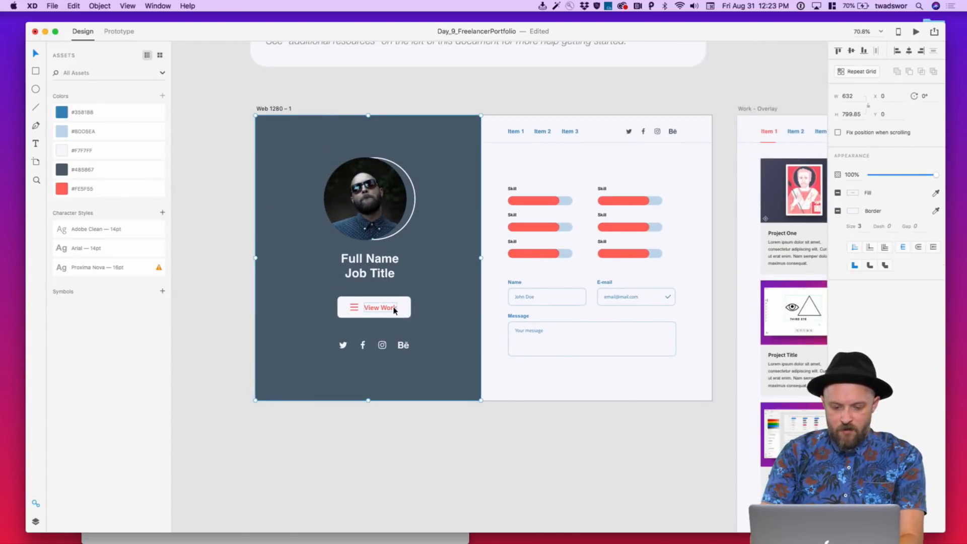
left_click(415, 428)
left_click(371, 308)
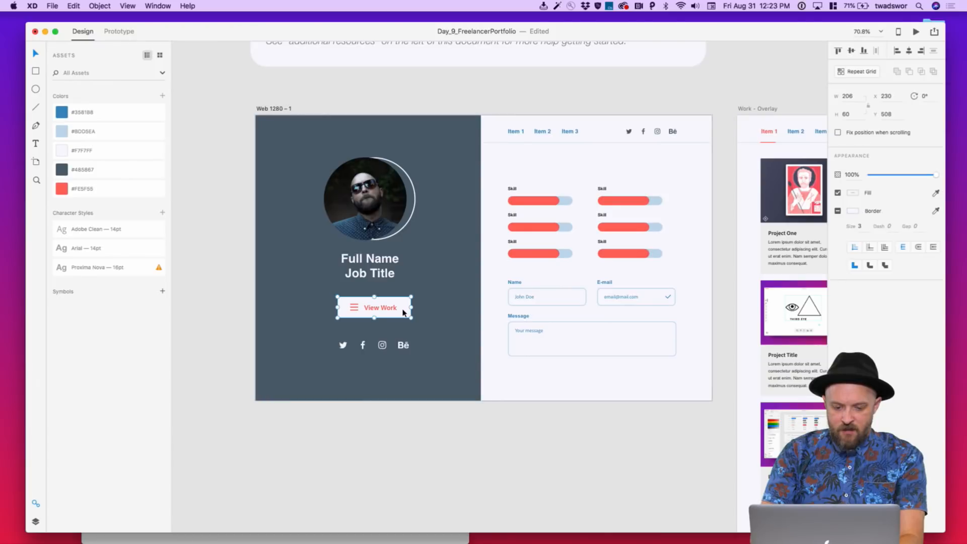
left_click(358, 308)
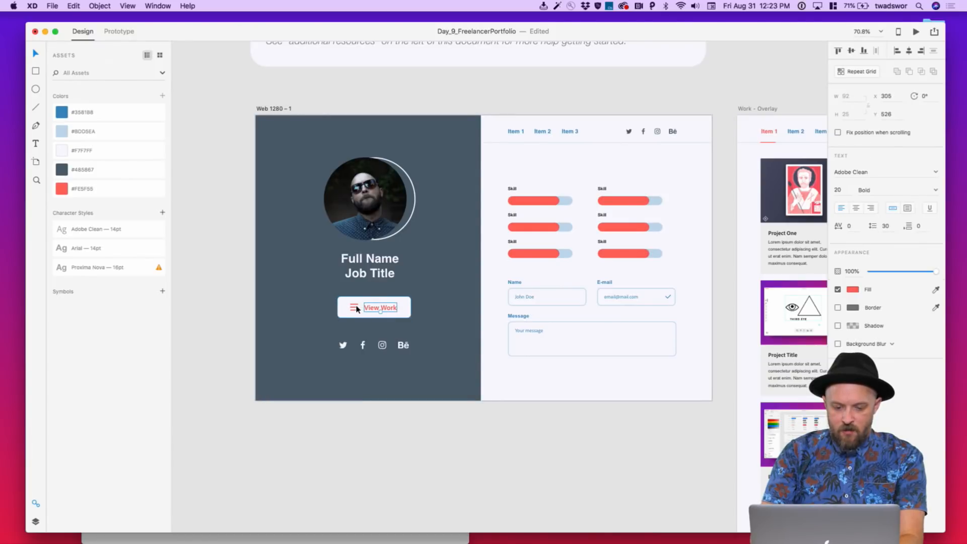
scroll(357, 306, "up", 3)
left_click(255, 294)
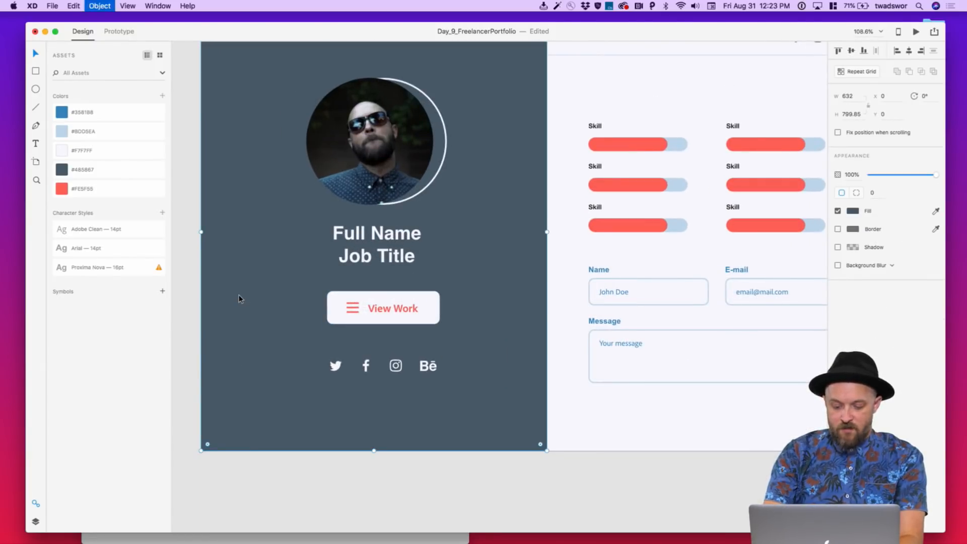
left_click_drag(245, 281, 410, 332)
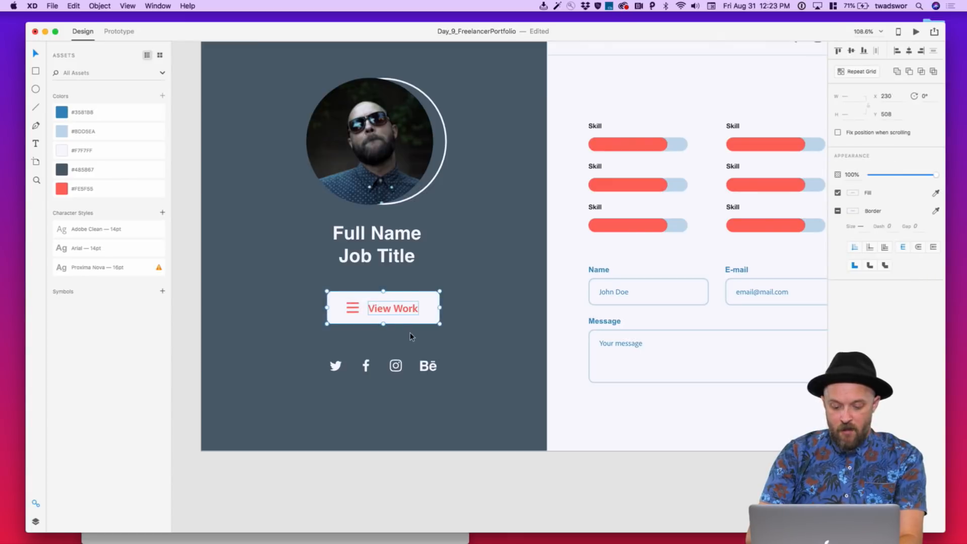
left_click(161, 292)
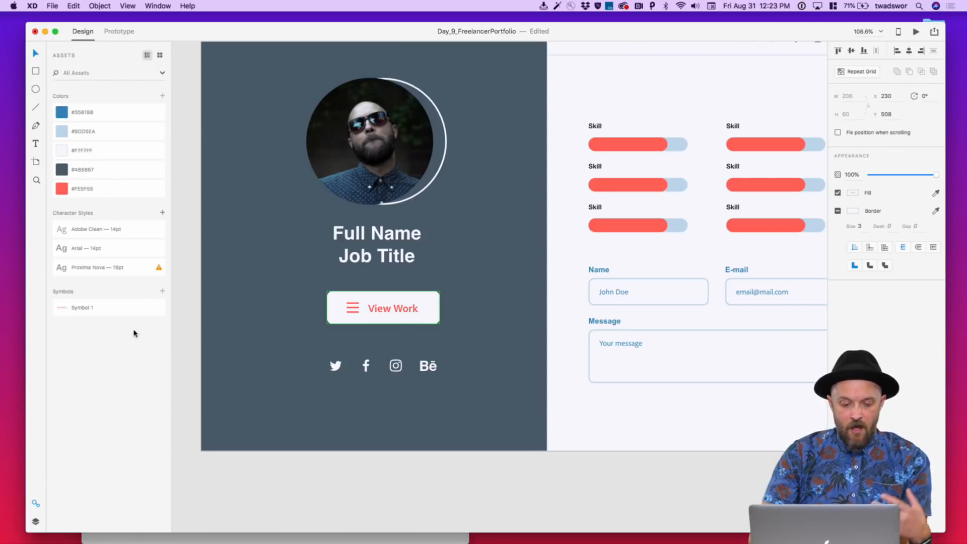
Place a copy of the button symbol below the artboard and change its label to "Contact"
left_click_drag(91, 308, 500, 495)
double_click(499, 492)
double_click(499, 492)
type("Contact")
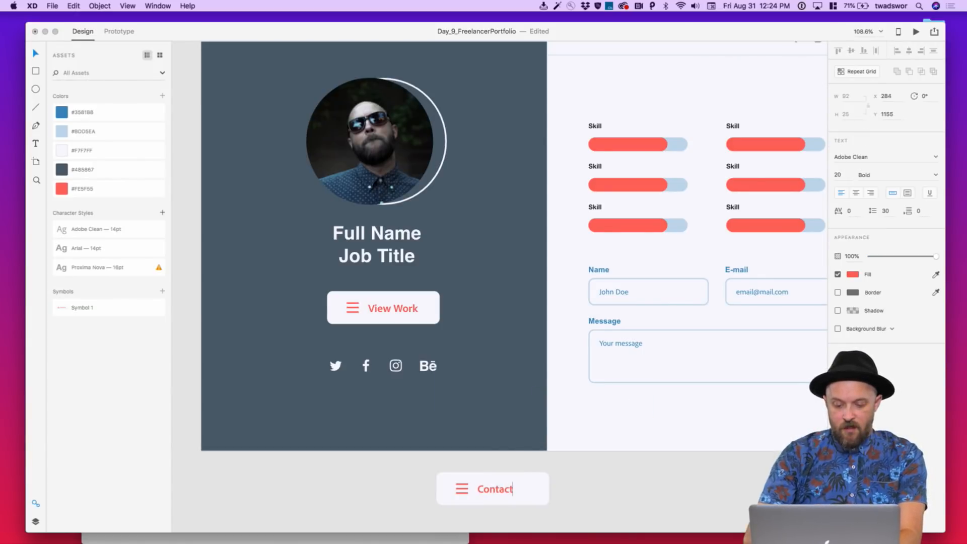
key("Escape")
left_click(579, 492)
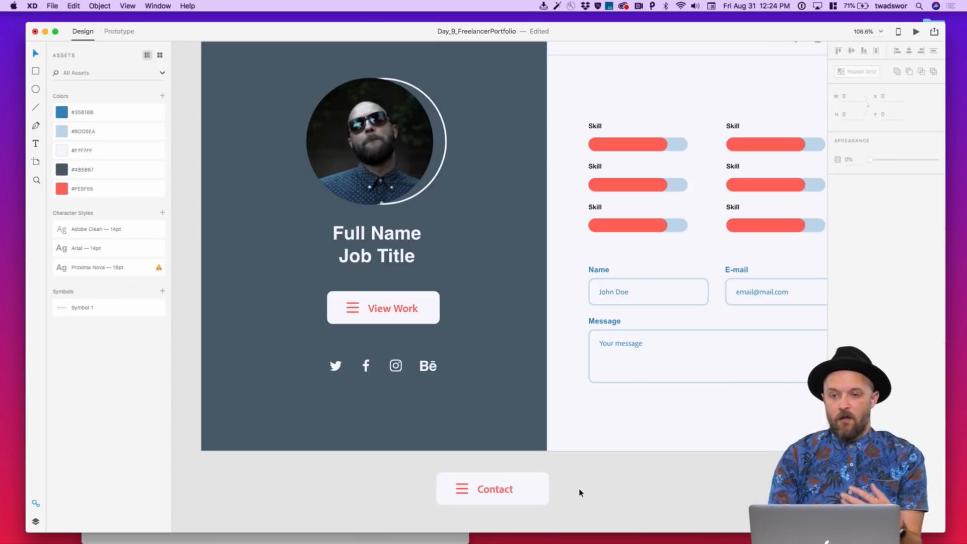
Shift the Contact label inside the symbol copy, and undo both that move and the label text change
double_click(493, 490)
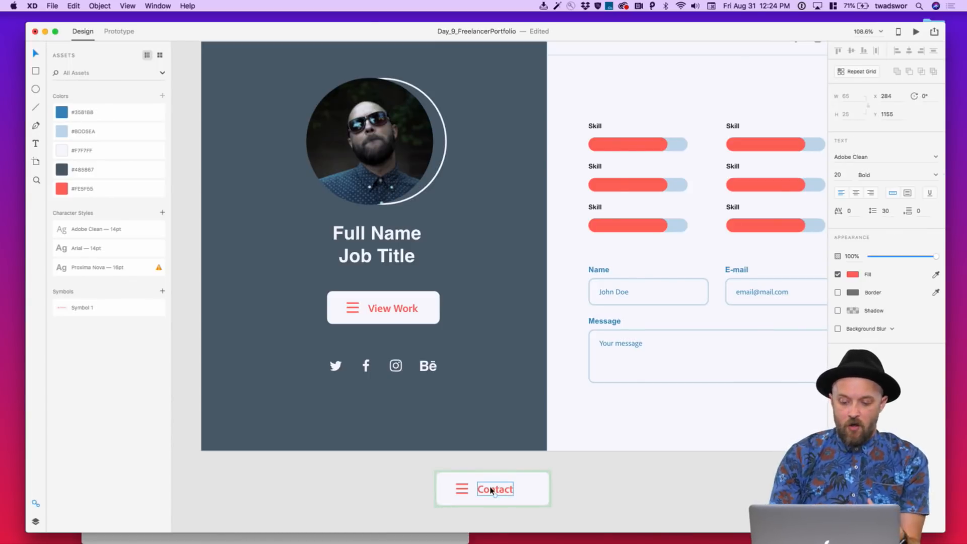
left_click_drag(491, 490, 493, 487)
key("super+z")
key("super+z")
key("super+z")
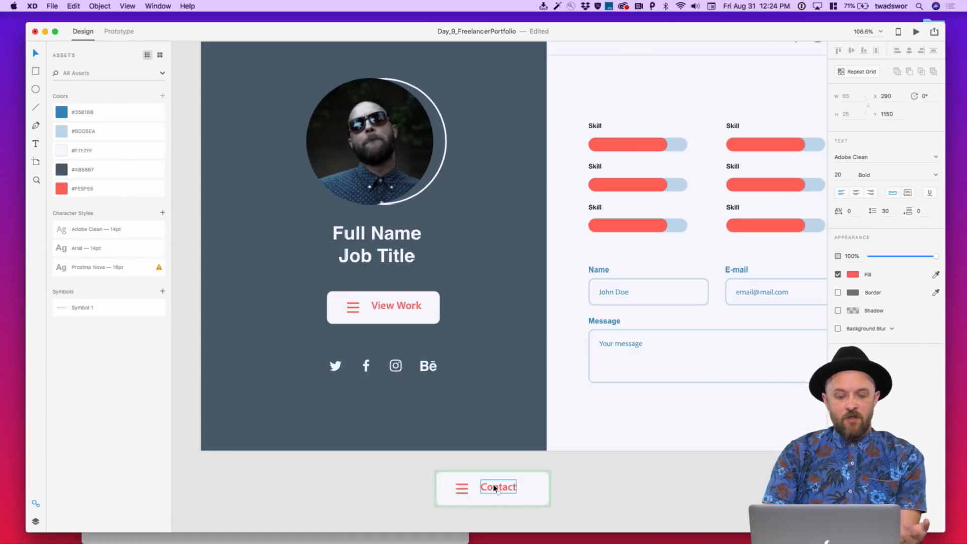
Delete the button symbol copy below the artboard
left_click(572, 488)
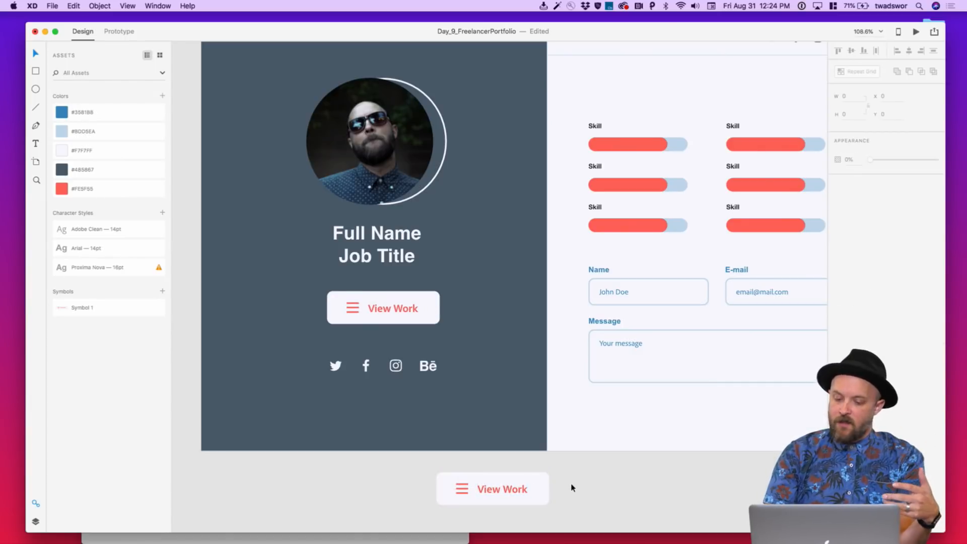
left_click(525, 503)
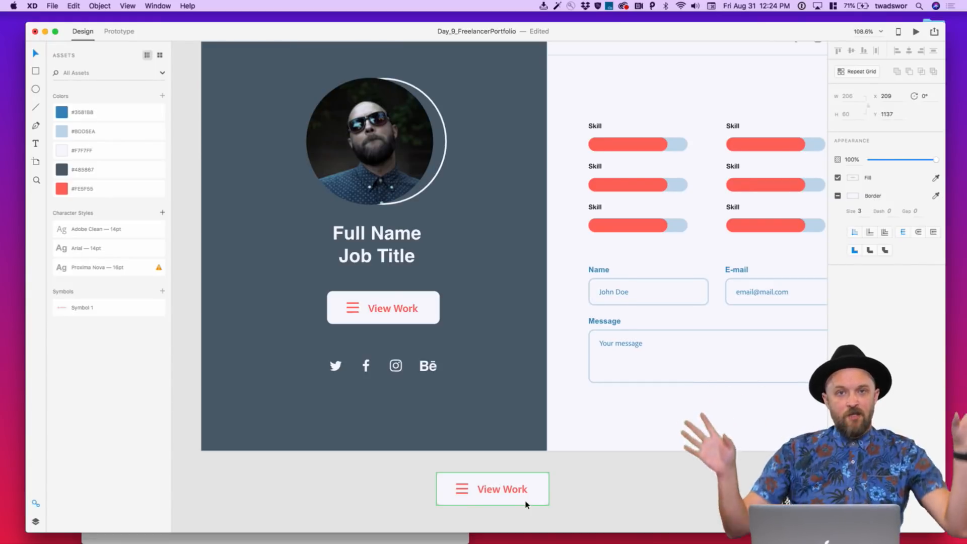
key("Delete")
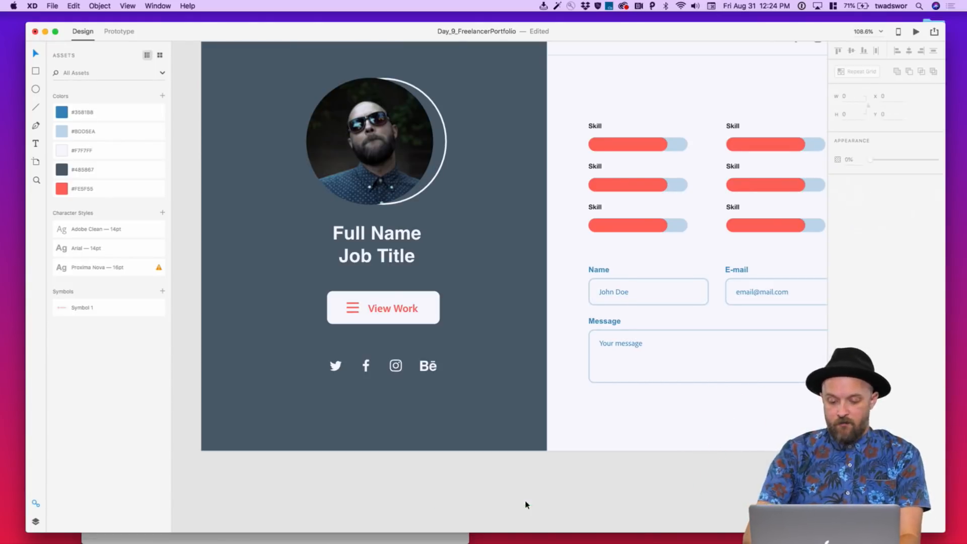
Link the View Work button to the Work - Overlay artboard with a prototype transition
scroll(657, 434, "down", 6)
scroll(654, 439, "right", 3)
scroll(654, 439, "down", 1)
left_click(379, 340)
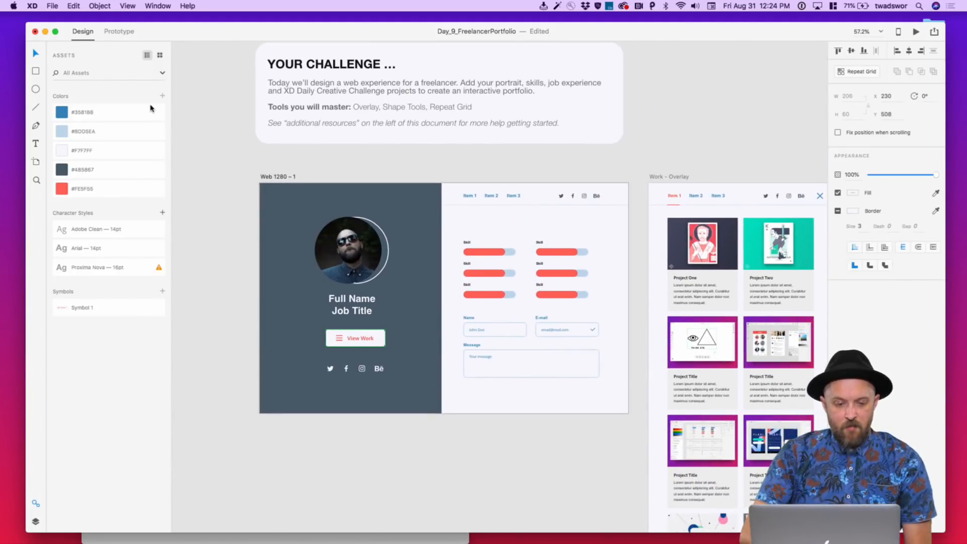
left_click(126, 34)
scroll(399, 212, "right", 3)
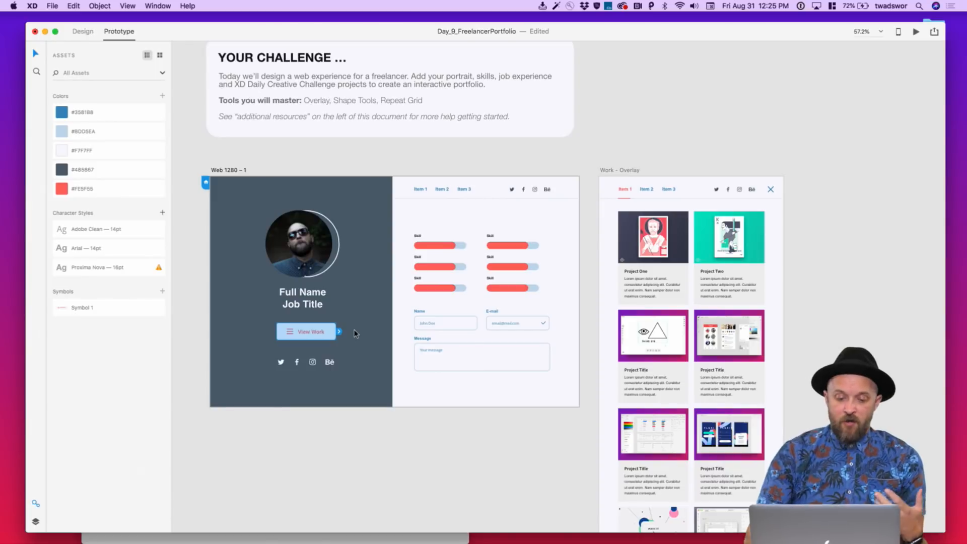
left_click(317, 295)
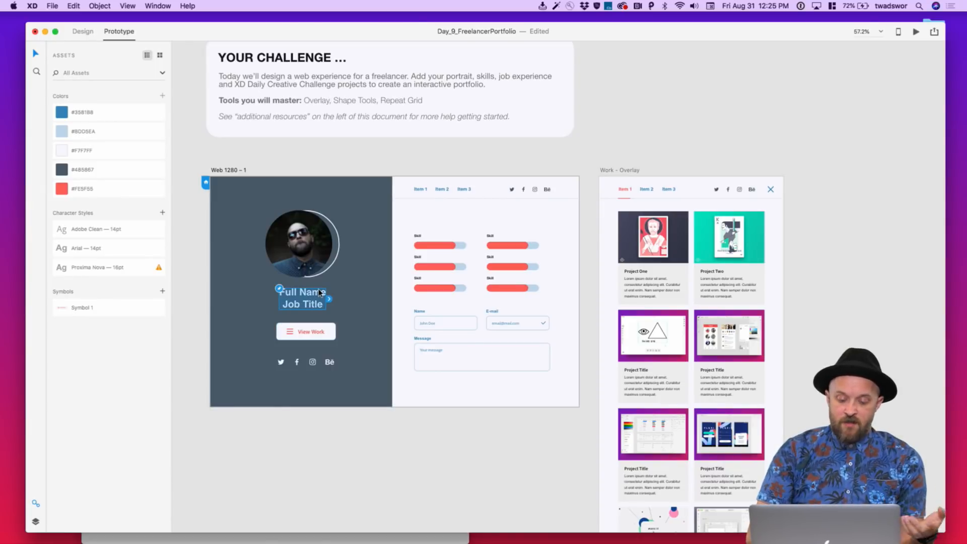
left_click(333, 336)
left_click_drag(339, 332, 611, 245)
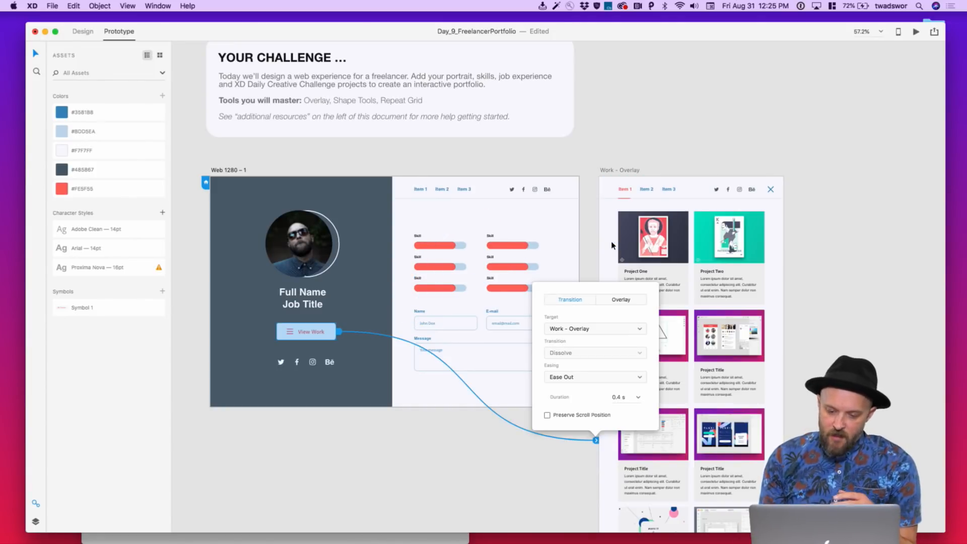
left_click(618, 128)
Preview the prototype, follow the View Work button, look through the projects page, and close the preview
left_click(915, 31)
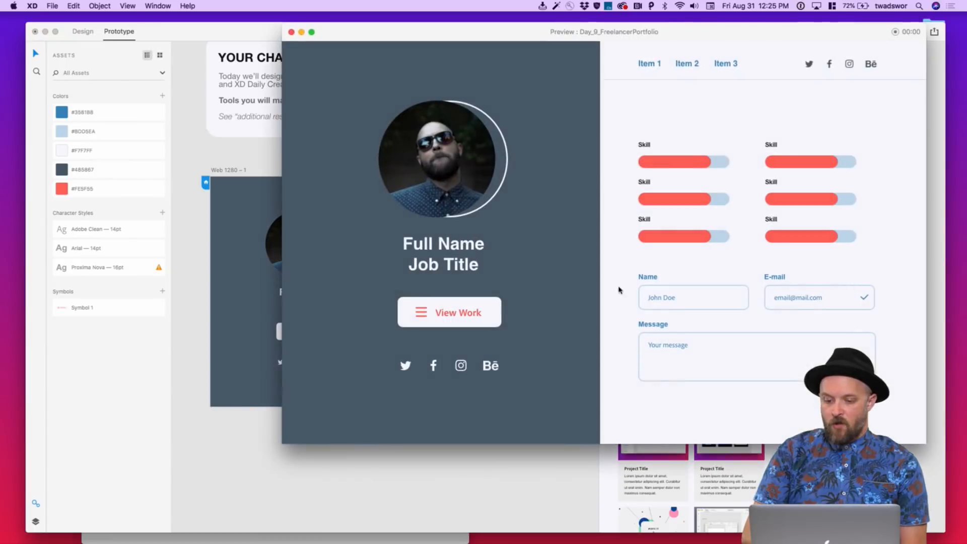
left_click(449, 320)
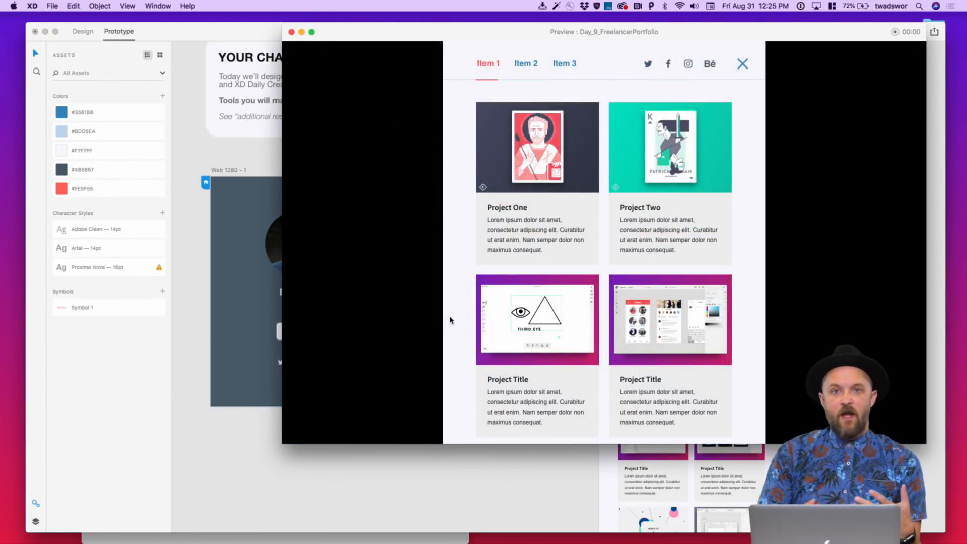
scroll(658, 301, "down", 8)
scroll(659, 301, "up", 3)
scroll(658, 301, "up", 5)
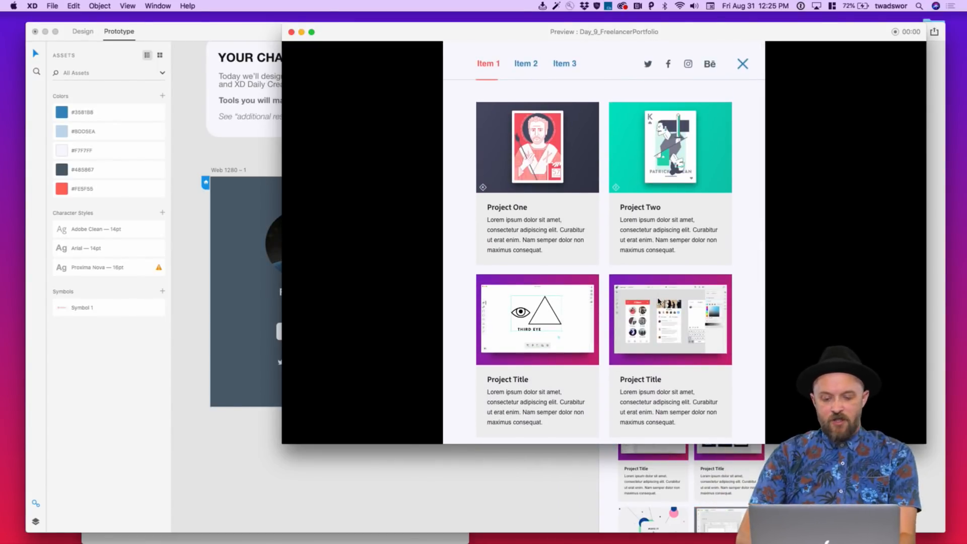
key("super+w")
Change the View Work link to an overlay and shift the overlay's position slightly left on the Web 1280 – 1 artboard
left_click(318, 330)
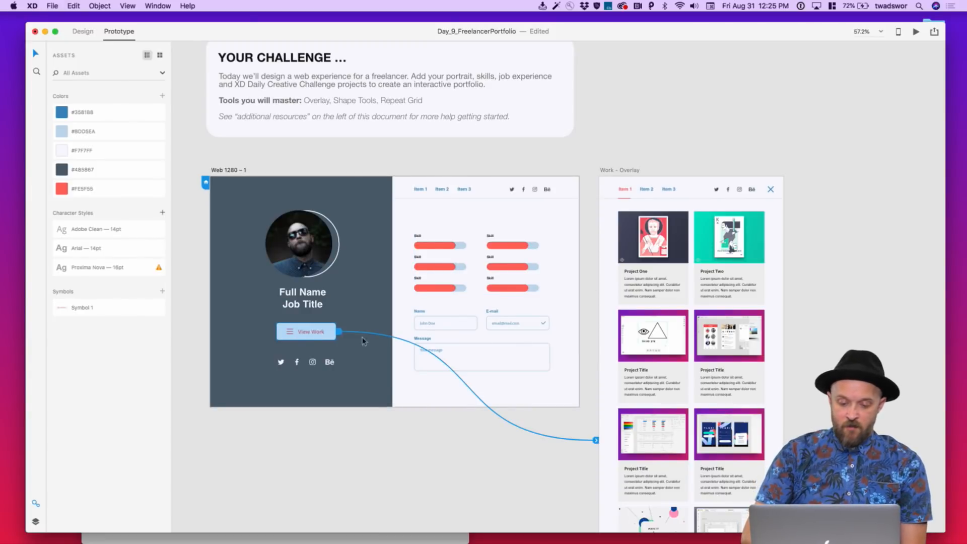
left_click(596, 440)
left_click(624, 300)
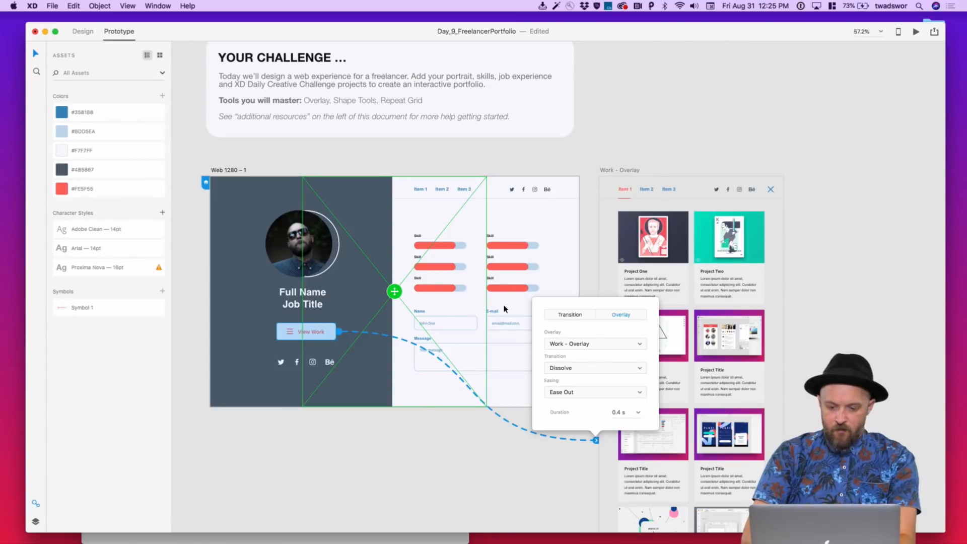
left_click(396, 292)
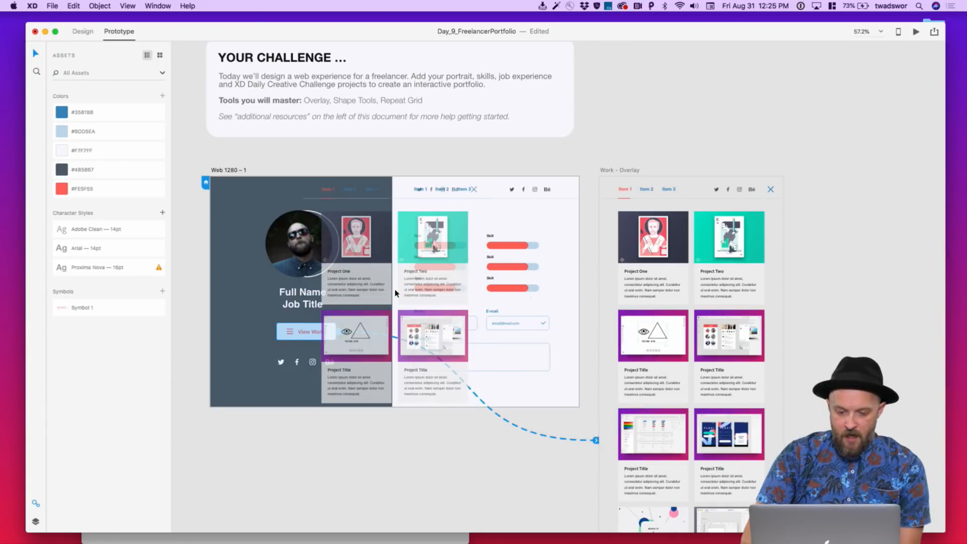
mouse_move(395, 293)
left_mouse_down()
mouse_move(396, 312)
mouse_move(388, 294)
mouse_move(394, 300)
left_mouse_up()
left_click_drag(393, 300, 392, 298)
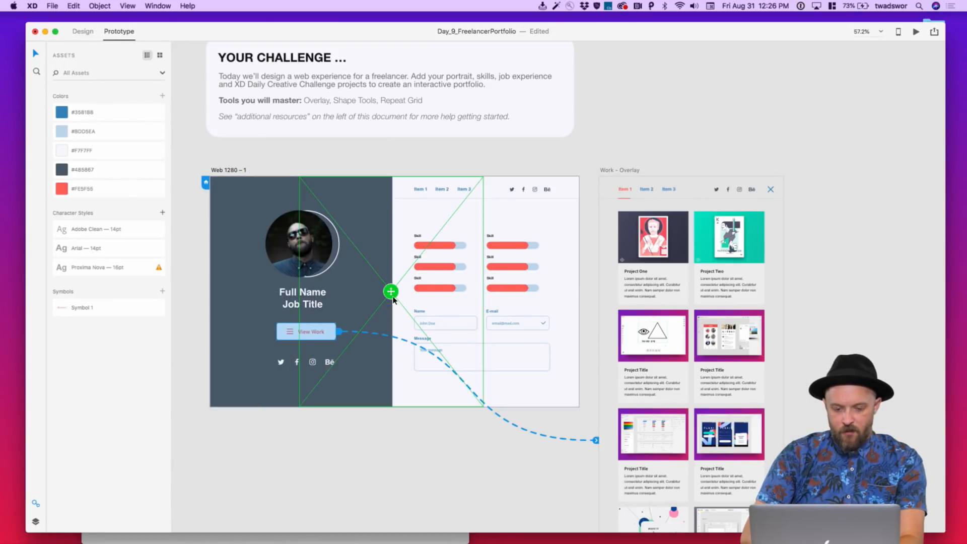
left_click(545, 221)
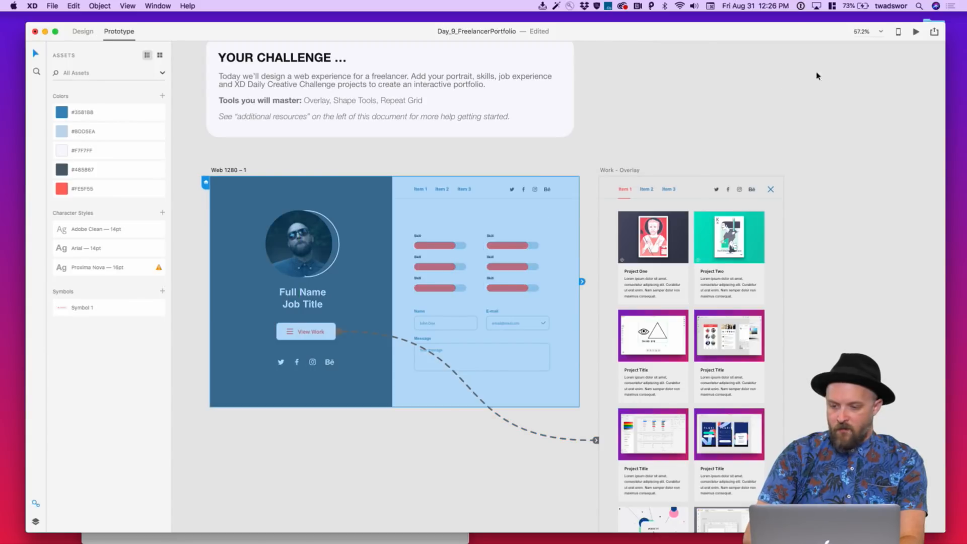
Preview the project overlay from the View Work button and move the preview aside to uncover the Work - Overlay artboard
left_click(916, 32)
left_click(479, 315)
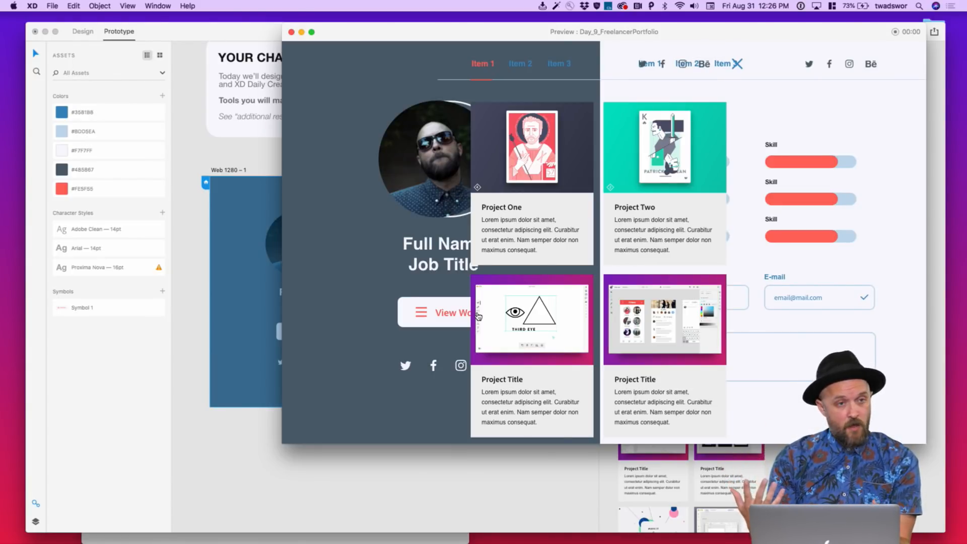
left_click_drag(499, 38, 102, 93)
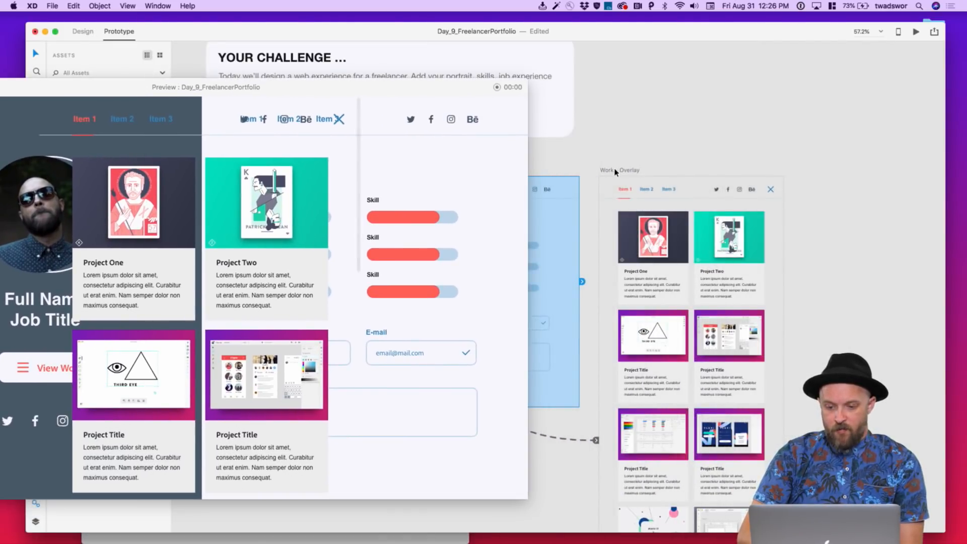
Close the preview and turn on the background fill of the Work - Overlay artboard in Design mode
left_click(616, 170)
left_click(83, 31)
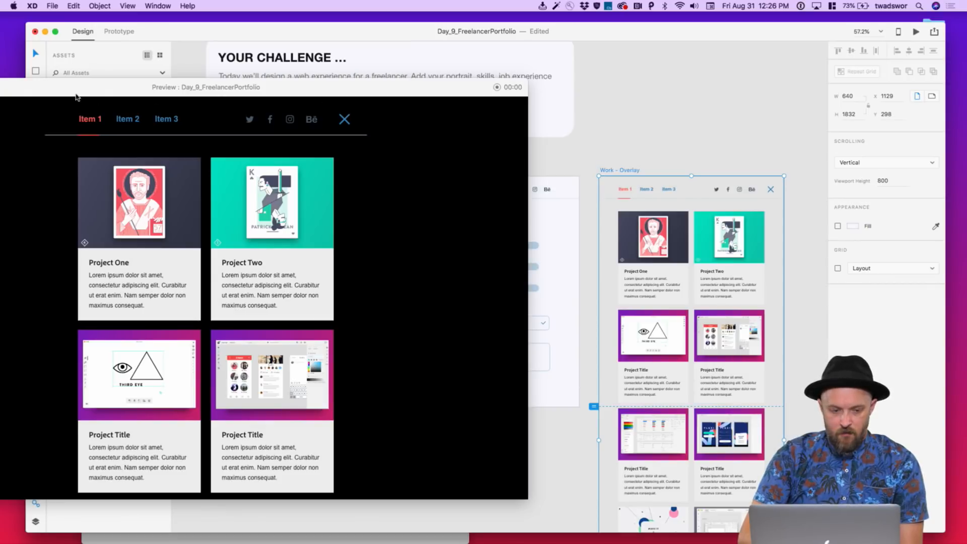
left_click_drag(76, 94, 227, 110)
left_click(44, 103)
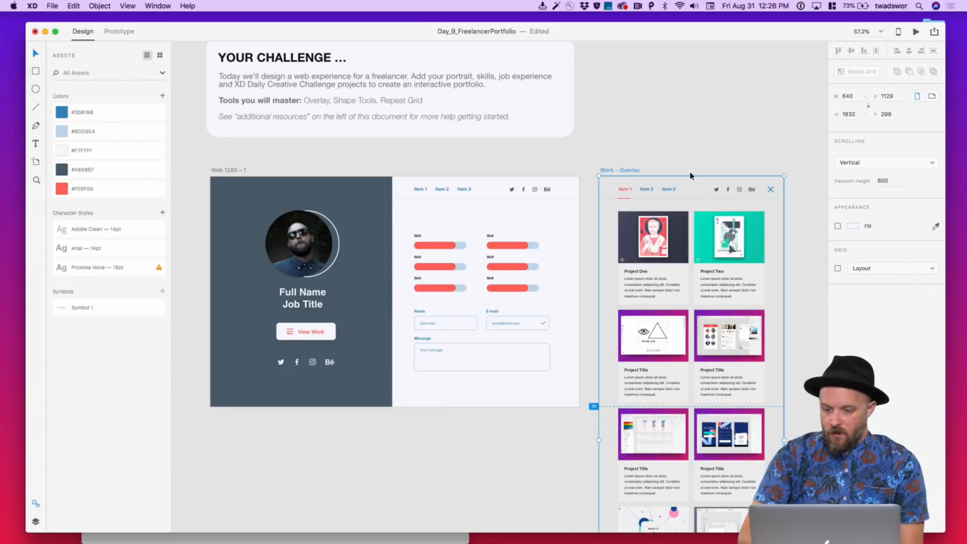
left_click(855, 226)
left_click(850, 218)
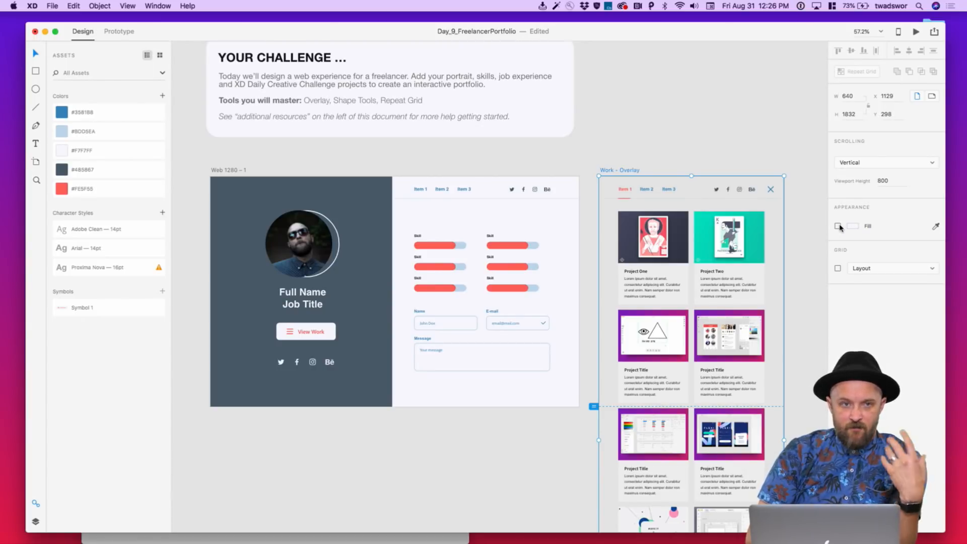
left_click(838, 226)
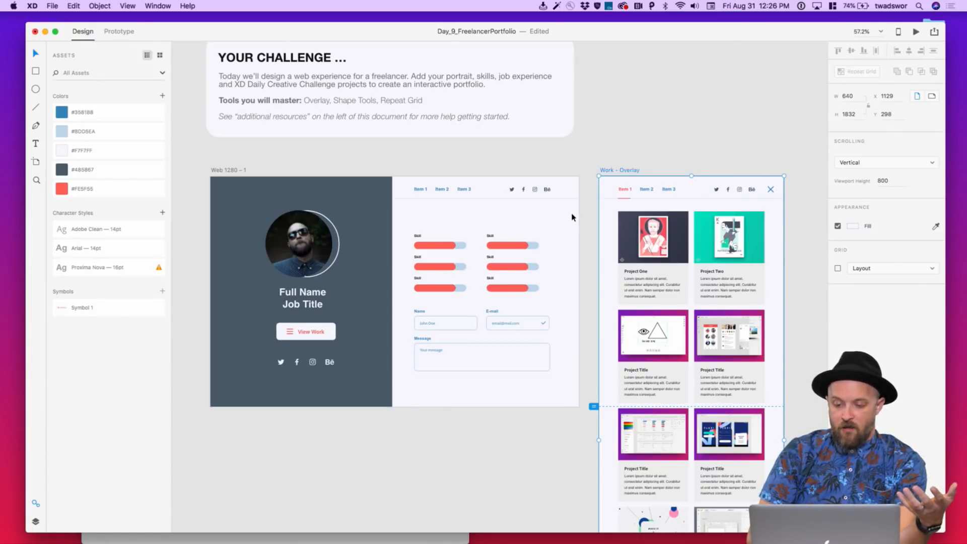
Preview the View Work overlay with its filled background, scroll through all its projects, and close the preview
left_click(237, 165)
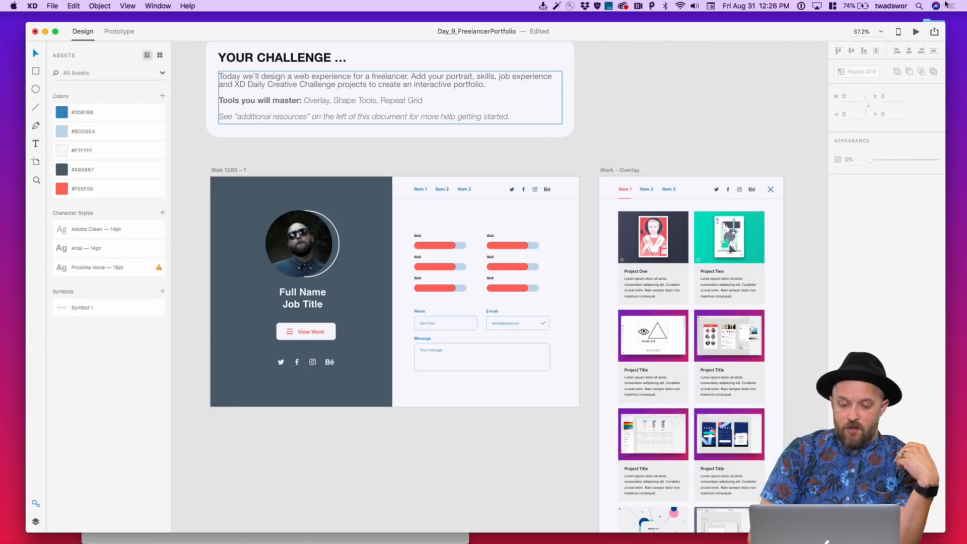
left_click(916, 32)
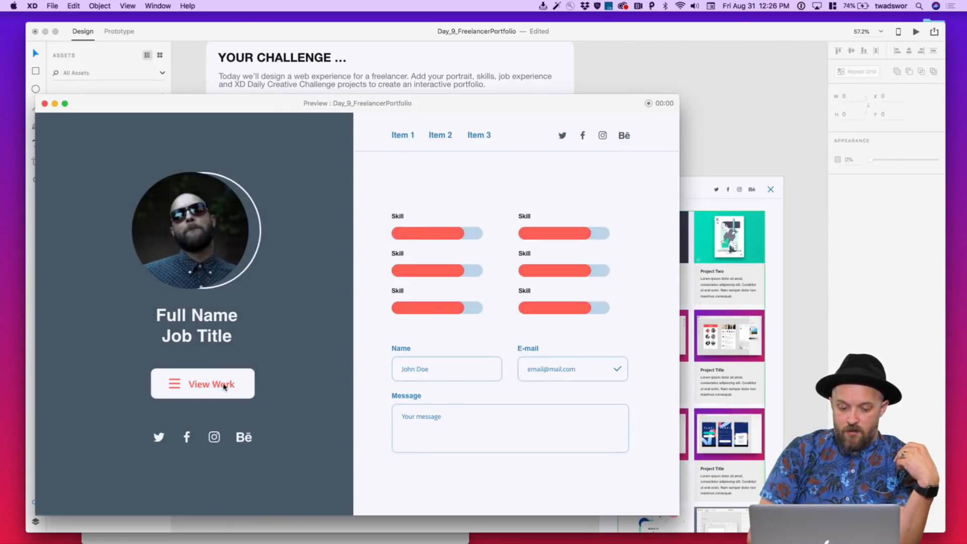
left_click(225, 388)
scroll(432, 421, "down", 10)
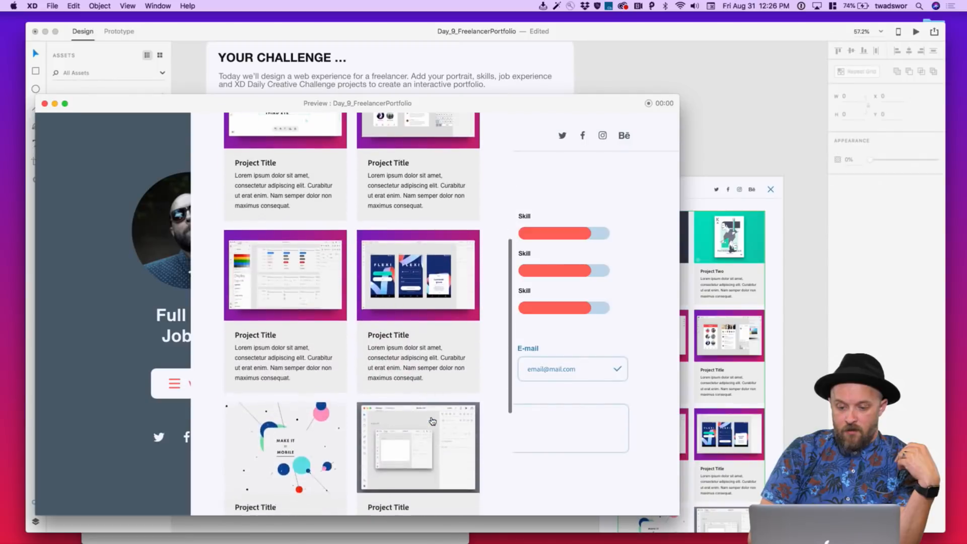
scroll(432, 420, "up", 10)
scroll(432, 420, "down", 5)
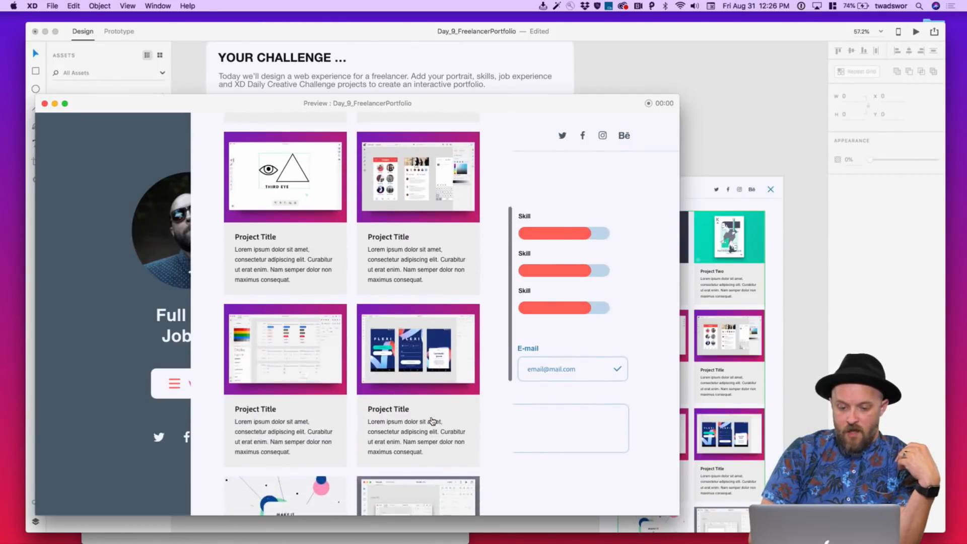
scroll(432, 420, "up", 5)
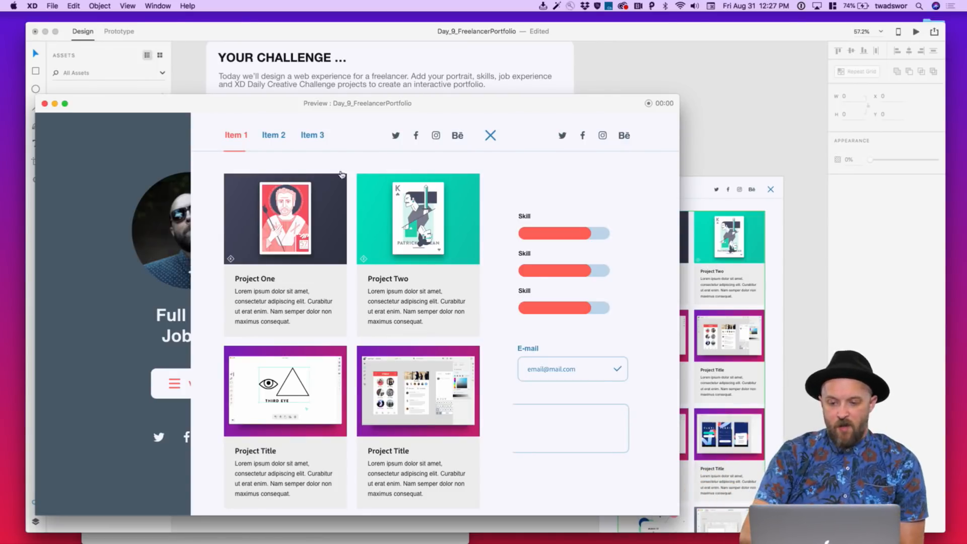
scroll(203, 204, "down", 10)
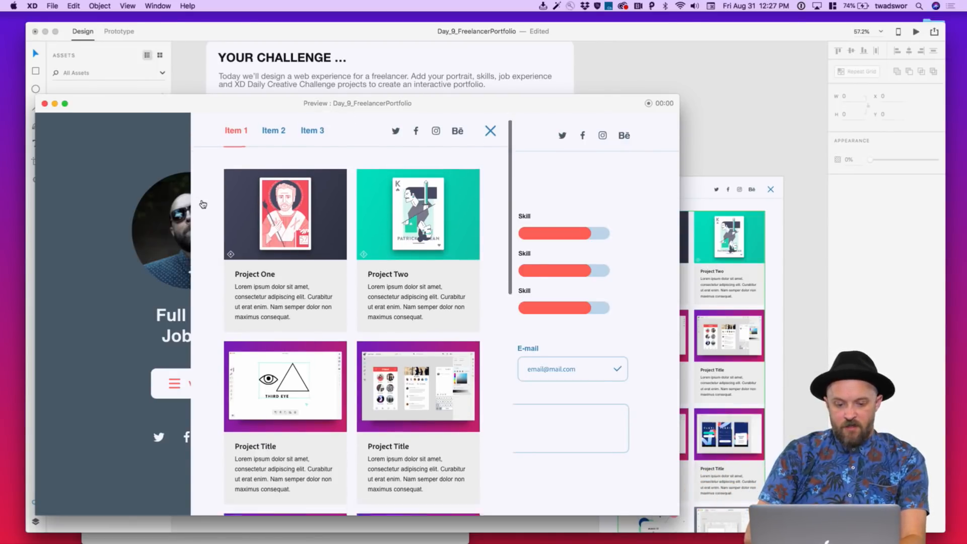
scroll(194, 342, "up", 10)
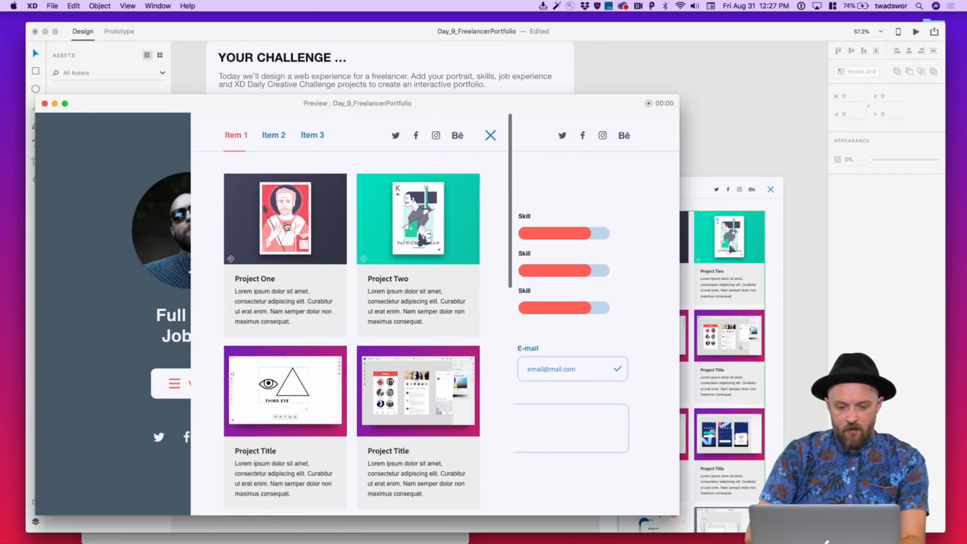
left_click(45, 103)
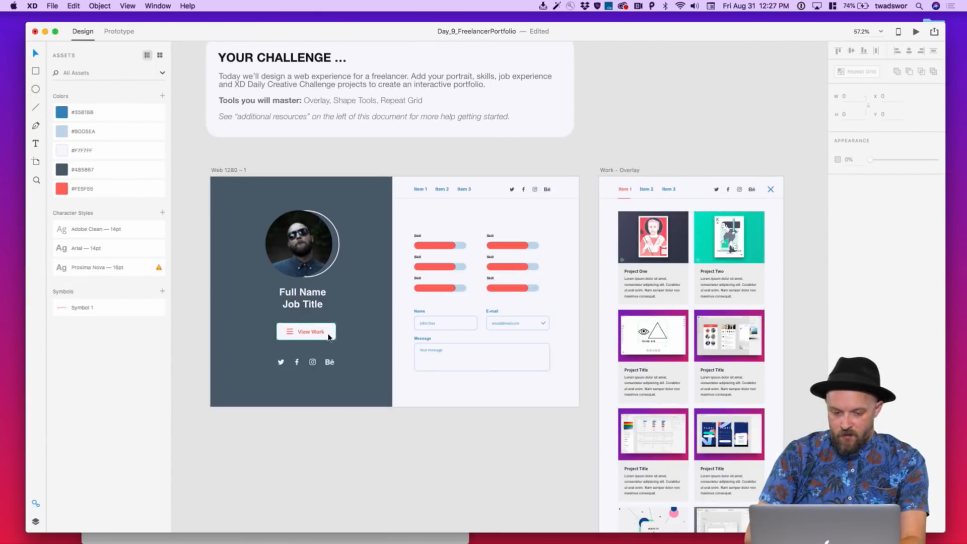
Inspect the overlay interaction settings of the View Work button in Prototype mode
left_click(130, 32)
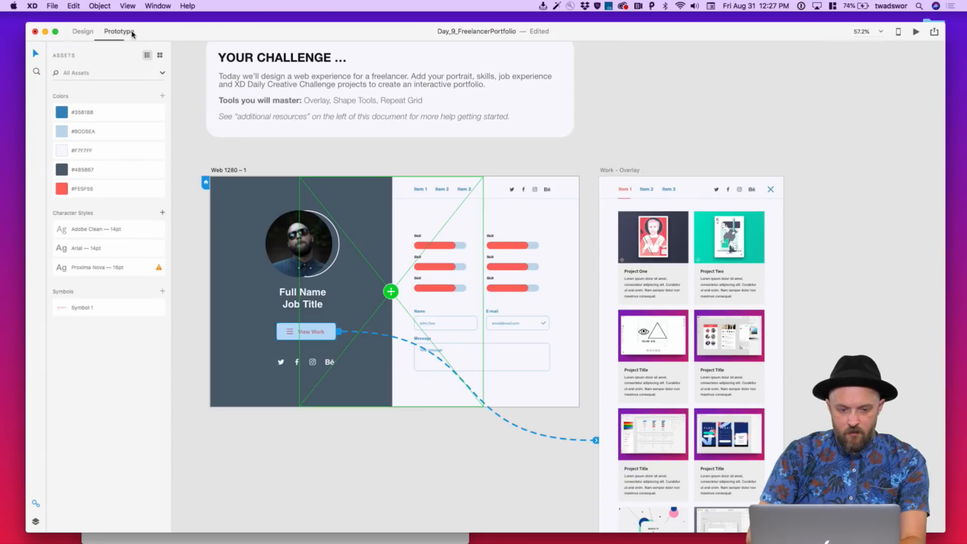
left_click(340, 333)
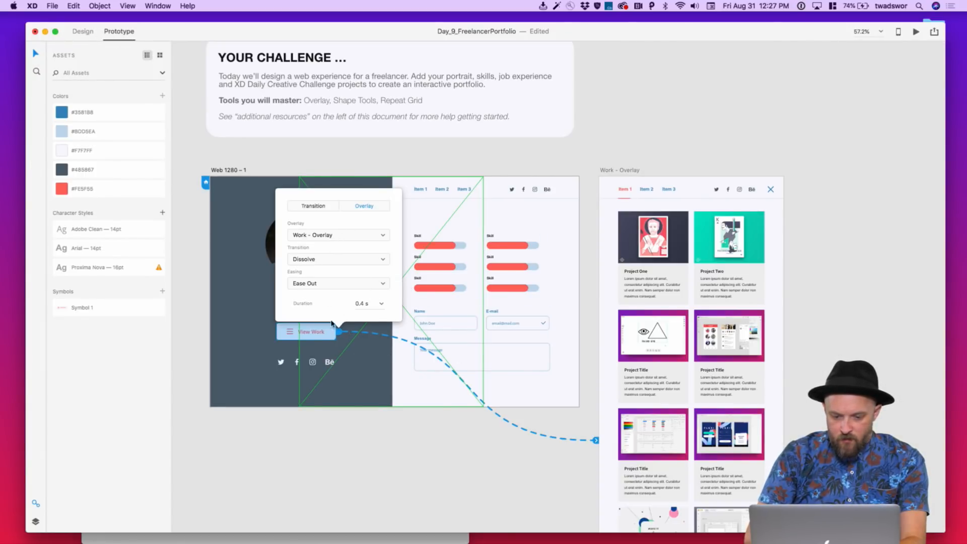
left_click(478, 487)
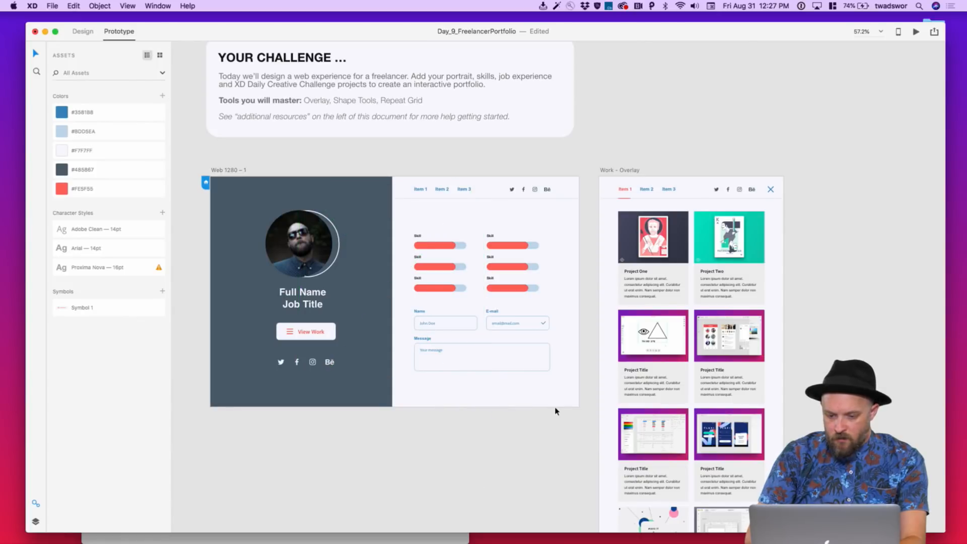
Inspect the Work - Overlay artboard's return link and its available transition targets
scroll(425, 282, "right", 4)
scroll(425, 282, "down", 1)
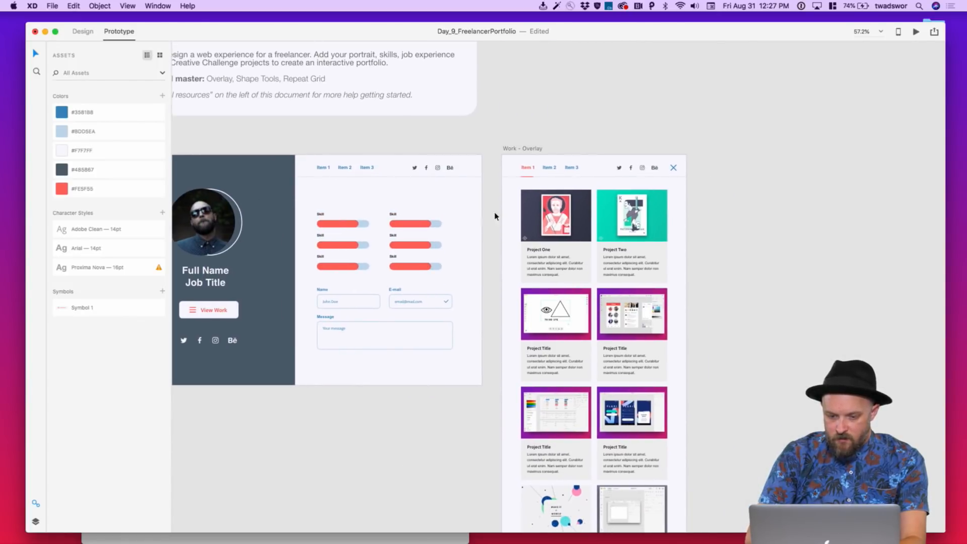
left_click(511, 149)
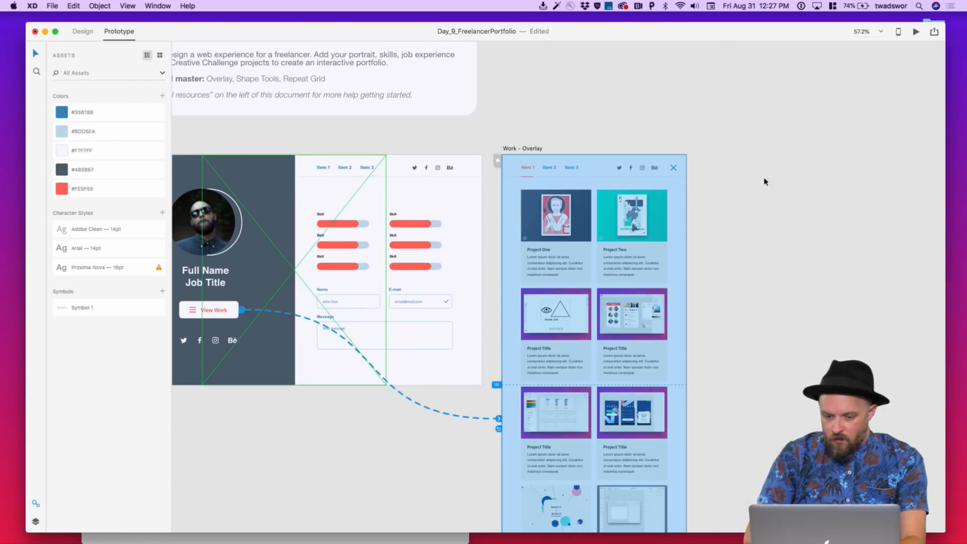
scroll(680, 196, "left", 3)
scroll(679, 196, "left", 1)
left_click(584, 426)
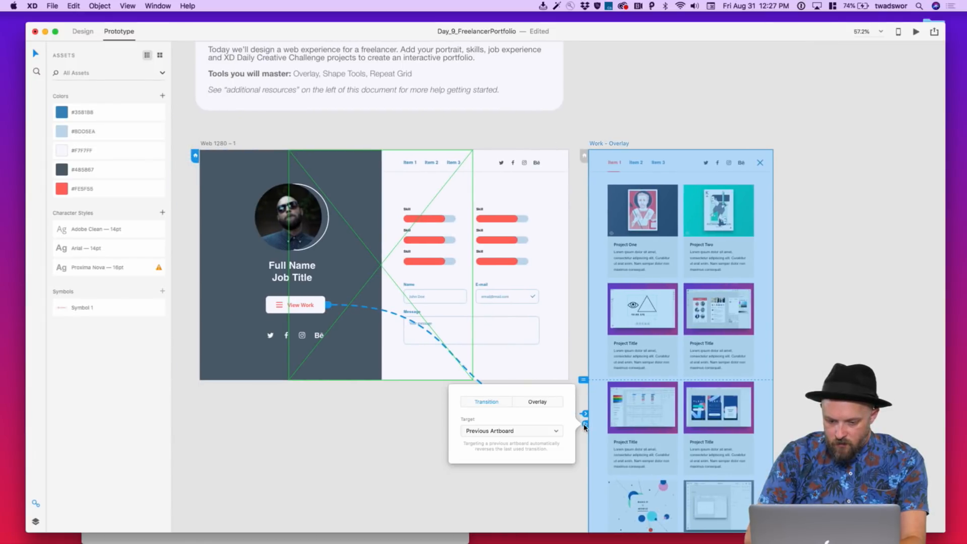
left_click(548, 434)
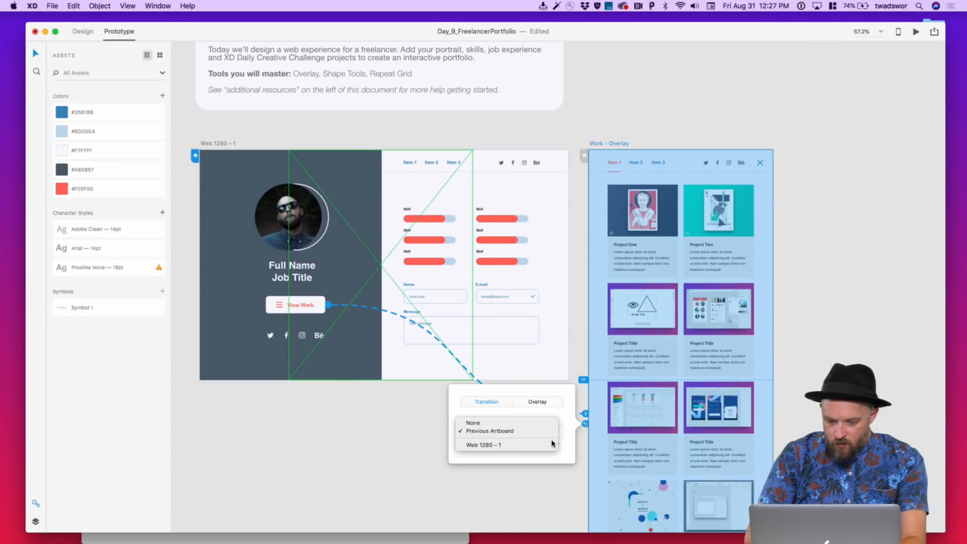
left_click(571, 451)
Preview the View Work overlay, scroll through its projects, dismiss it by selecting the area outside it, and close the preview
left_click(311, 390)
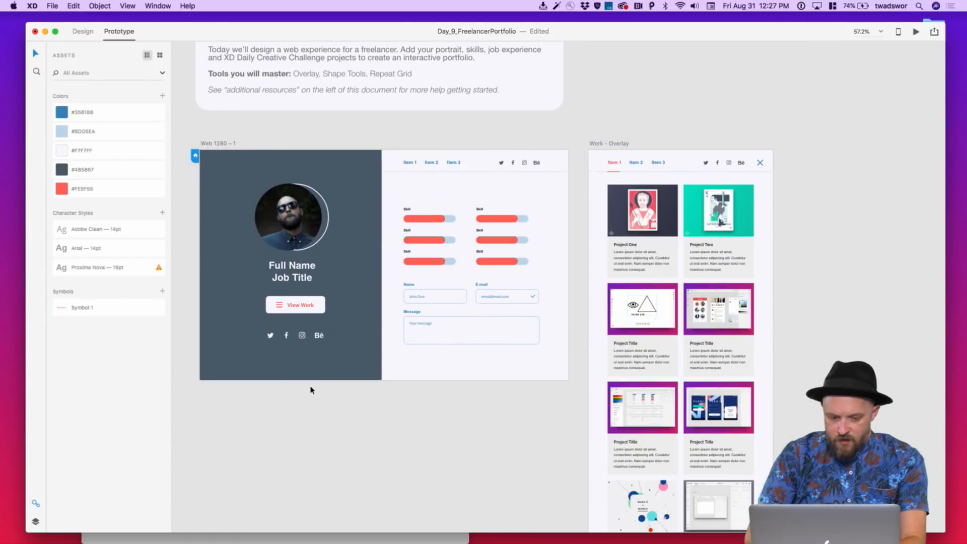
left_click(313, 303)
left_click(916, 32)
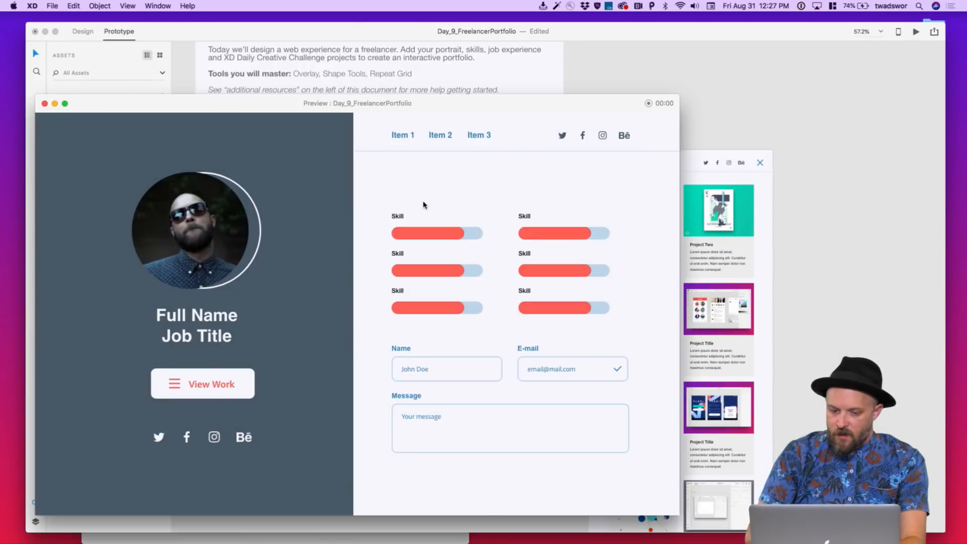
left_click(237, 382)
scroll(317, 414, "down", 5)
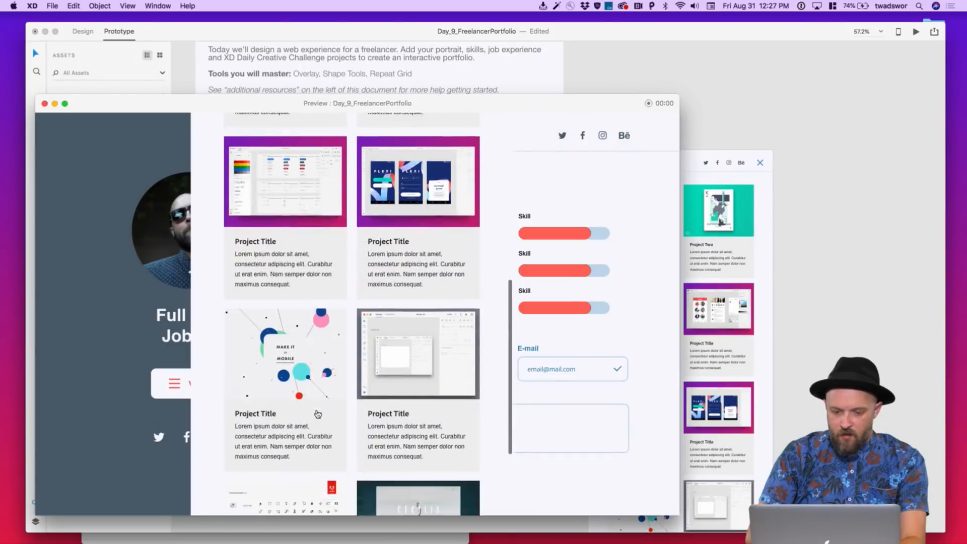
left_click(96, 341)
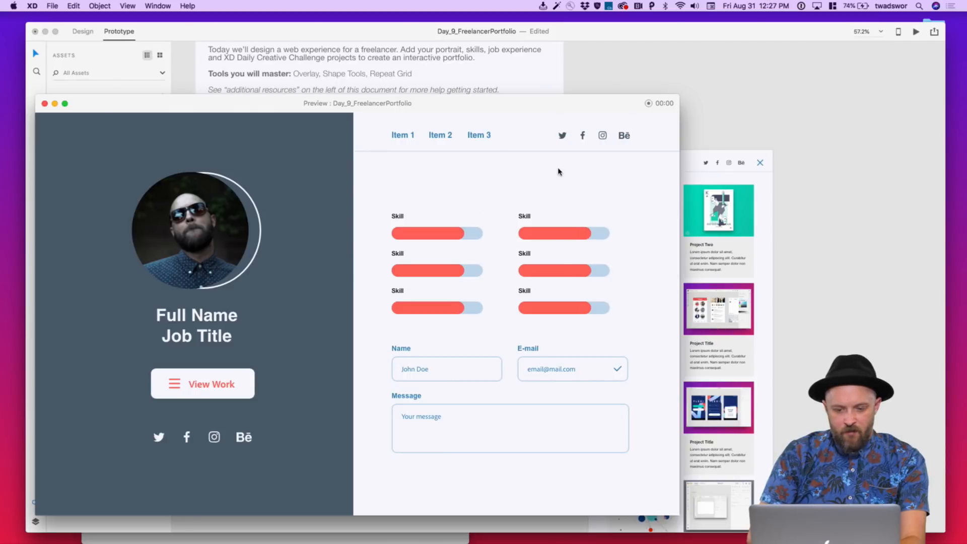
left_click(44, 104)
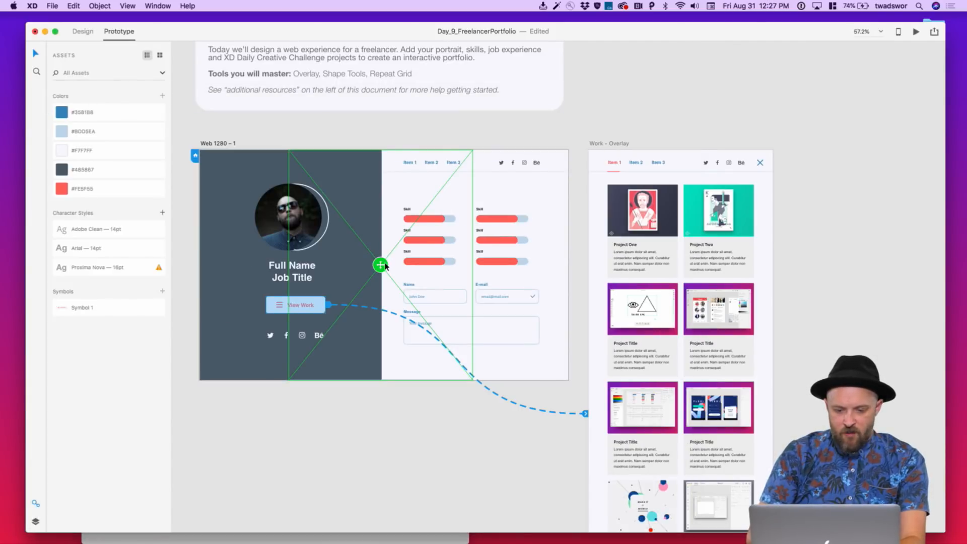
Reposition the View Work overlay over the artboard's light half with the skills and form, and preview it by scrolling through the projects
left_click_drag(380, 269, 473, 270)
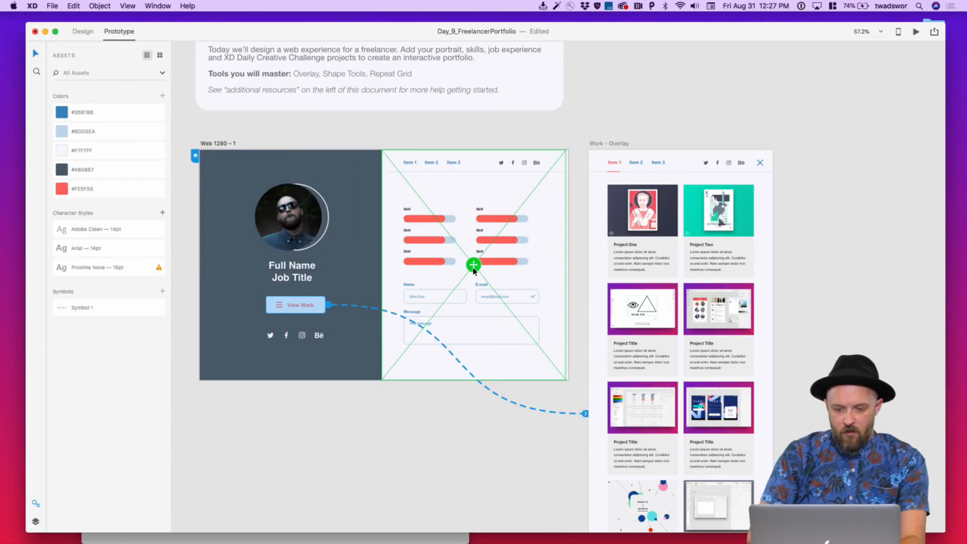
left_click(474, 271)
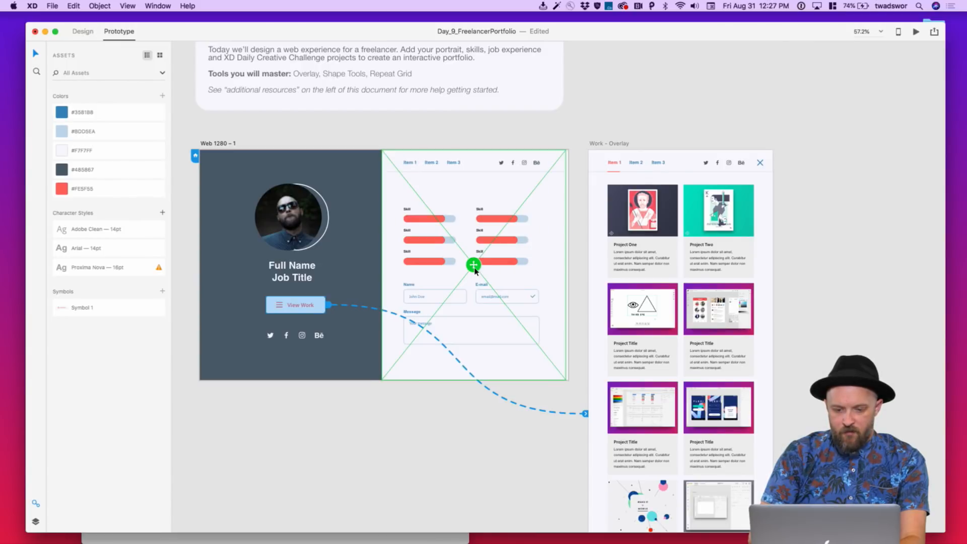
left_click(915, 32)
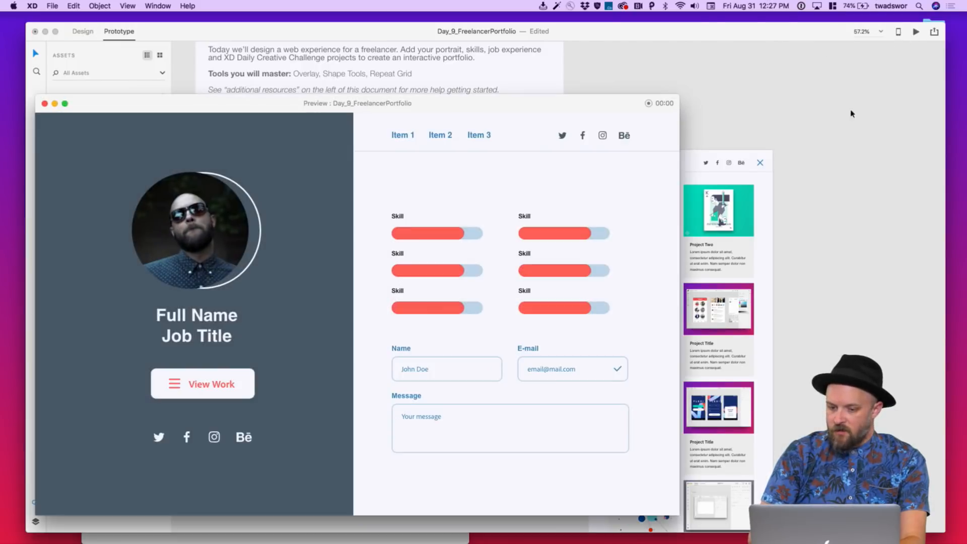
left_click(222, 391)
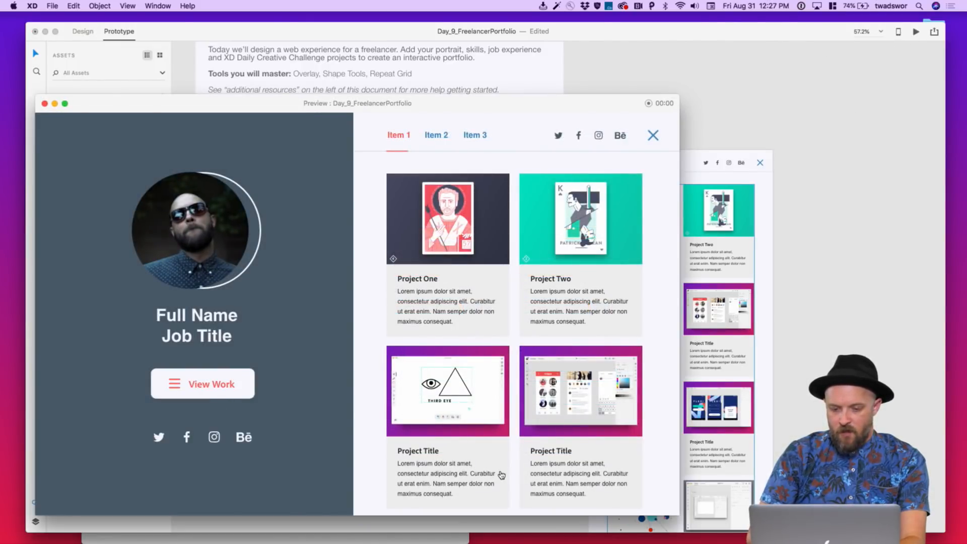
scroll(501, 474, "down", 5)
scroll(501, 473, "up", 5)
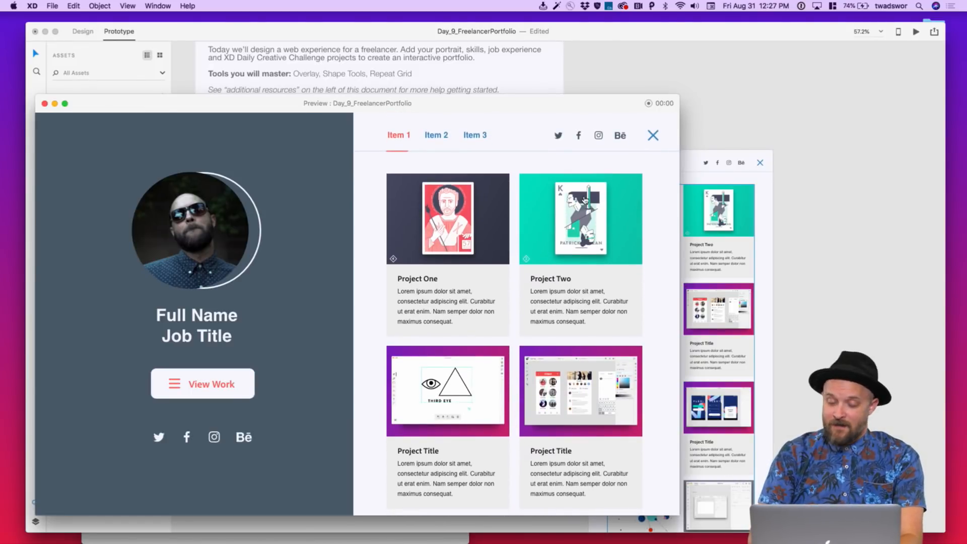
key("super+w")
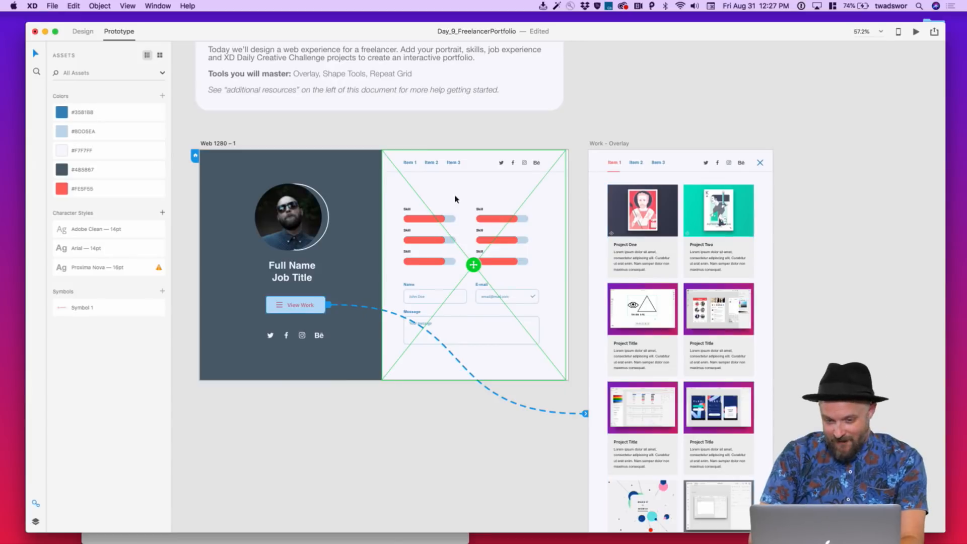
Link the Item 2 navigation text to Work - Overlay as an overlay, placed over the artboard's light half
left_click(571, 143)
scroll(455, 171, "up", 5)
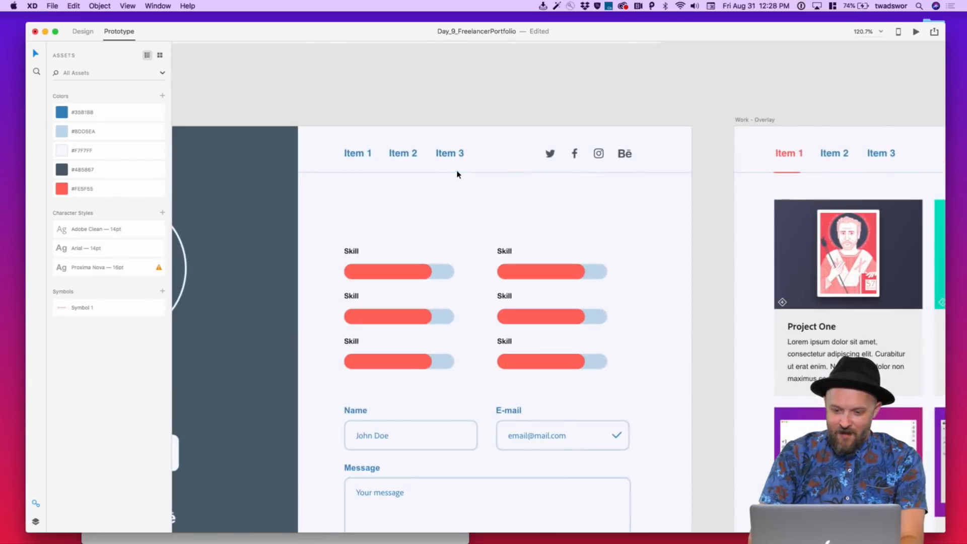
double_click(364, 160)
scroll(424, 161, "down", 5)
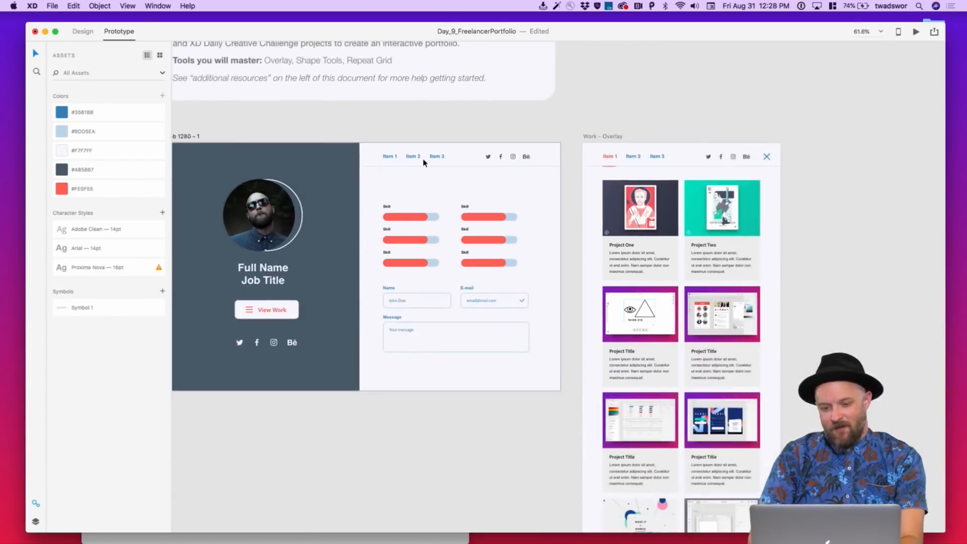
left_click_drag(570, 427, 346, 334)
double_click(389, 159)
left_click(416, 158)
left_click_drag(423, 158, 600, 186)
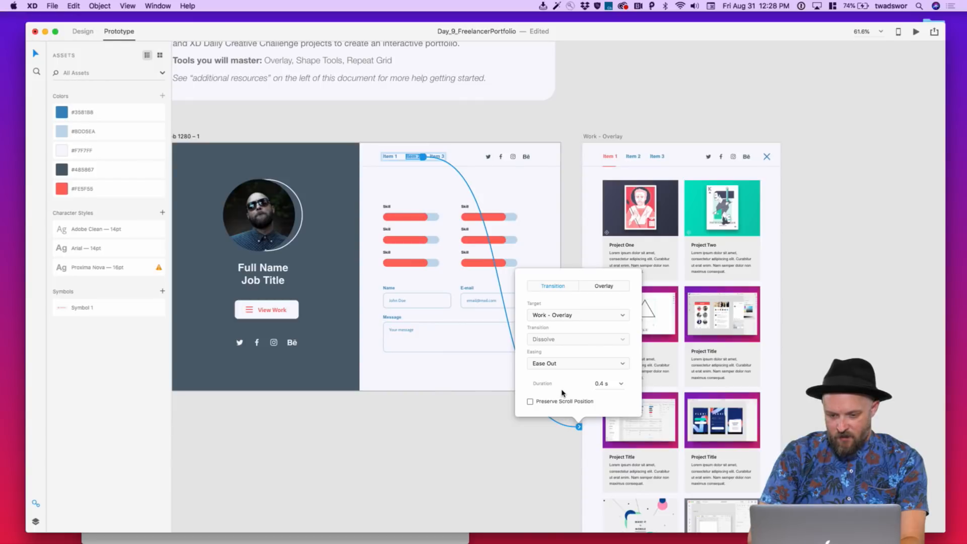
left_click(593, 288)
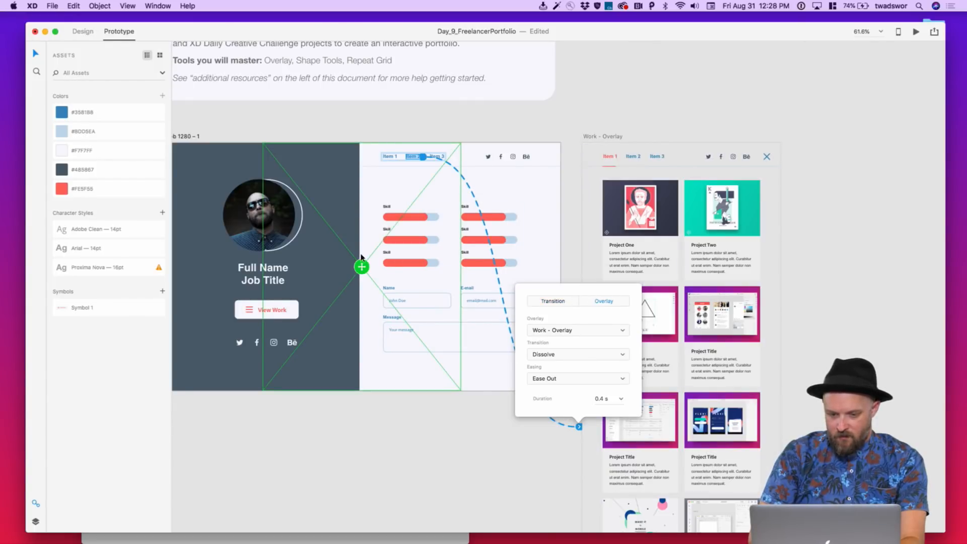
left_click_drag(359, 267, 463, 260)
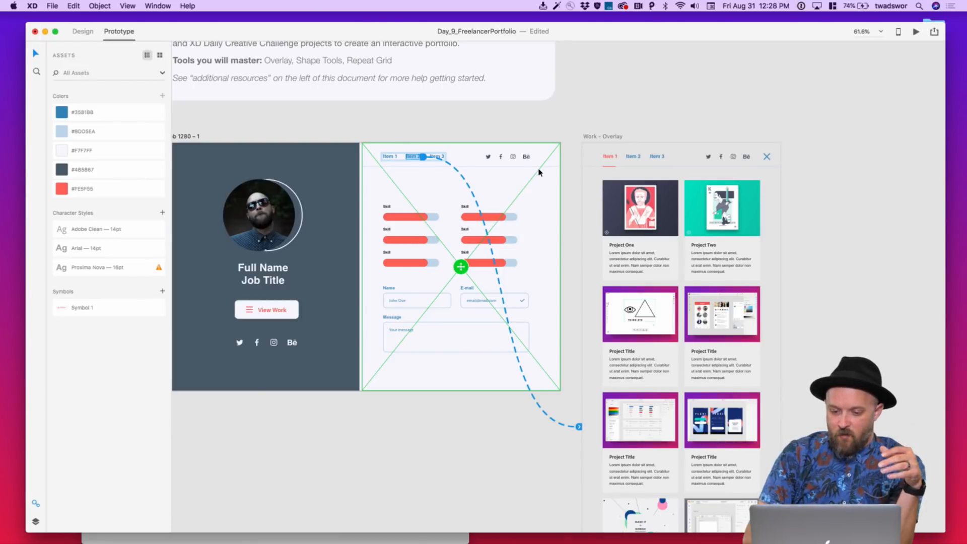
Set the transition of the Item 2 overlay interaction to Slide Right
left_click(578, 427)
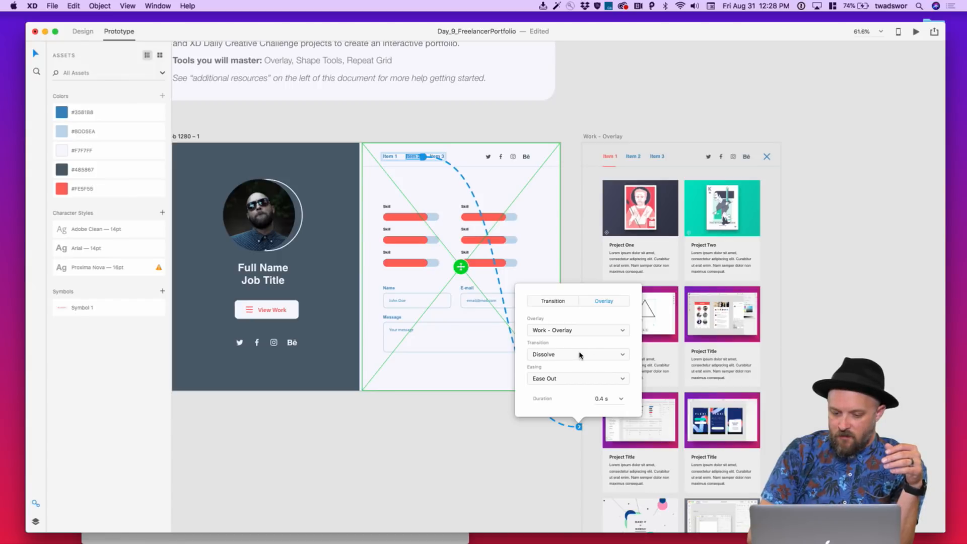
left_click(580, 354)
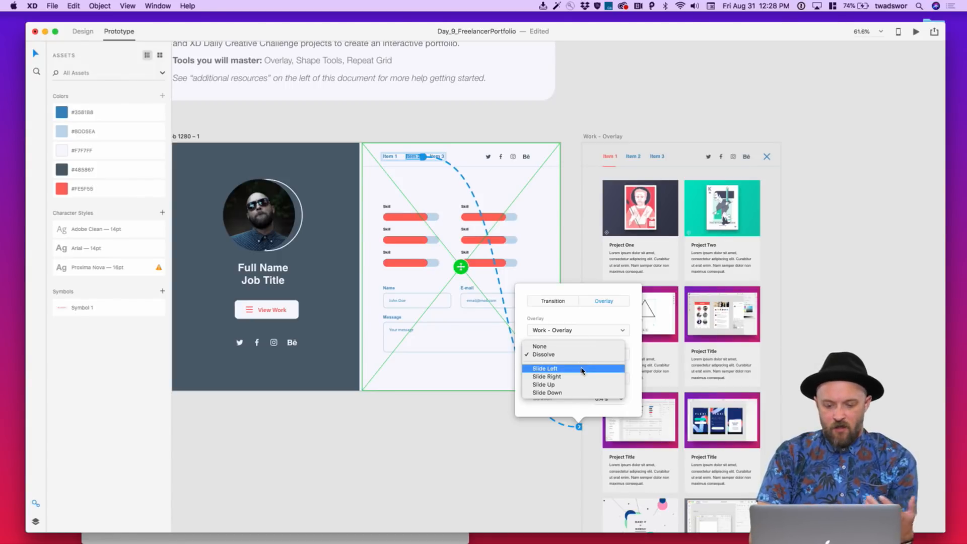
left_click(583, 377)
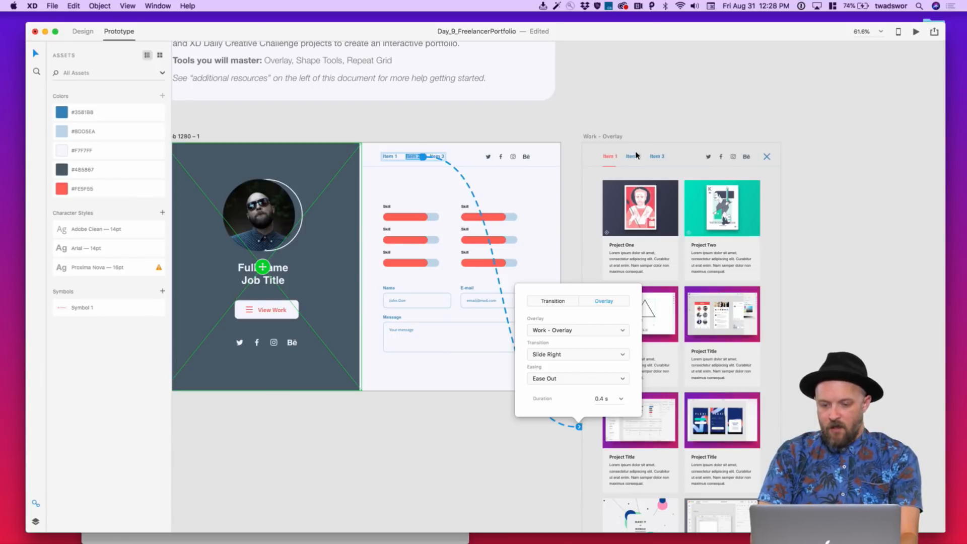
On the Work - Overlay artboard, color Item 2 red and Item 1 blue, and move the red underline beneath Item 2
scroll(636, 153, "up", 5)
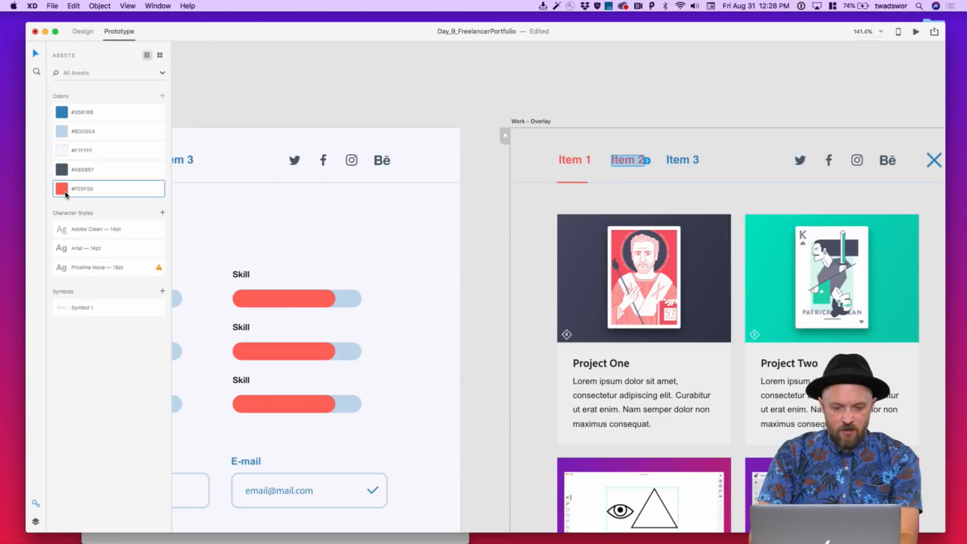
left_click_drag(572, 183, 628, 189)
left_click(583, 159)
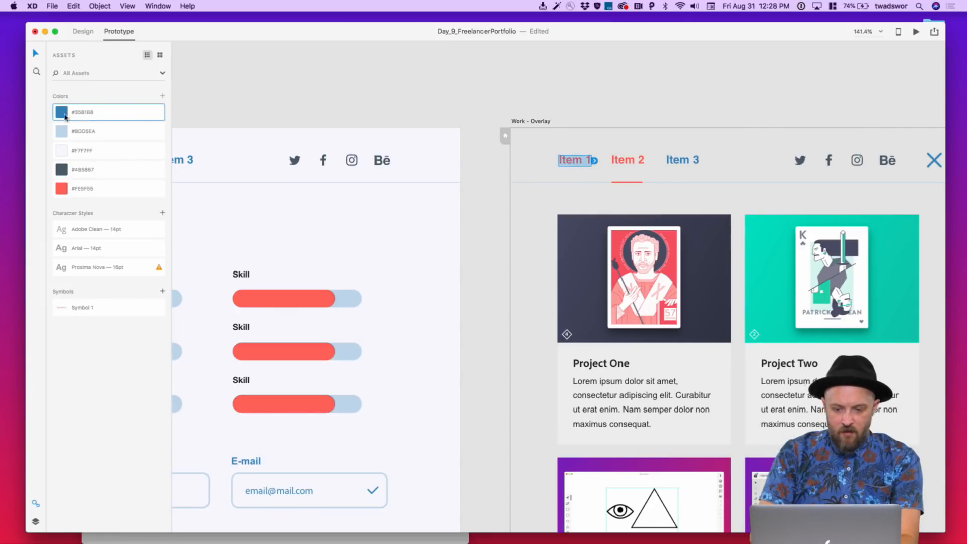
Color Item 1 red in the Web 1280 – 1 navigation and copy the red underline from the Work - Overlay artboard
scroll(434, 93, "left", 5)
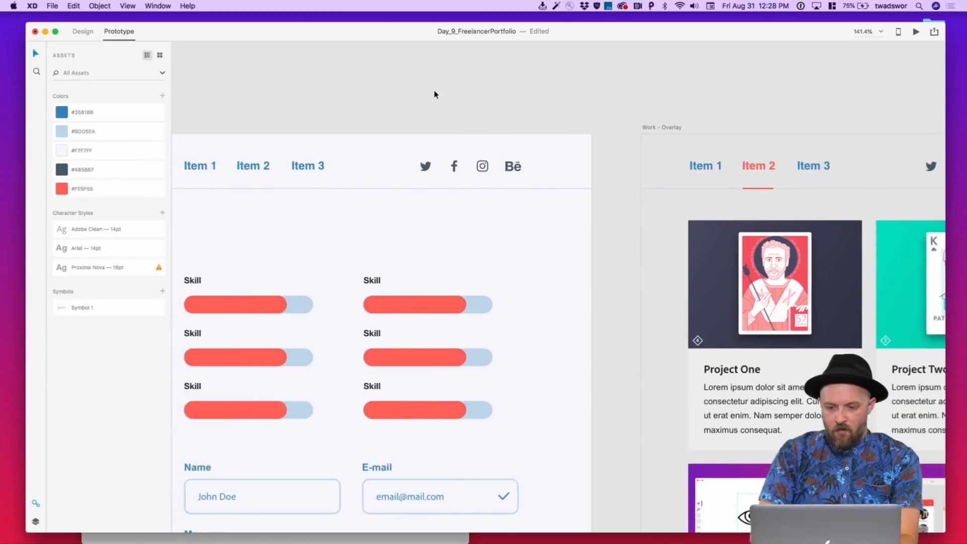
left_click(268, 165)
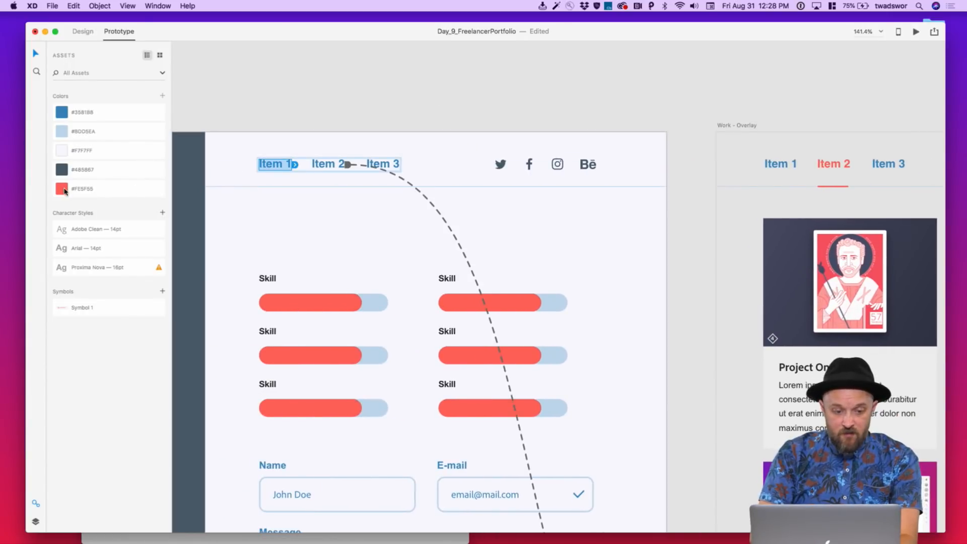
left_click(789, 129)
left_click(831, 187)
key("super+c")
Try to paste the copied underline onto the Web 1280 – 1 artboard in Prototype mode
left_click(639, 111)
left_click(445, 195)
key("super+v")
left_click(403, 103)
key("super+z")
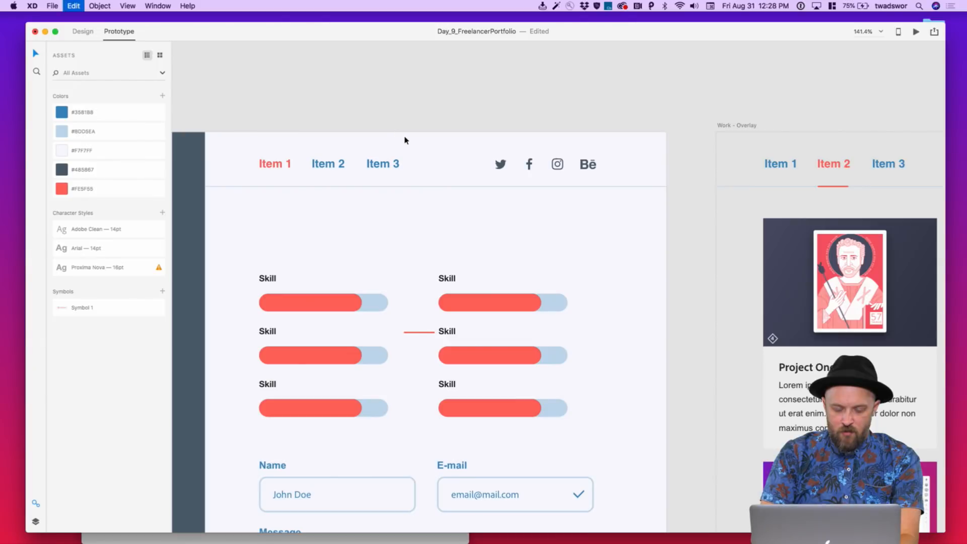
scroll(403, 139, "down", 3)
left_click(251, 164)
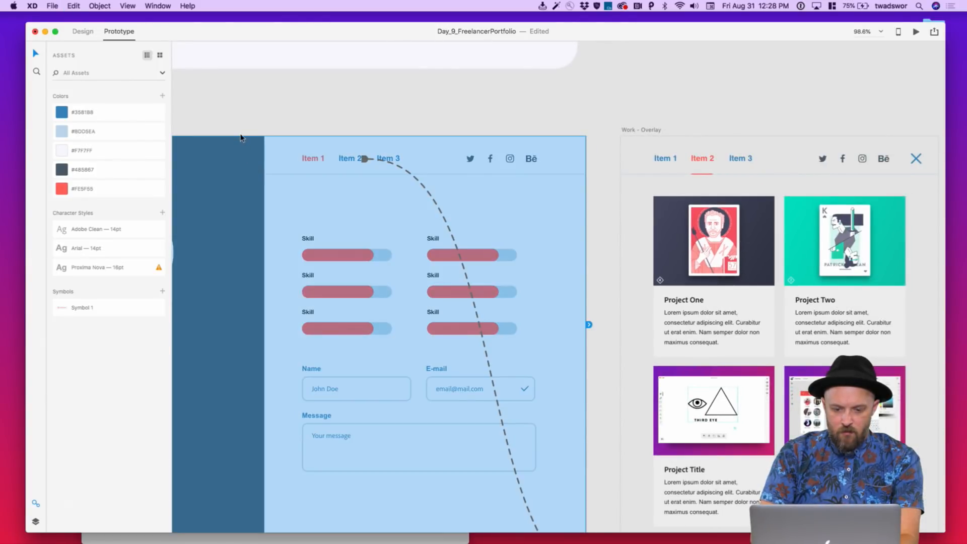
In Design mode, paste the red underline onto the Web 1280 – 1 artboard and place it beneath Item 1 in the navigation
left_click(84, 31)
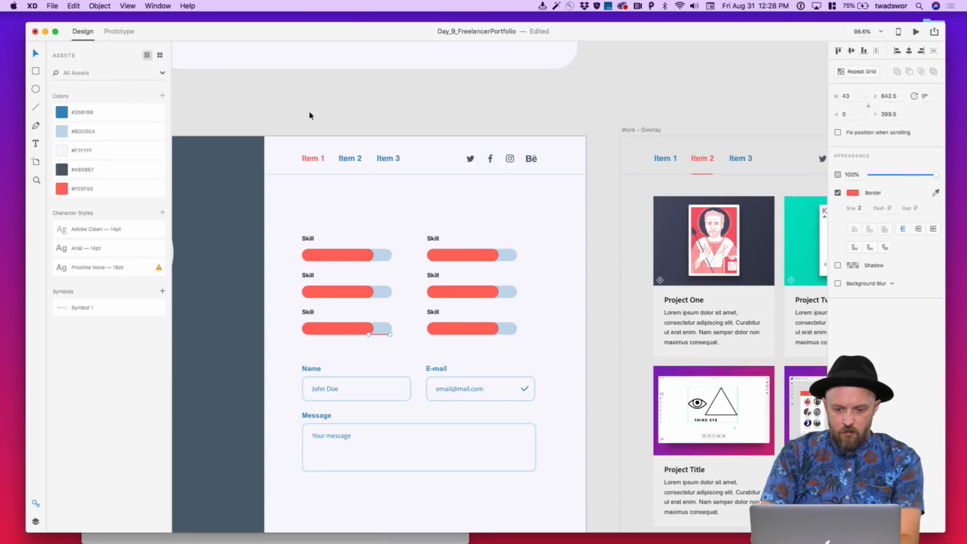
scroll(206, 231, "left", 10)
key("super+v")
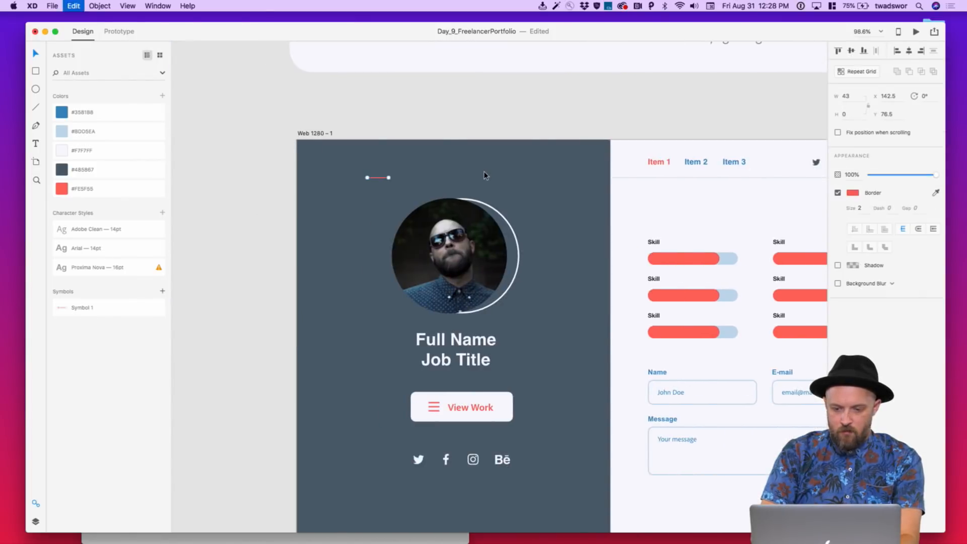
scroll(486, 173, "right", 3)
left_click_drag(280, 173, 555, 189)
left_click(557, 189)
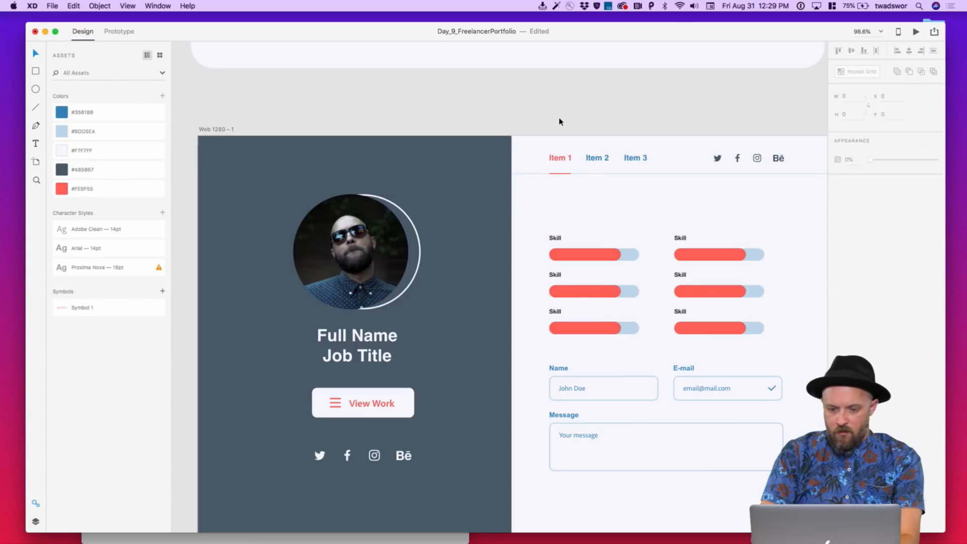
Preview the overlay opened by Item 2, dismiss it with its close icon, and close the preview
scroll(561, 120, "right", 5)
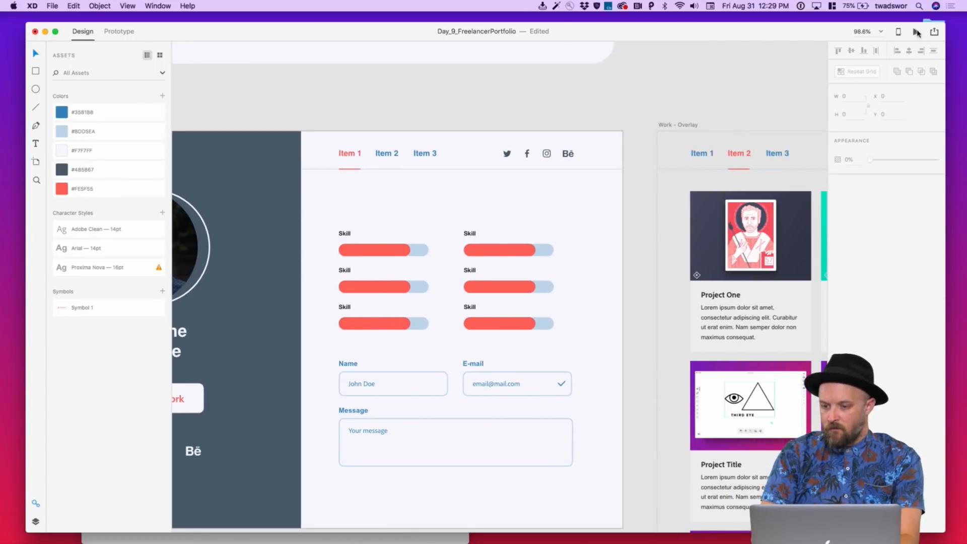
left_click(916, 33)
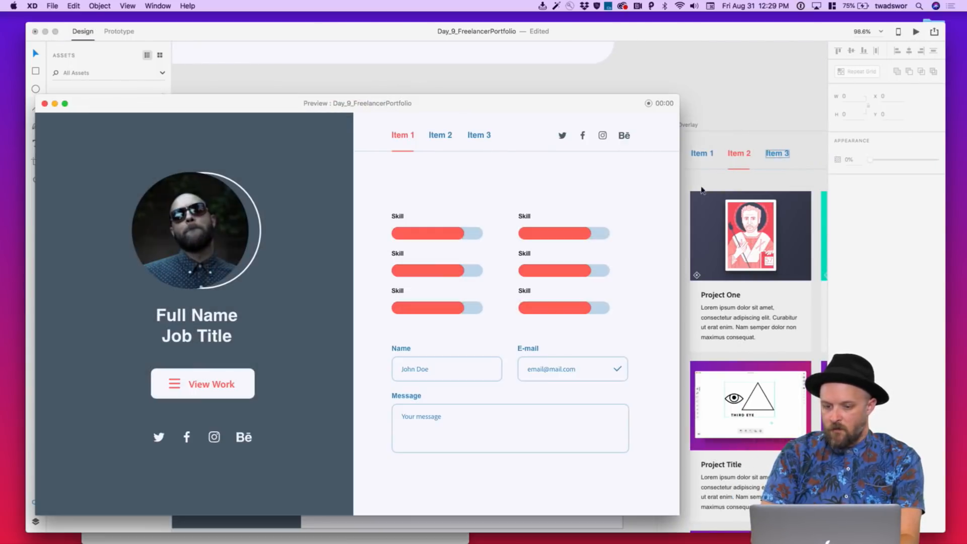
left_click(438, 139)
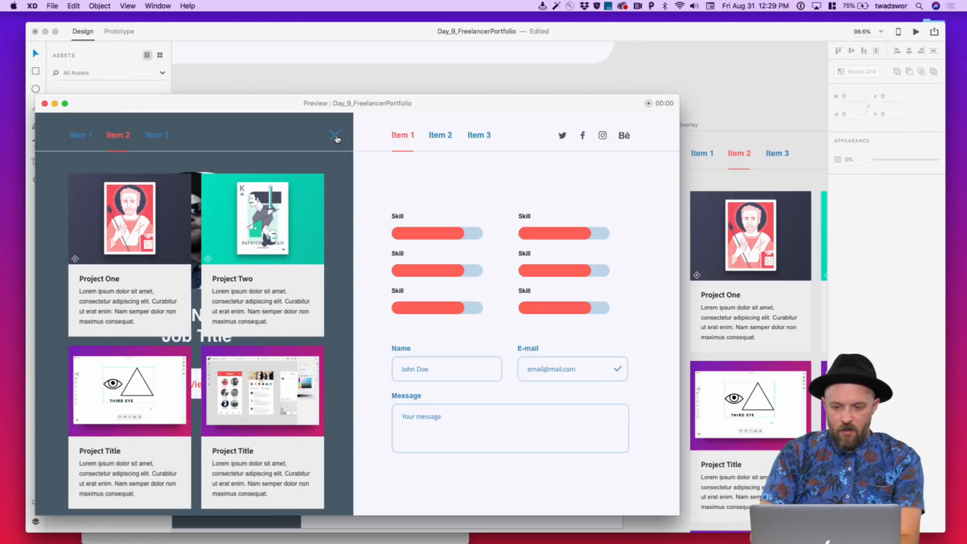
left_click(336, 137)
left_click(45, 103)
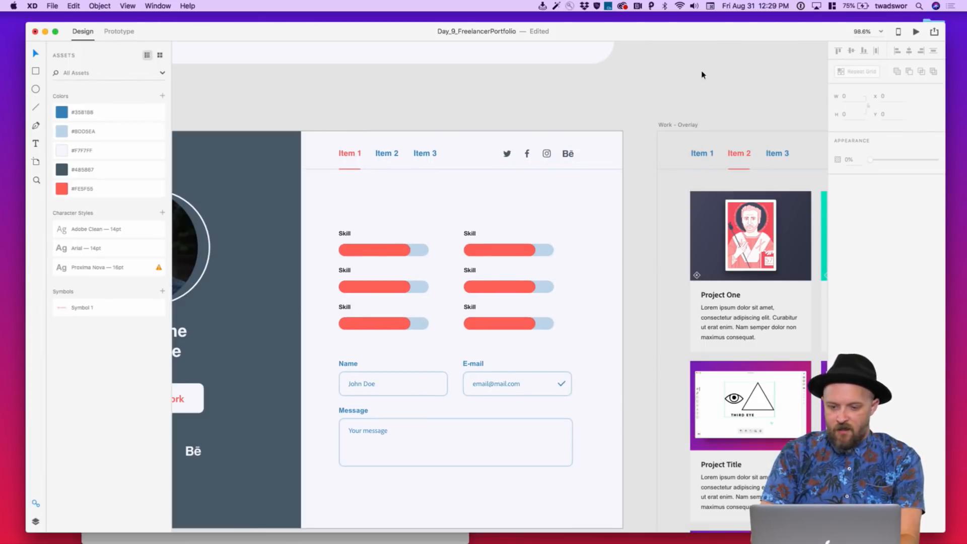
Return to Prototype mode and reposition the Item 2 overlay over the light half of the Web 1280 – 1 artboard
left_click(665, 126)
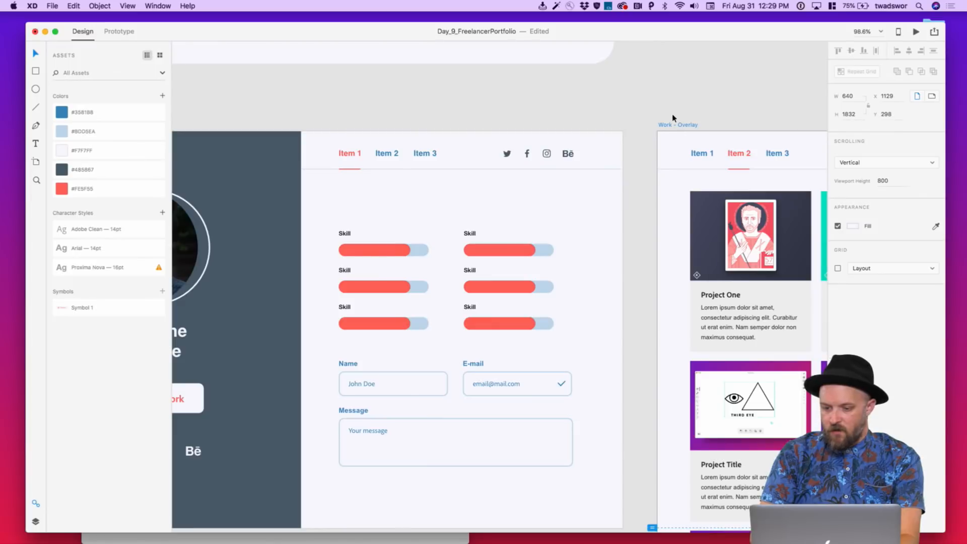
double_click(390, 154)
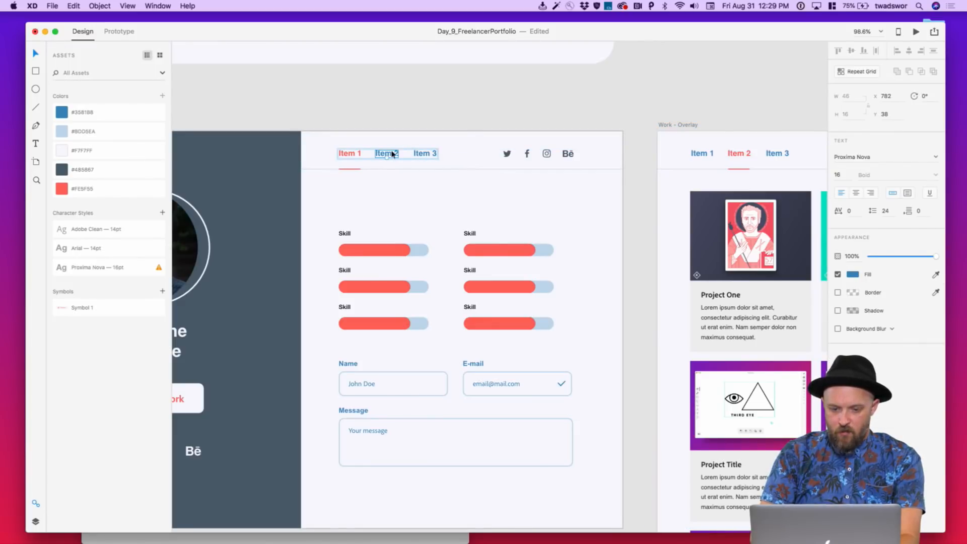
left_click(120, 31)
scroll(554, 276, "down", 5)
scroll(553, 275, "right", 3)
scroll(496, 370, "down", 3)
scroll(496, 371, "down", 5)
left_click(425, 271)
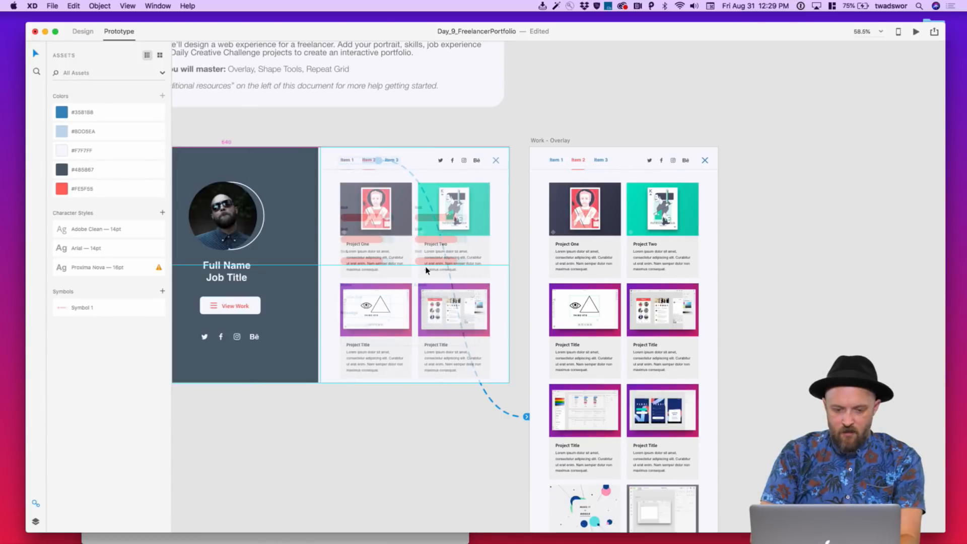
Preview the repositioned overlay opened by Item 2, and close the preview
left_click(524, 119)
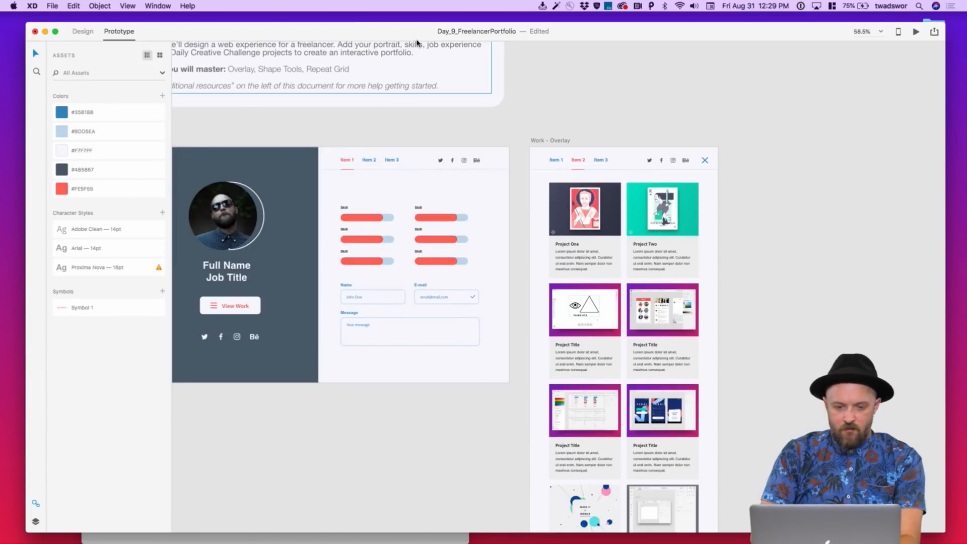
left_click(915, 32)
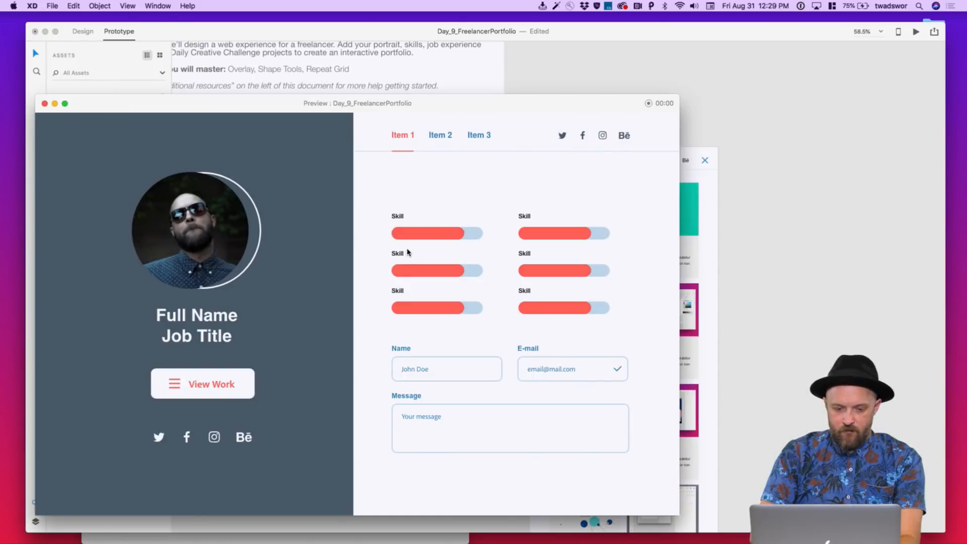
left_click(439, 135)
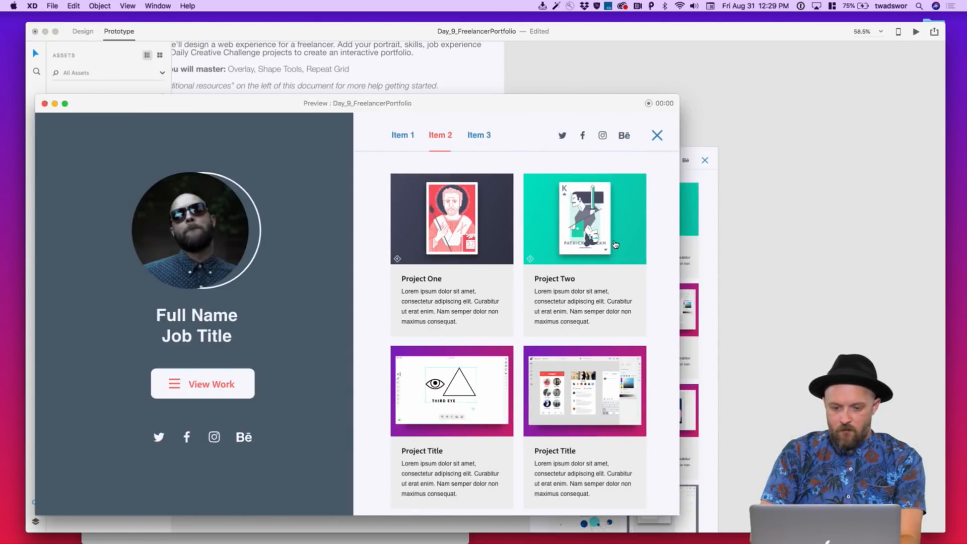
key("super+w")
Change the animation setting of the Item 2 overlay link and preview the overlay it opens
left_click(372, 161)
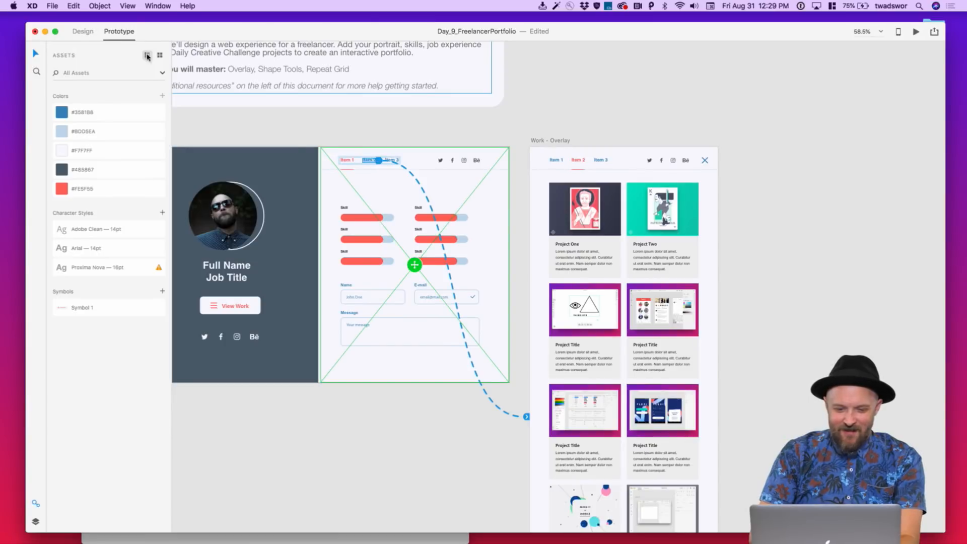
left_click(525, 416)
left_click(508, 344)
left_click(507, 337)
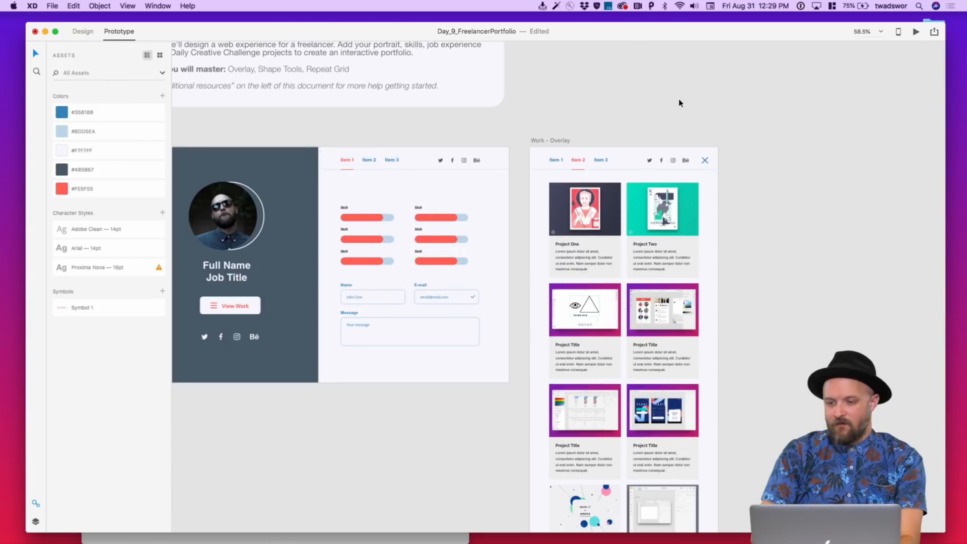
left_click(916, 32)
left_click(440, 134)
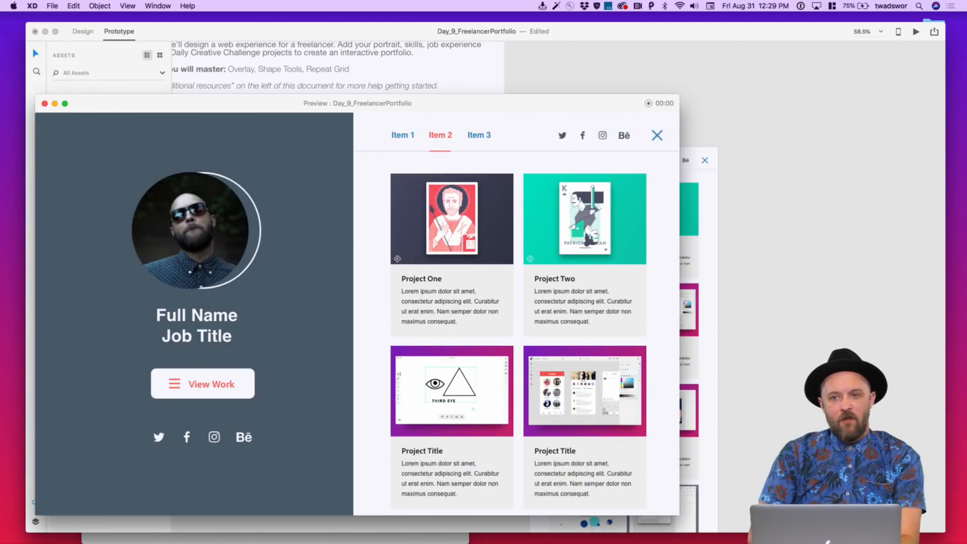
Link Item 1 on the Work - Overlay artboard back to Web 1280 – 1 with a Slide Right transition
left_click_drag(461, 104, 326, 205)
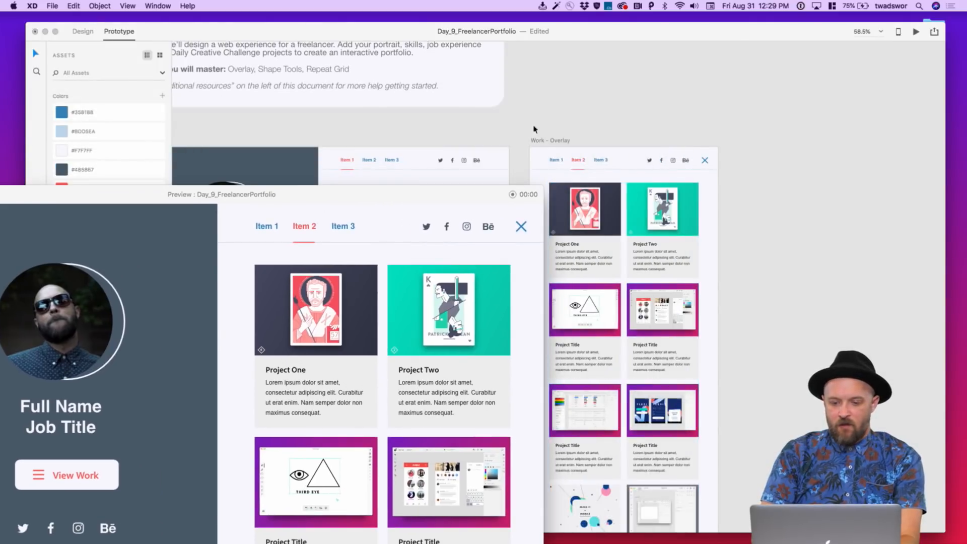
left_click(553, 162)
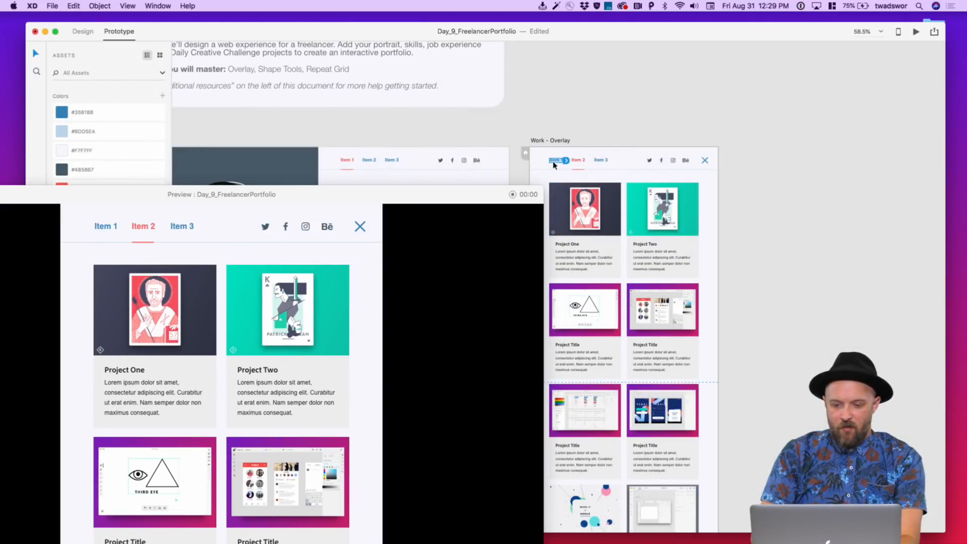
left_click_drag(565, 160, 475, 173)
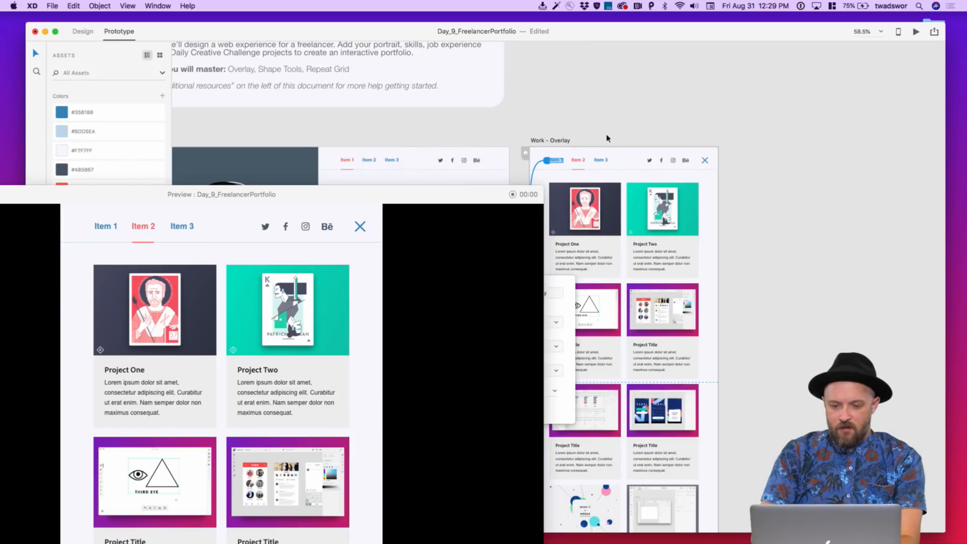
scroll(597, 140, "down", 4)
scroll(598, 141, "left", 7)
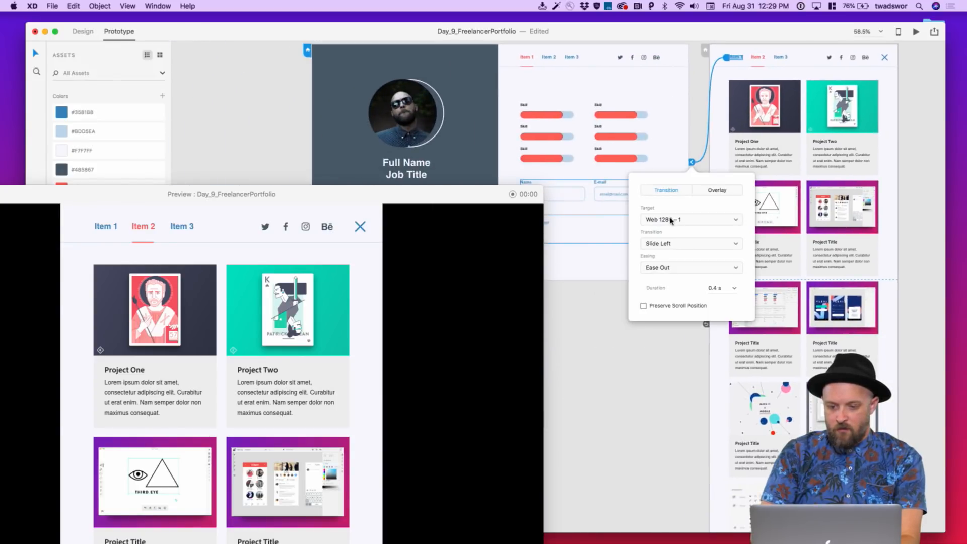
left_click(691, 250)
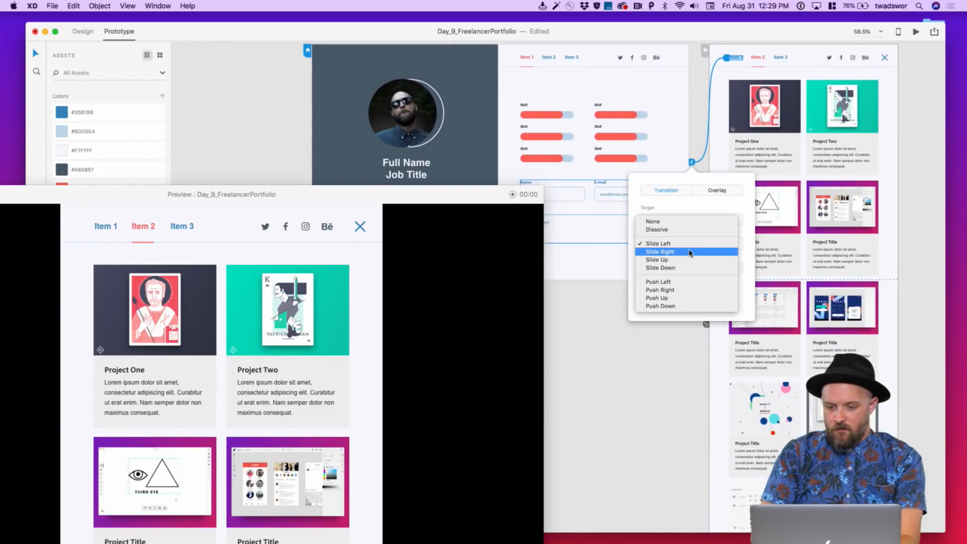
left_click(660, 251)
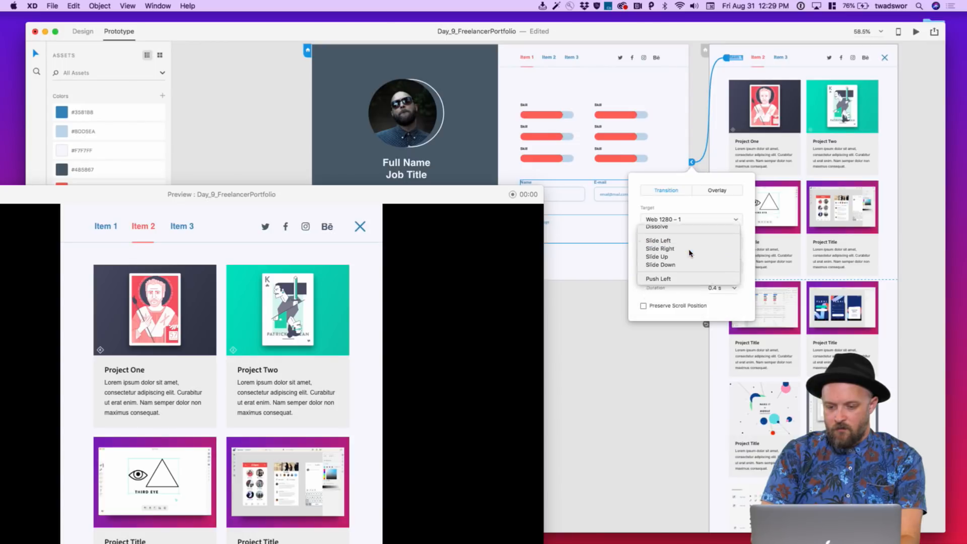
Preview Web 1280 – 1 in a fully visible preview window and test switching between Item 2 and Item 1
left_click(396, 164)
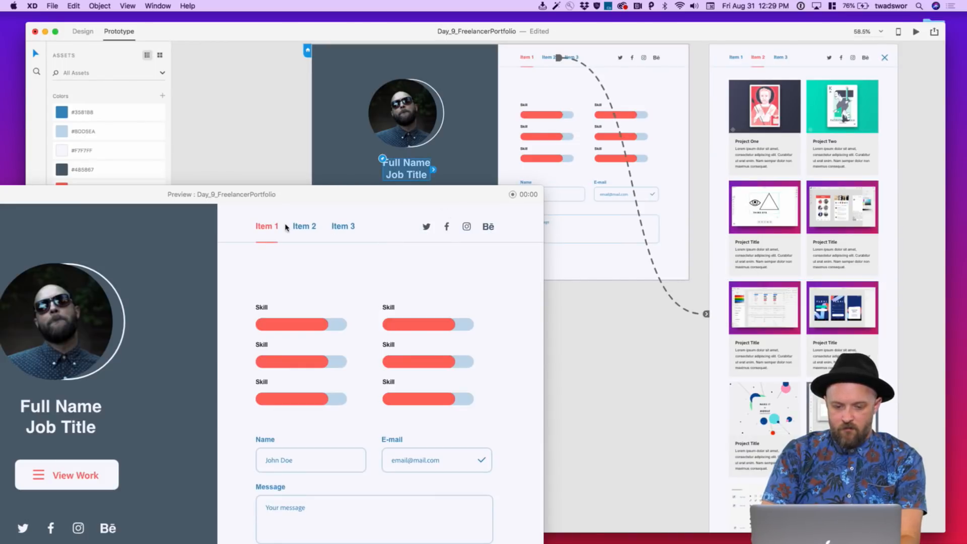
left_click(304, 226)
left_click(268, 226)
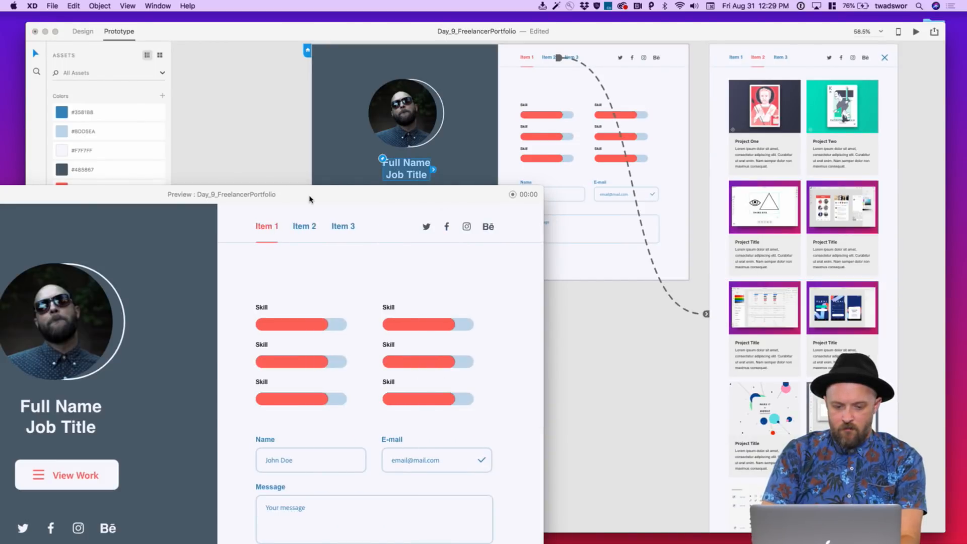
left_click_drag(311, 200, 533, 89)
left_click(530, 117)
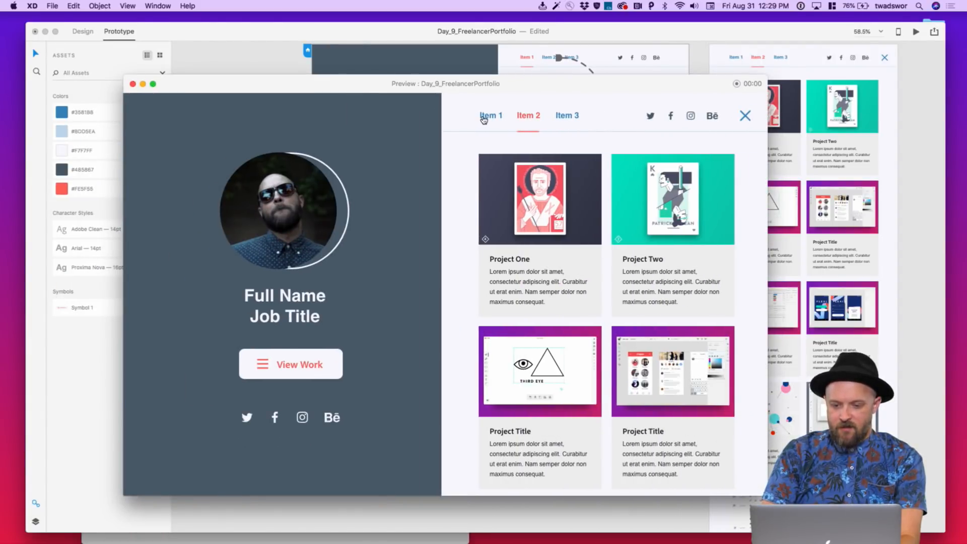
Scroll through the previewed project overlay to its end and back, and return to the skills page through Item 1
scroll(547, 190, "down", 10)
scroll(548, 189, "up", 8)
scroll(548, 188, "up", 3)
left_click(493, 116)
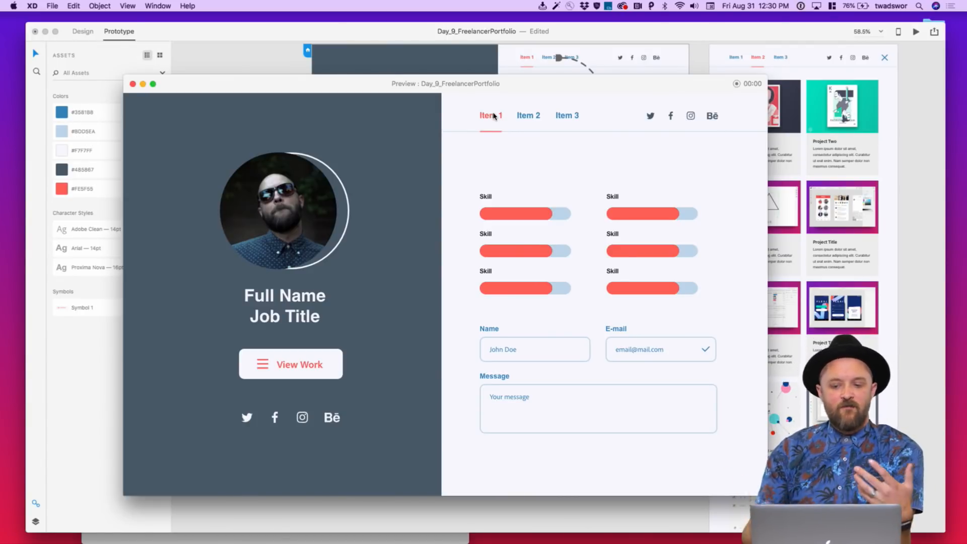
Open the settings for publishing a public prototype and show the Item 2 overlay in the preview
left_click(933, 32)
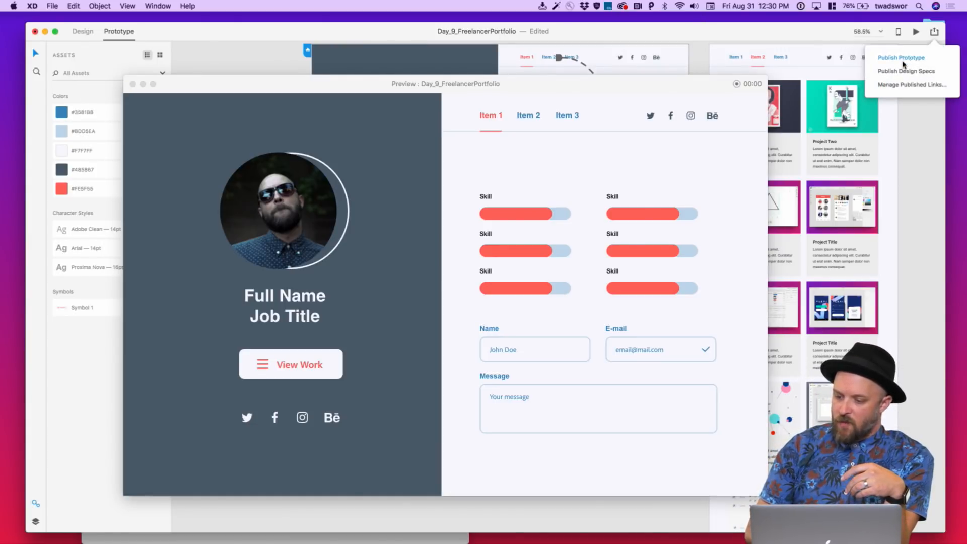
left_click(905, 60)
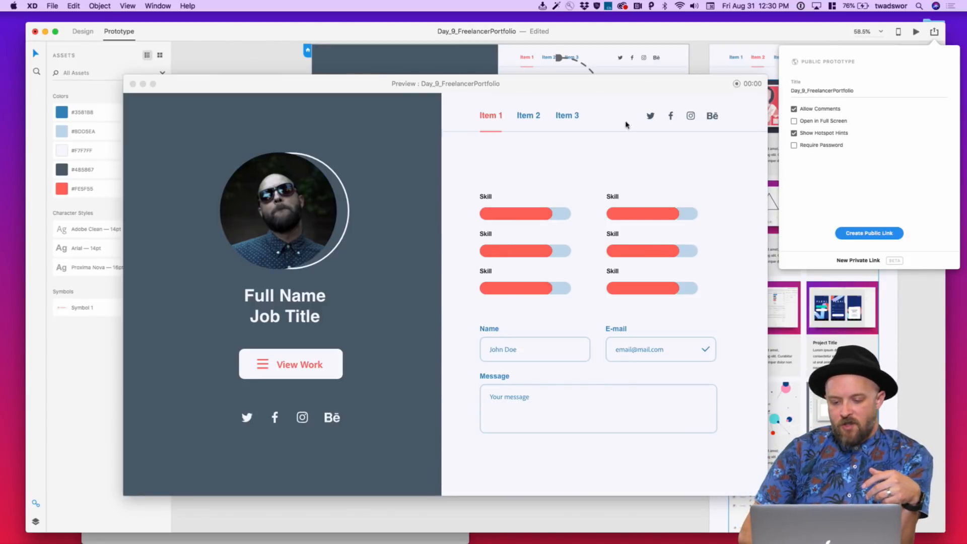
left_click(537, 114)
left_click(536, 119)
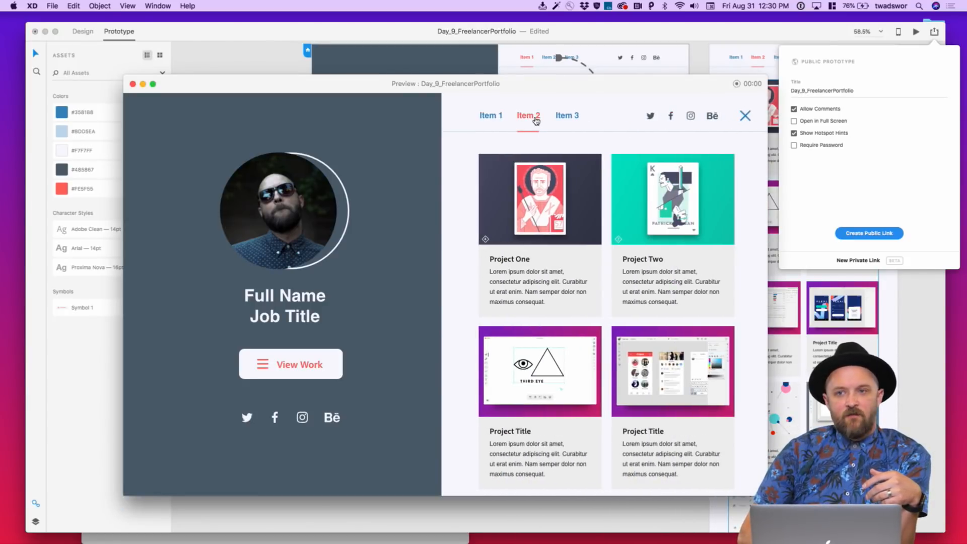